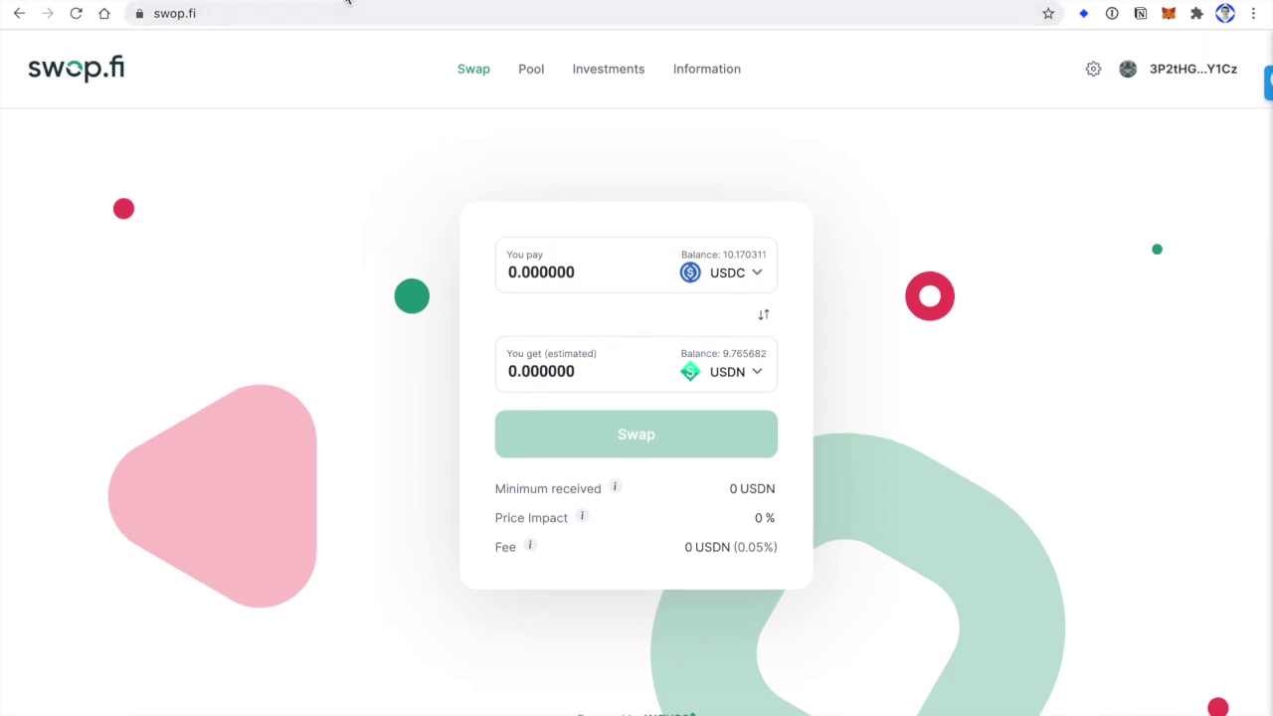
Read Coinbase's 'What is USD Coin?' page, with its 7.4B USDC supply and $2.1B volume.
{"action": "left_click", "coordinate": [347, 3]}
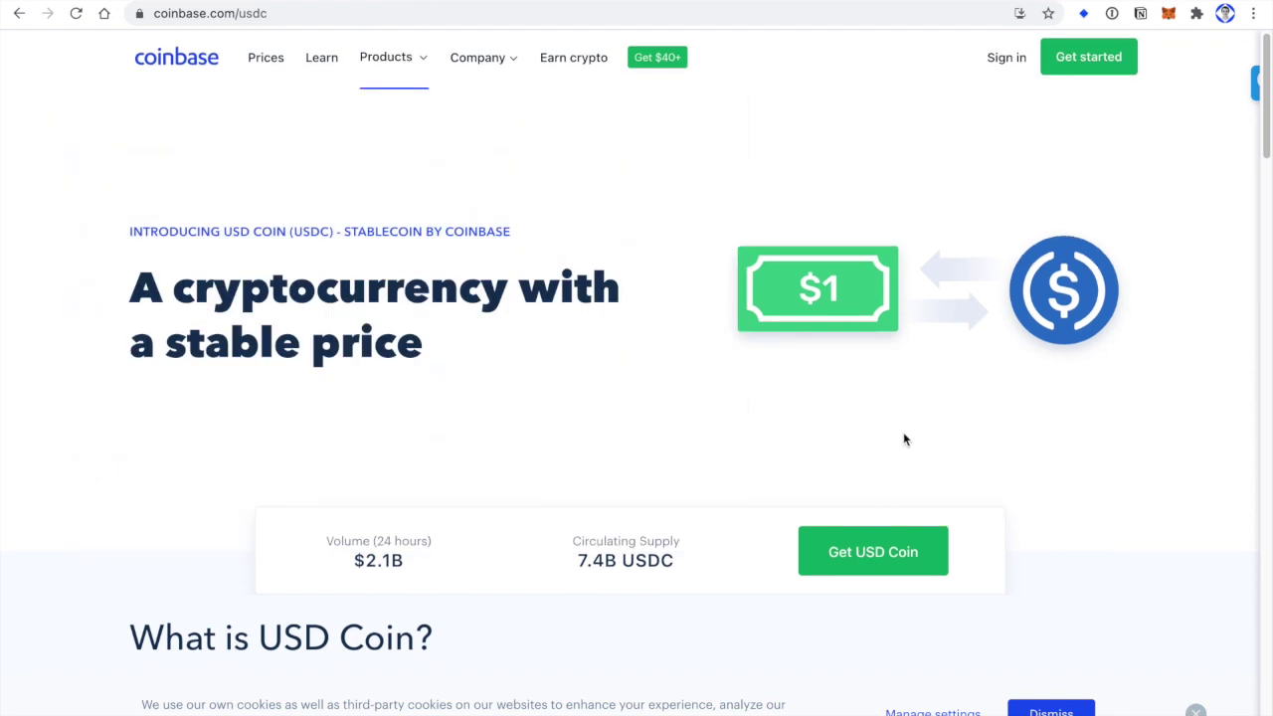
{"action": "scroll", "coordinate": [904, 438], "scroll_direction": "down", "scroll_amount": 1}
{"action": "scroll", "coordinate": [904, 438], "scroll_direction": "down", "scroll_amount": 3}
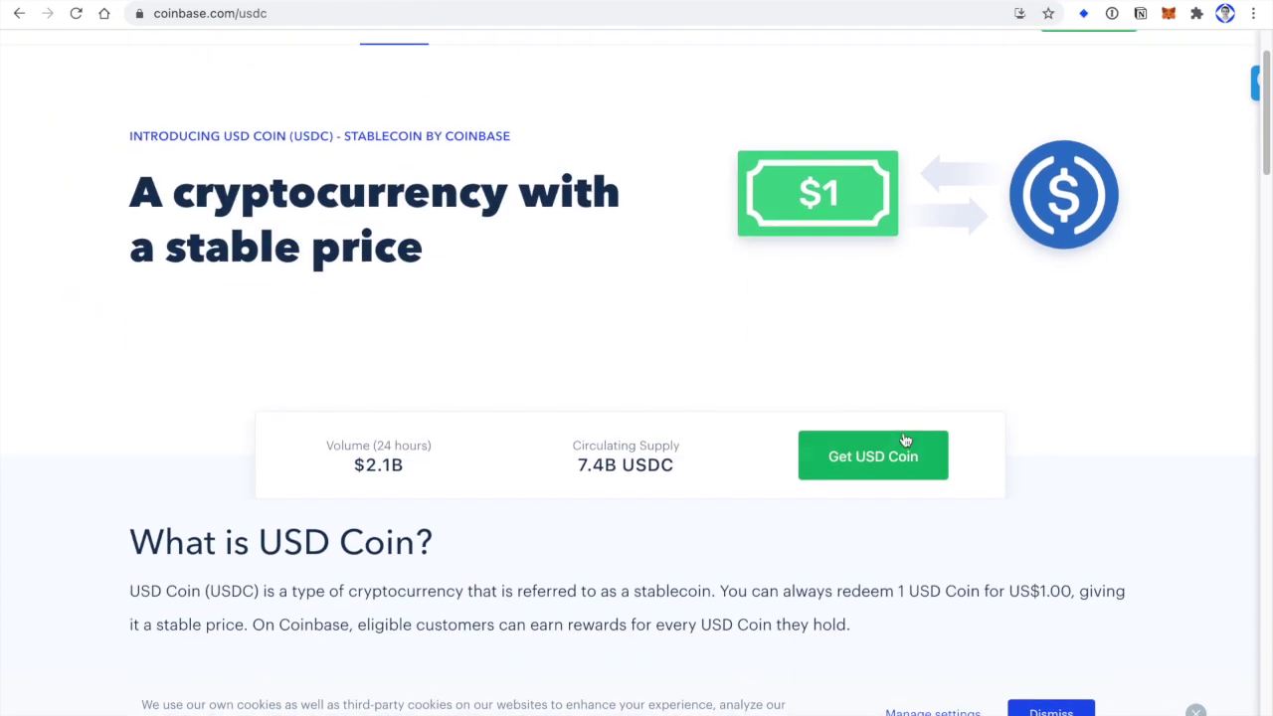
{"action": "scroll", "coordinate": [904, 440], "scroll_direction": "up", "scroll_amount": 3}
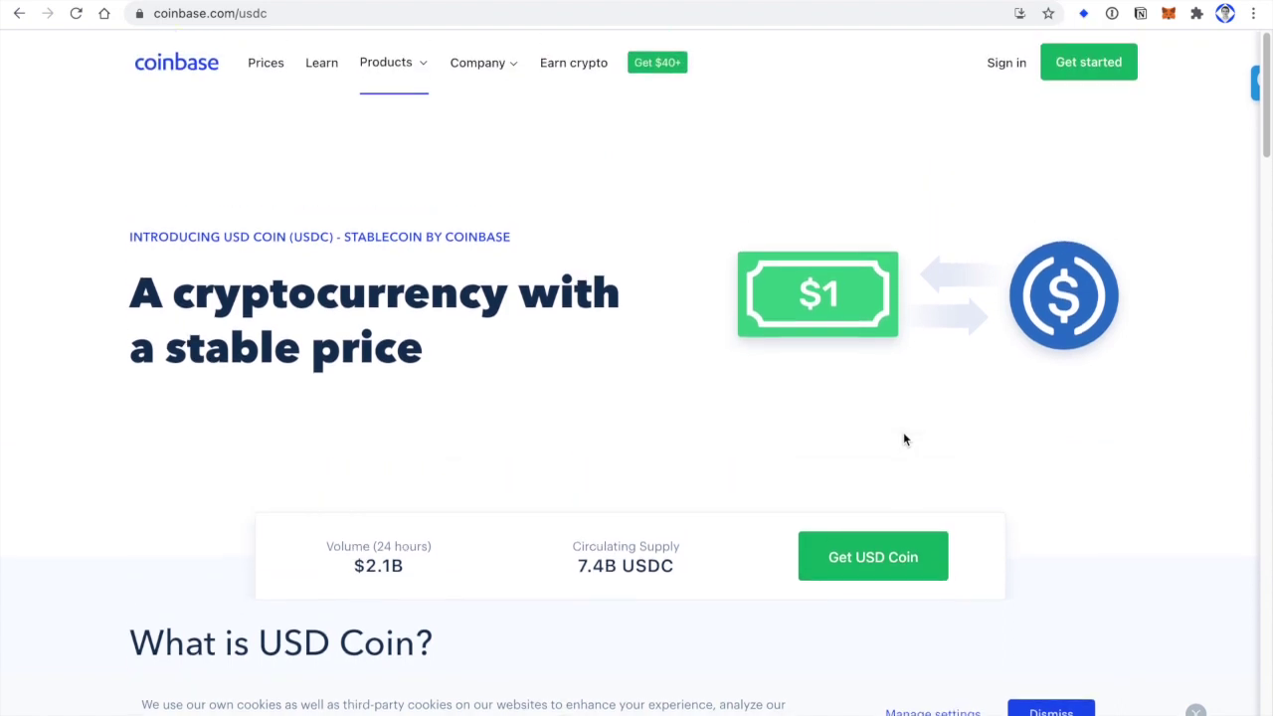
{"action": "scroll", "coordinate": [904, 439], "scroll_direction": "down", "scroll_amount": 1}
{"action": "scroll", "coordinate": [904, 439], "scroll_direction": "down", "scroll_amount": 1}
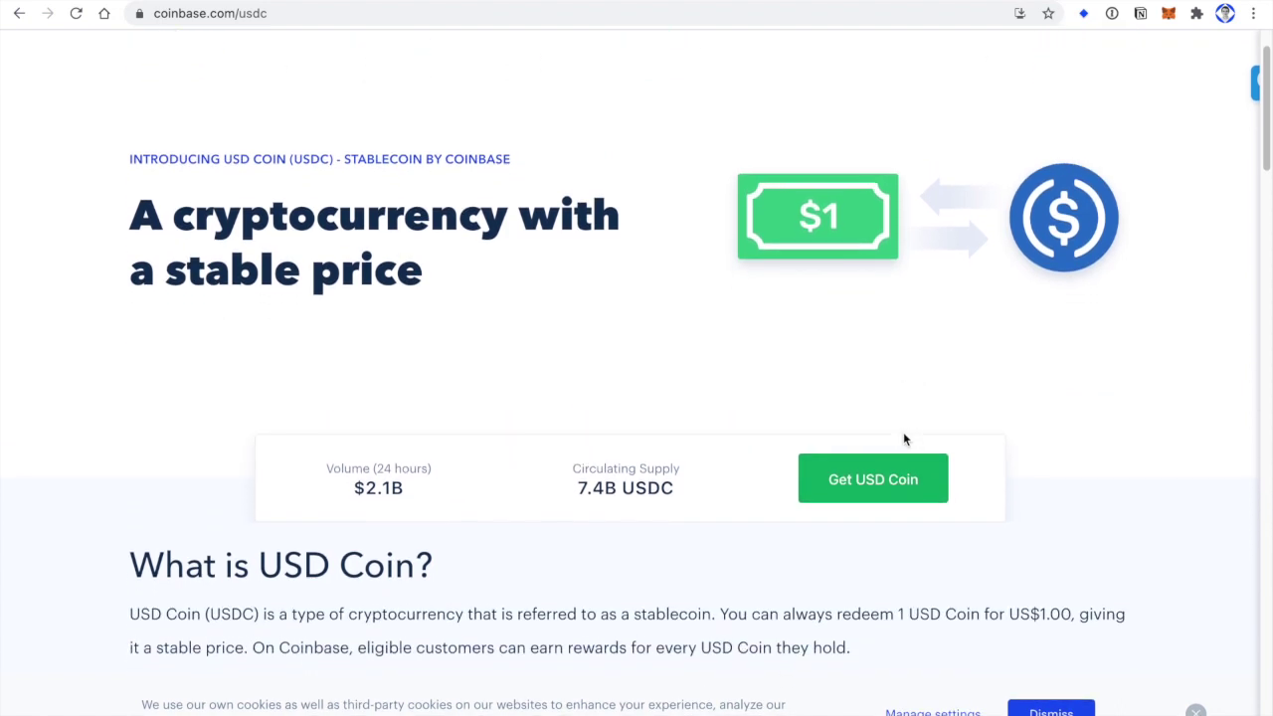
{"action": "scroll", "coordinate": [904, 438], "scroll_direction": "up", "scroll_amount": 2}
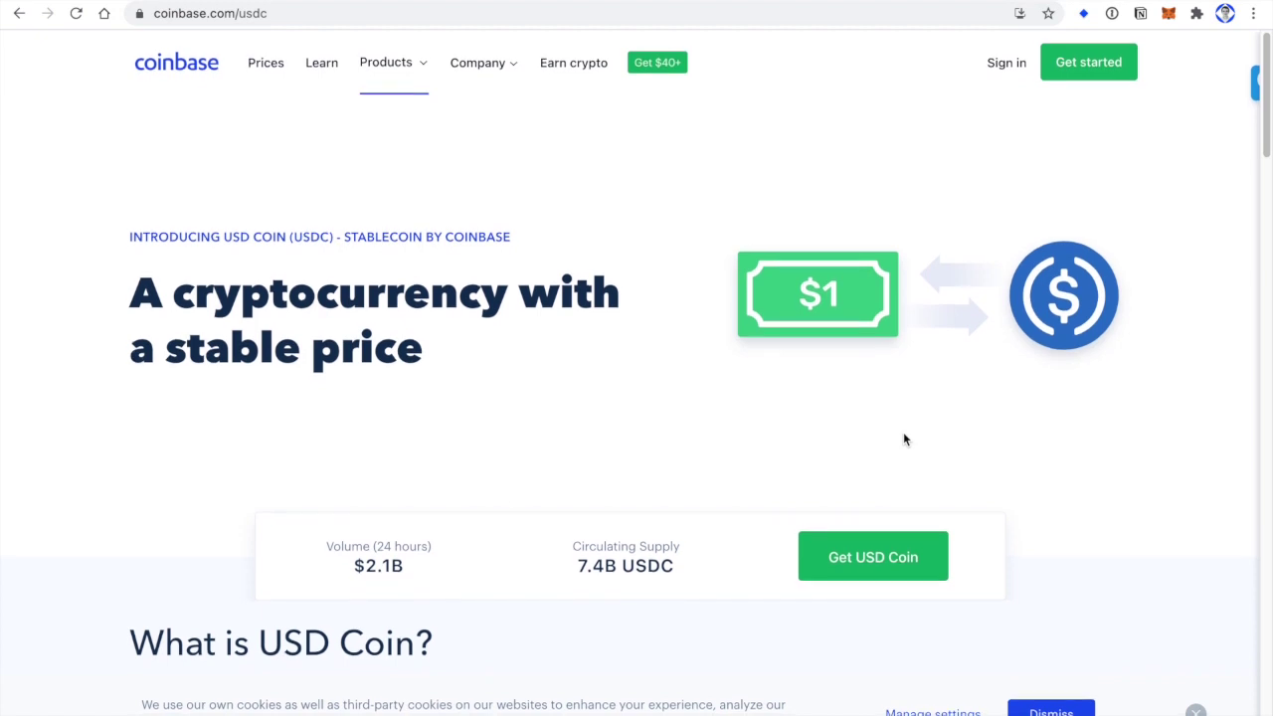
{"action": "scroll", "coordinate": [904, 439], "scroll_direction": "down", "scroll_amount": 3}
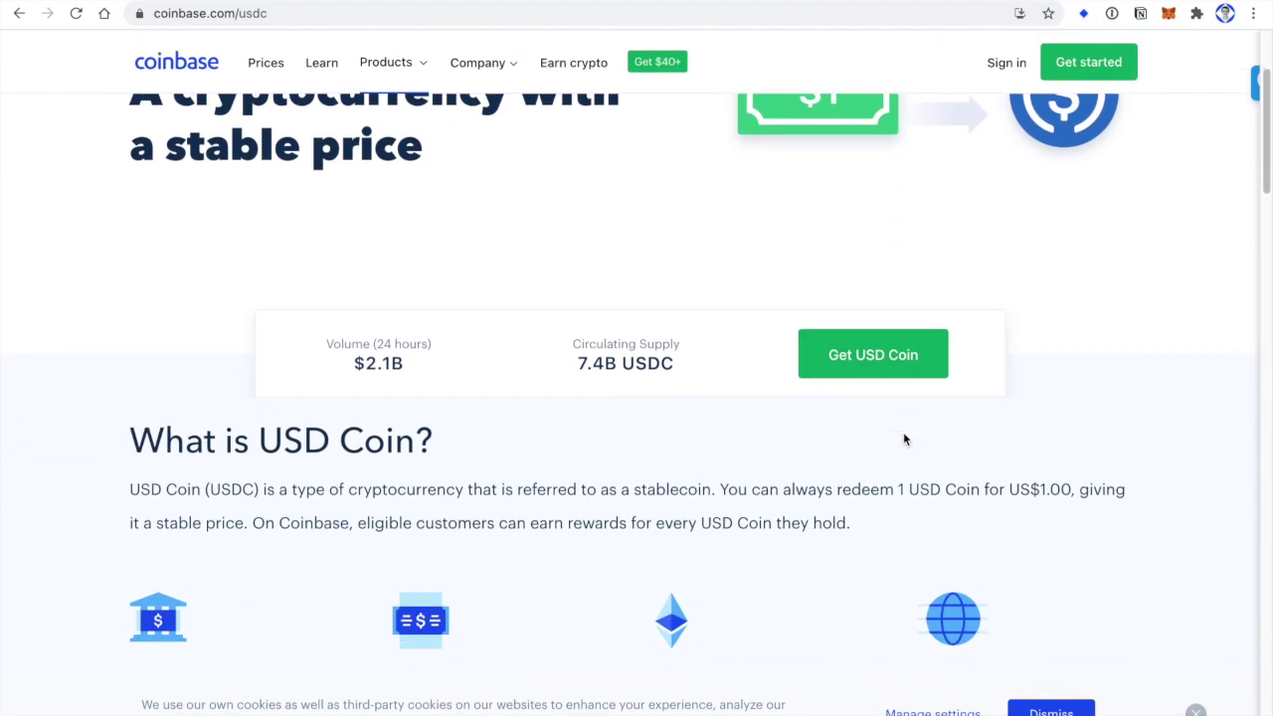
{"action": "scroll", "coordinate": [904, 438], "scroll_direction": "down", "scroll_amount": 1}
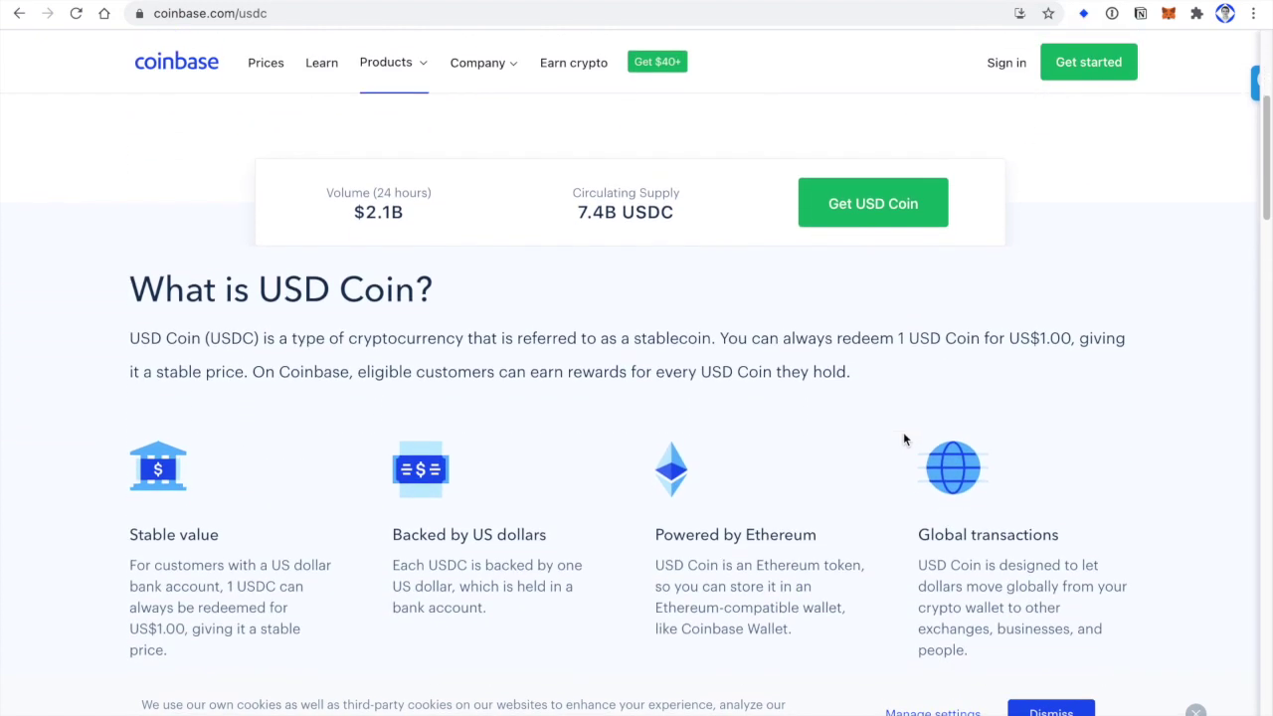
{"action": "scroll", "coordinate": [904, 439], "scroll_direction": "down", "scroll_amount": 1}
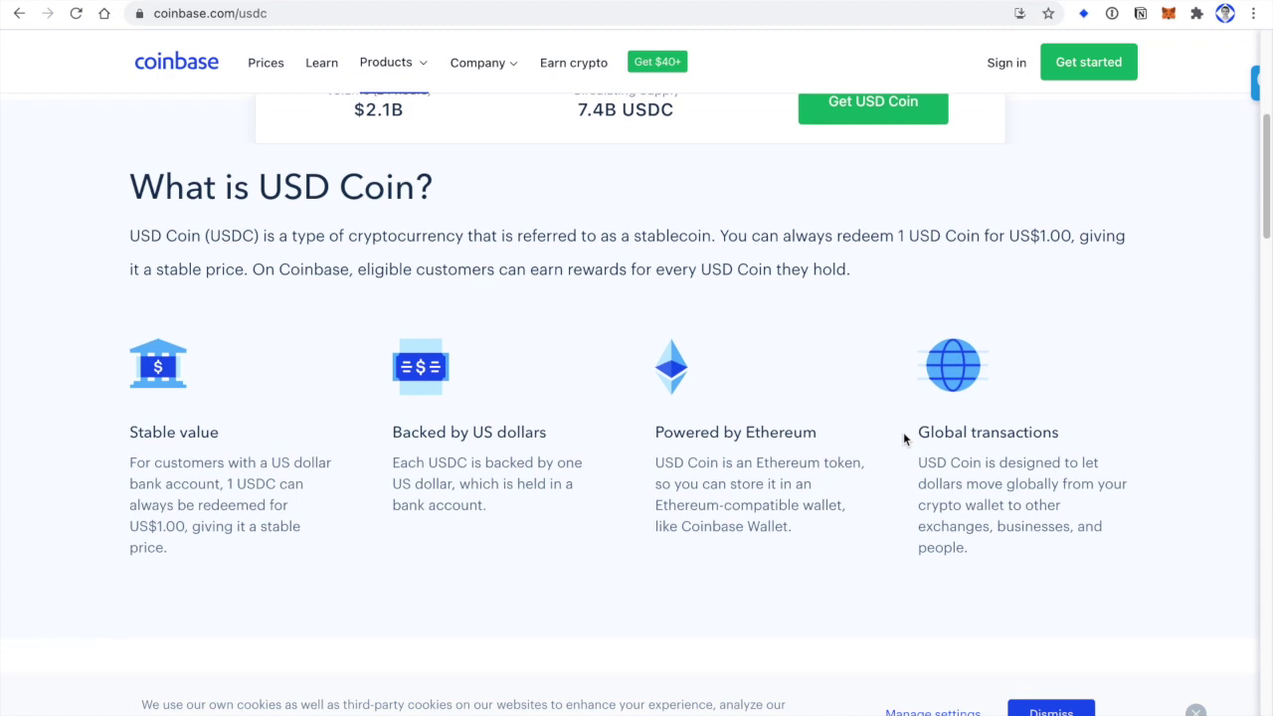
{"action": "scroll", "coordinate": [904, 438], "scroll_direction": "up", "scroll_amount": 3}
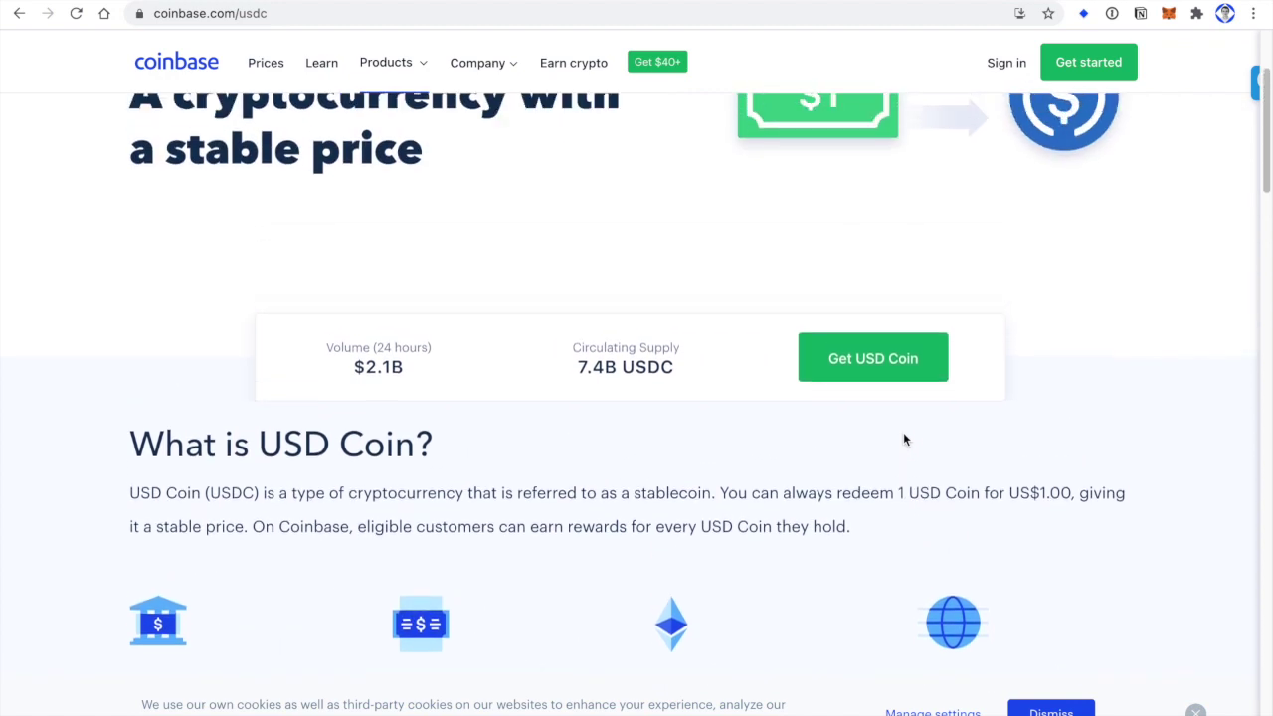
{"action": "scroll", "coordinate": [903, 437], "scroll_direction": "up", "scroll_amount": 2}
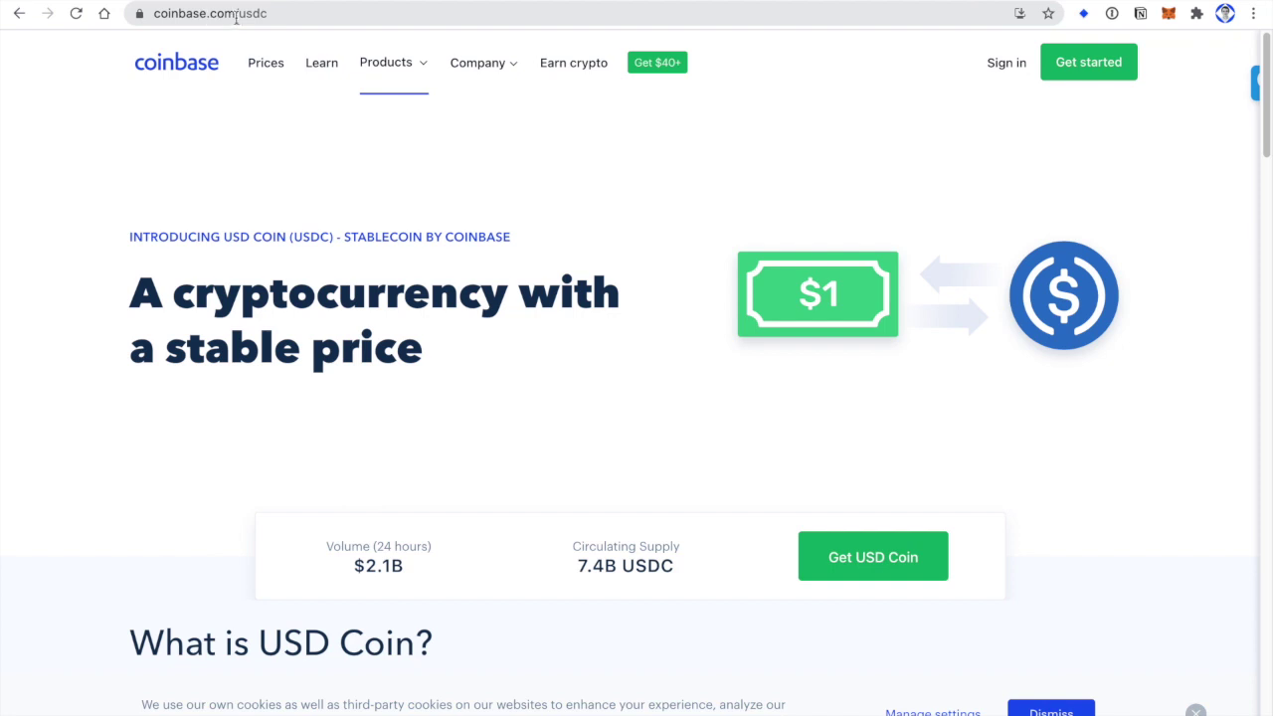
{"action": "scroll", "coordinate": [567, 360], "scroll_direction": "down", "scroll_amount": 2}
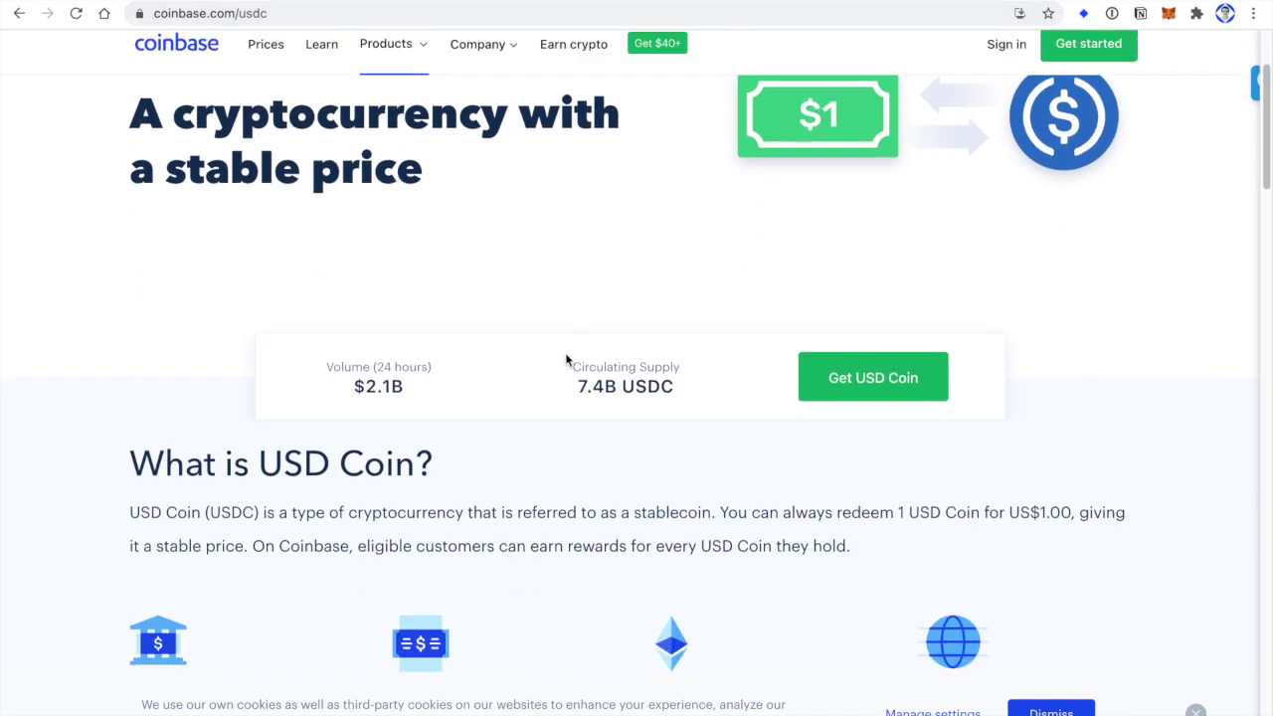
{"action": "scroll", "coordinate": [567, 360], "scroll_direction": "down", "scroll_amount": 5}
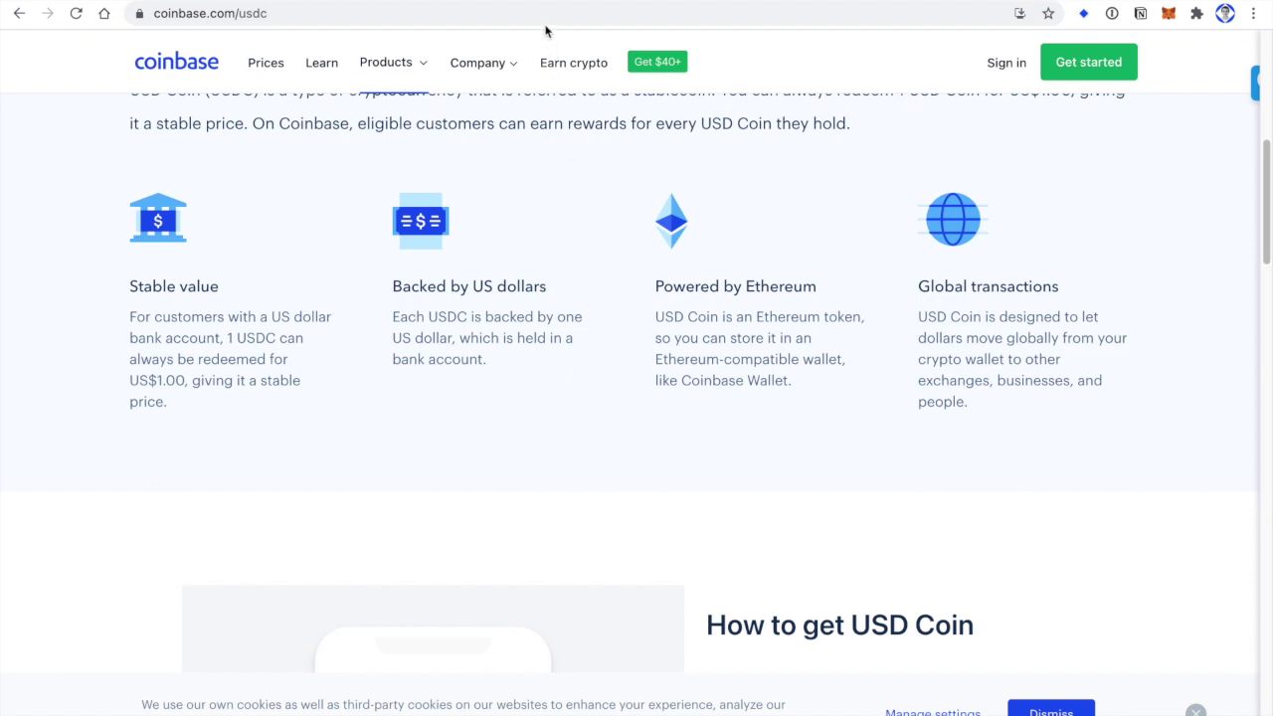
View the Waves.Exchange wallet assets and check, then close, the USDC deposit details.
{"action": "key", "text": "ctrl+Tab"}
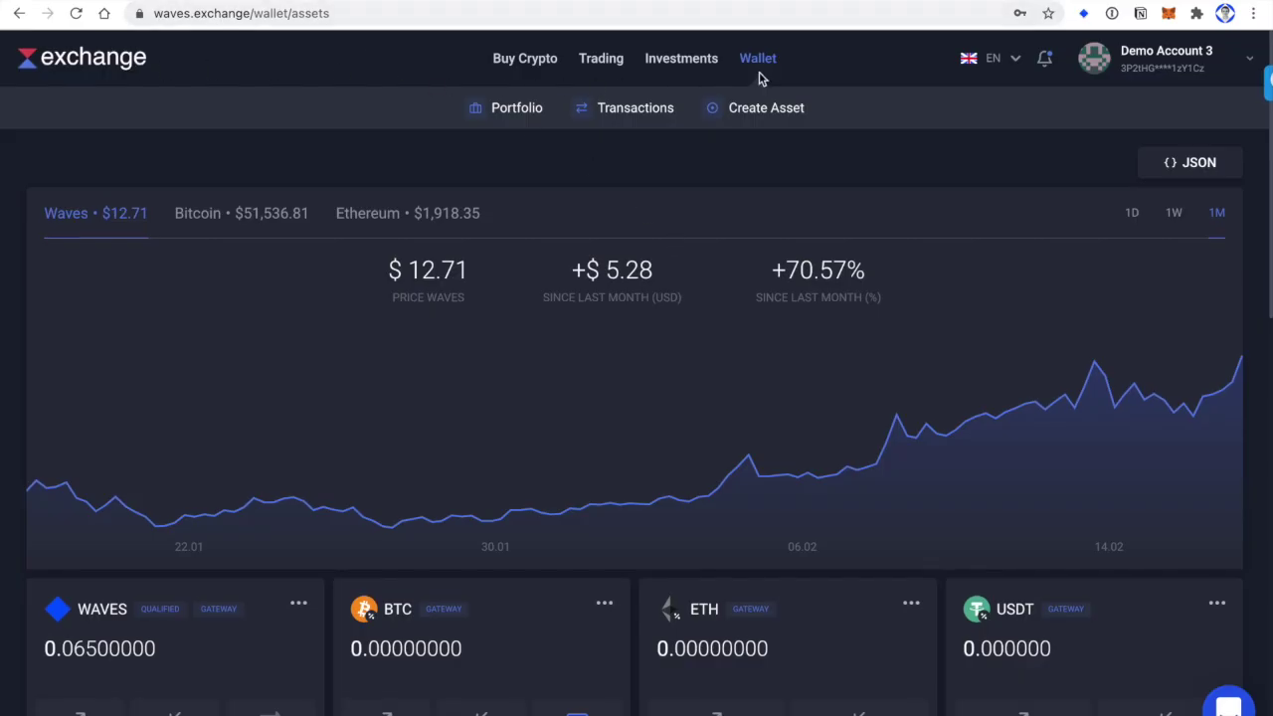
{"action": "scroll", "coordinate": [782, 260], "scroll_direction": "down", "scroll_amount": 4}
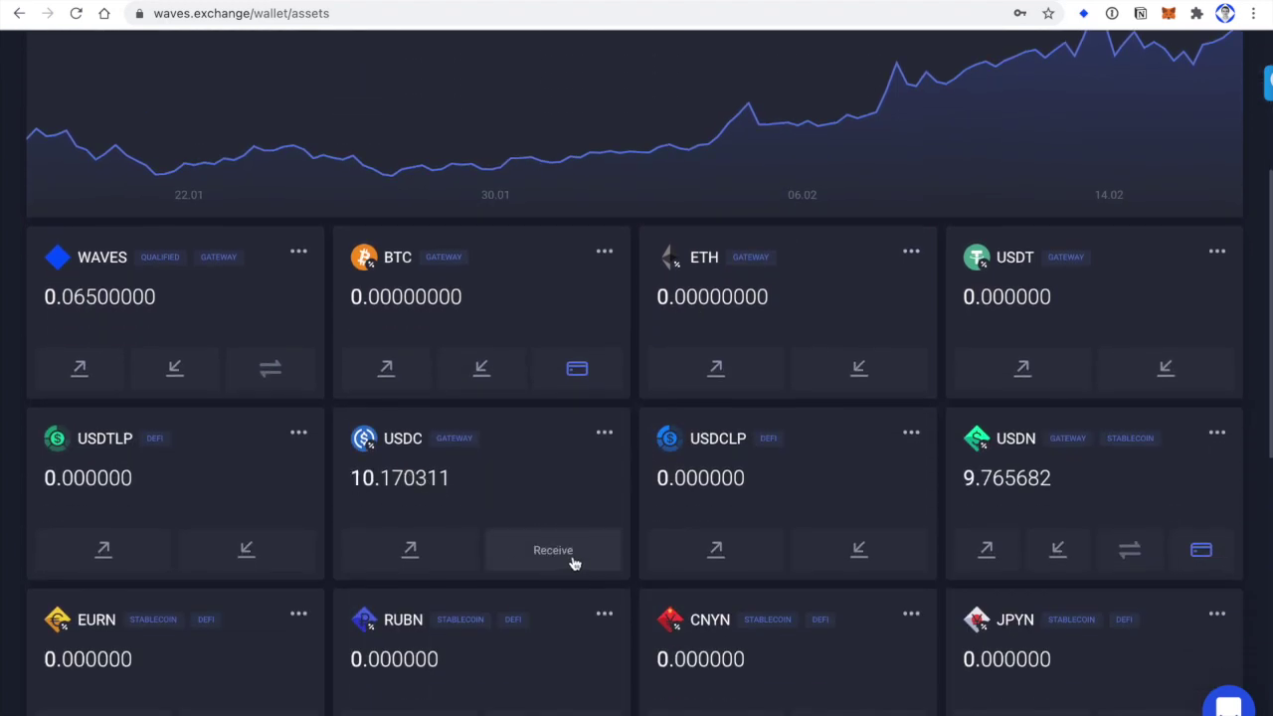
{"action": "left_click", "coordinate": [573, 562]}
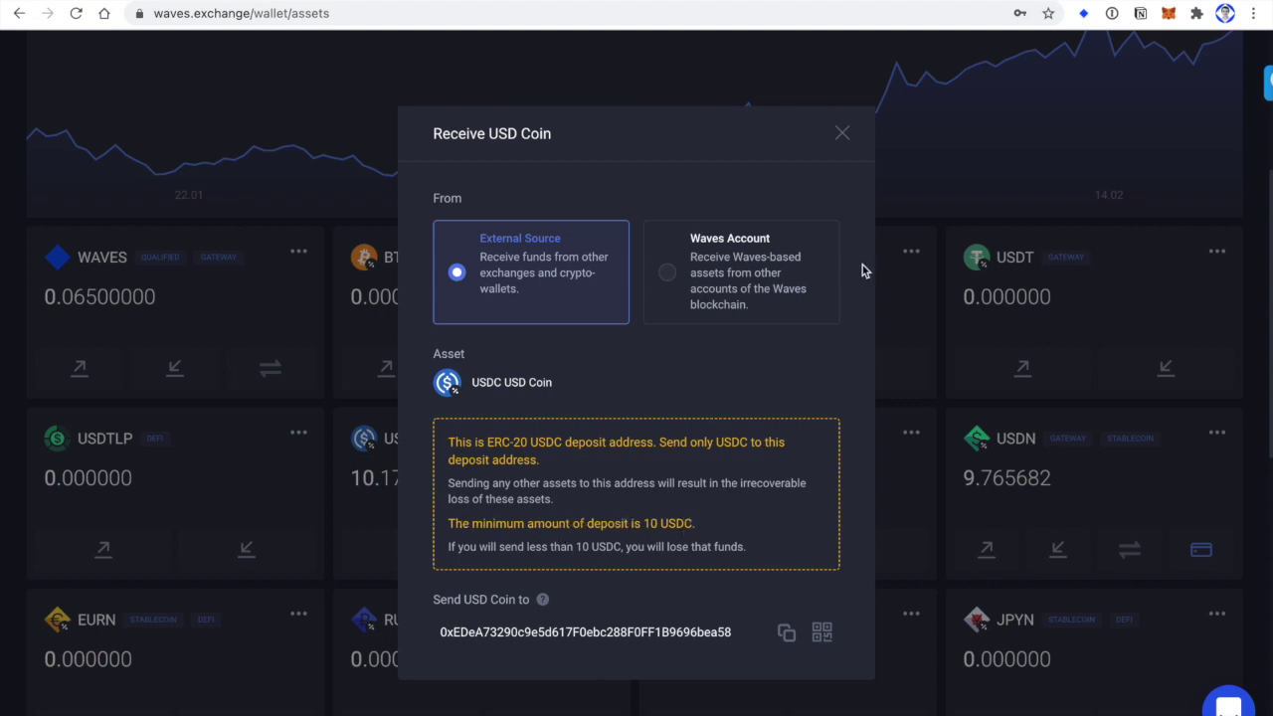
{"action": "left_click", "coordinate": [842, 133]}
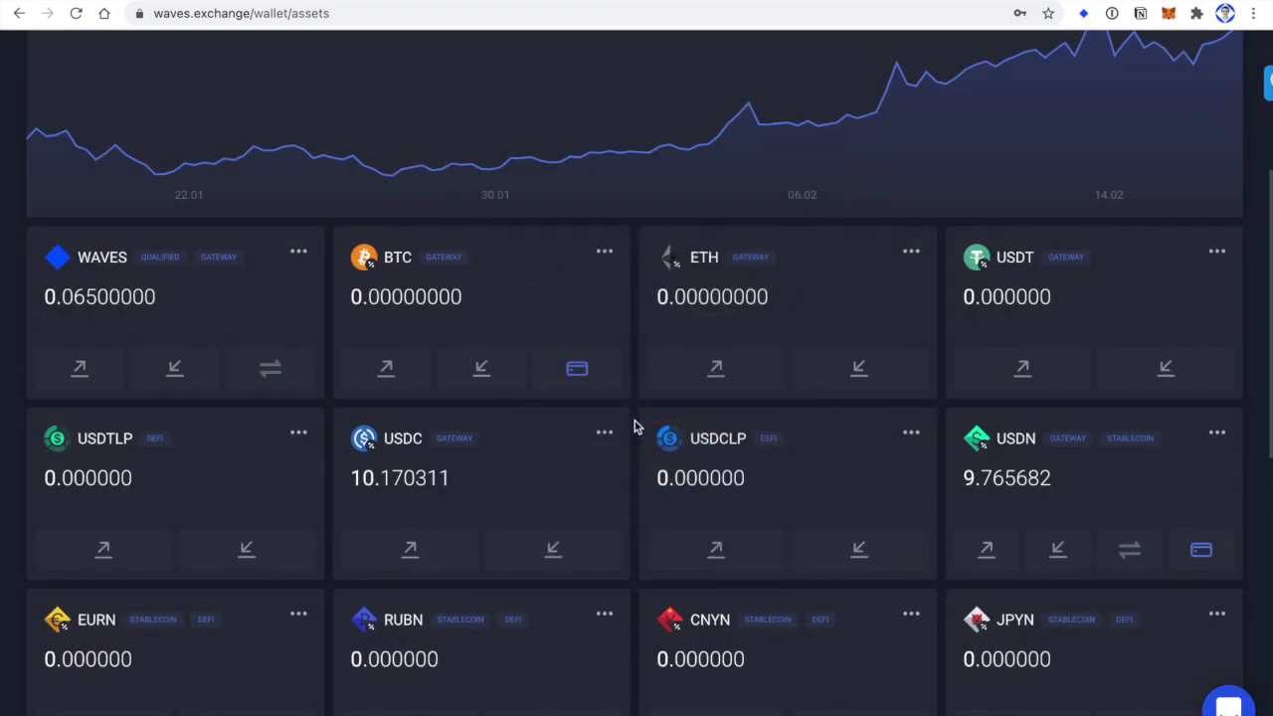
Open Waves.Exchange trading and search the trading pairs for 'USDC'.
{"action": "scroll", "coordinate": [636, 422], "scroll_direction": "up", "scroll_amount": 2}
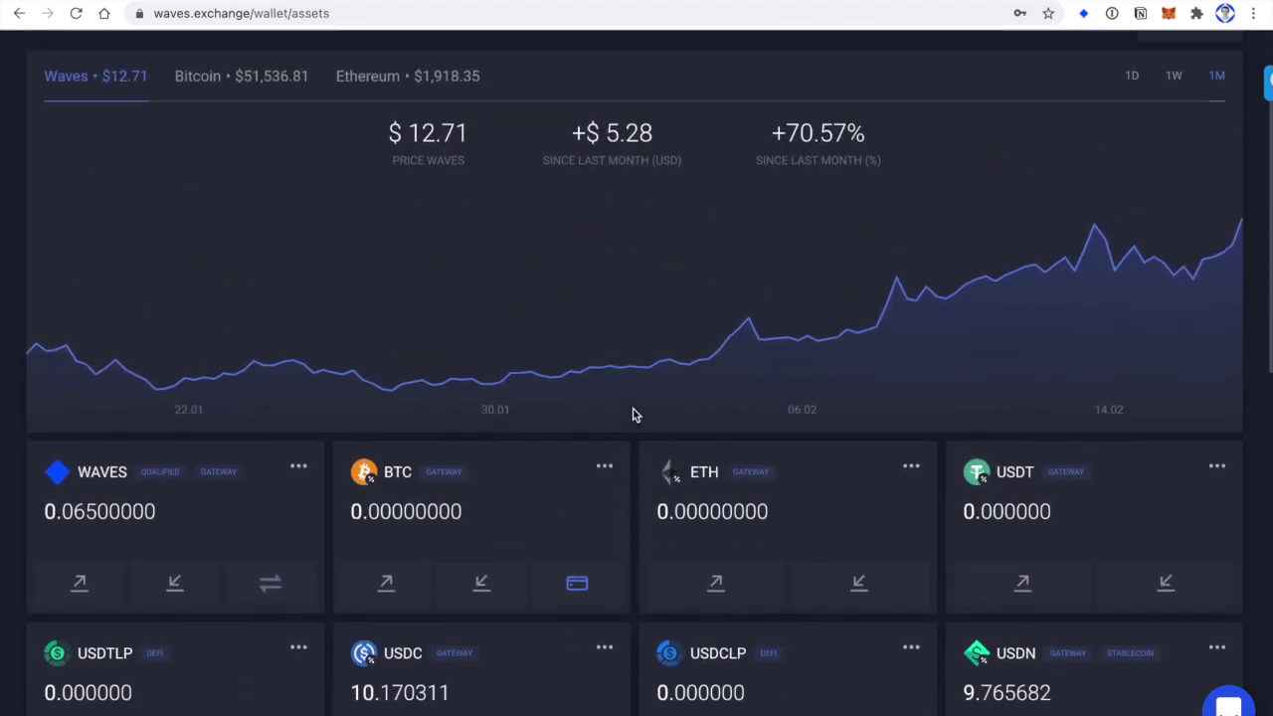
{"action": "scroll", "coordinate": [633, 416], "scroll_direction": "up", "scroll_amount": 1}
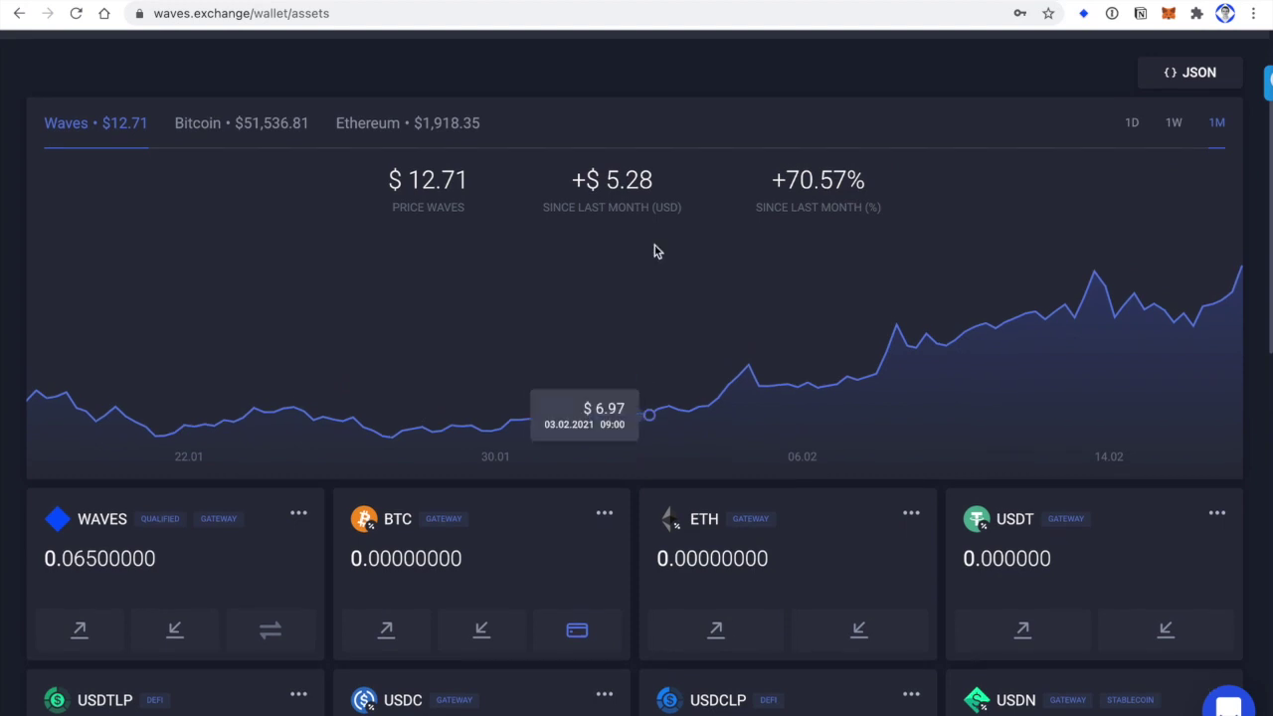
{"action": "scroll", "coordinate": [659, 250], "scroll_direction": "up", "scroll_amount": 2}
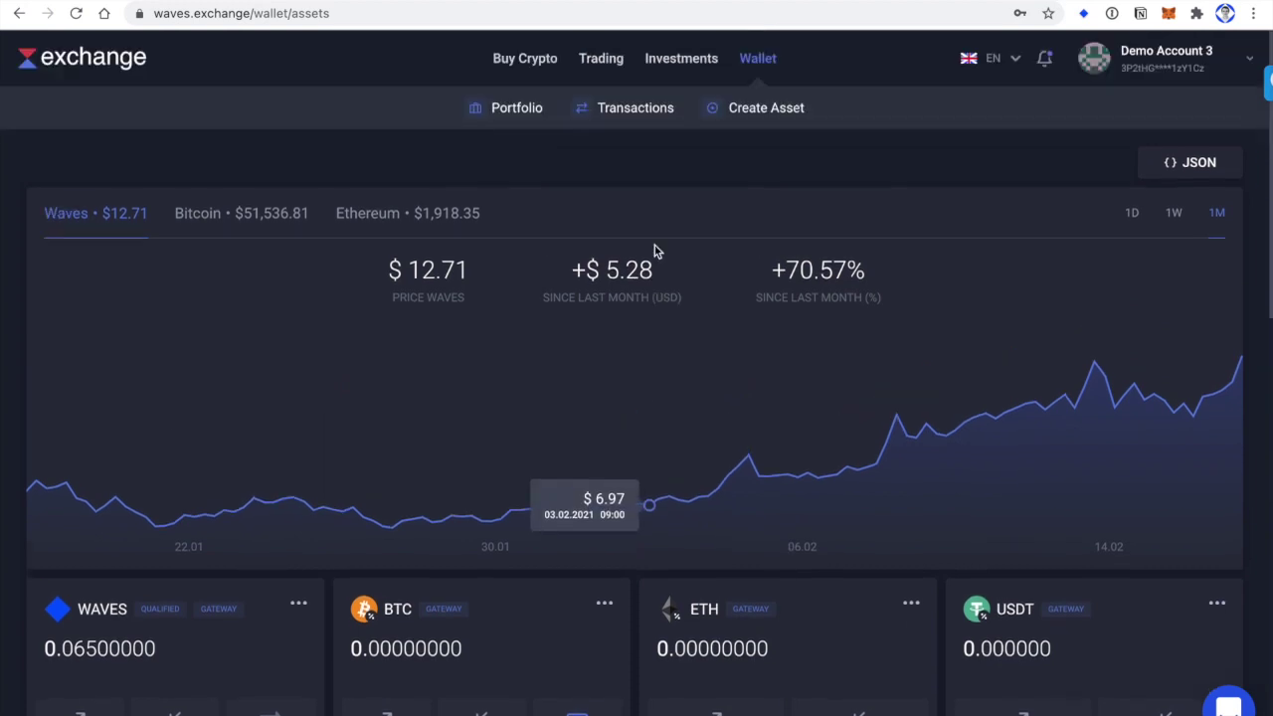
{"action": "left_click", "coordinate": [608, 63]}
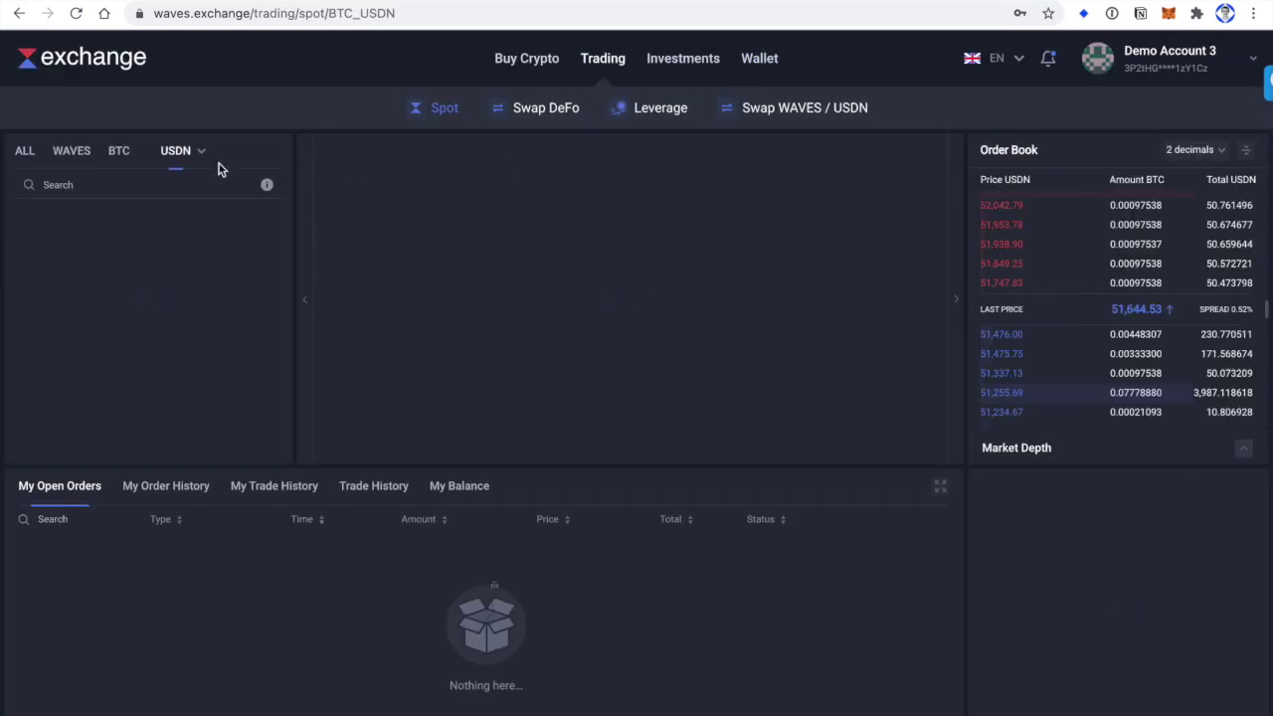
{"action": "left_click", "coordinate": [128, 187]}
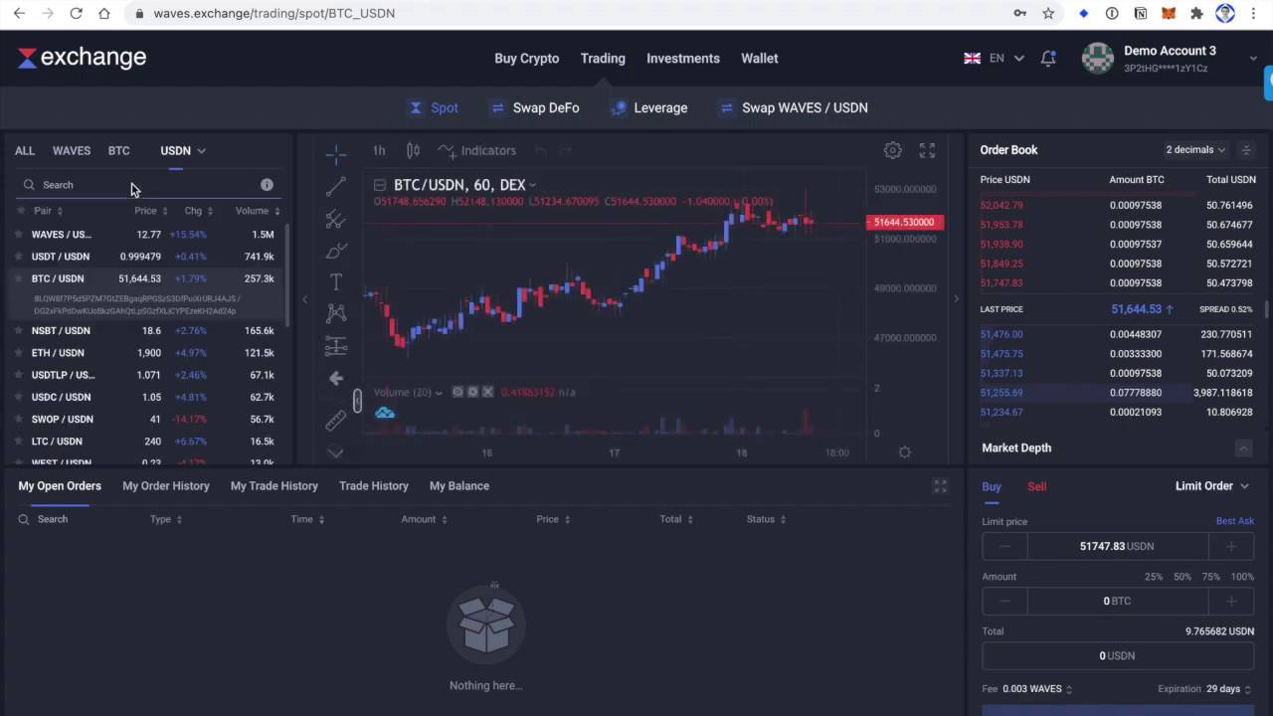
{"action": "type", "text": "USDC"}
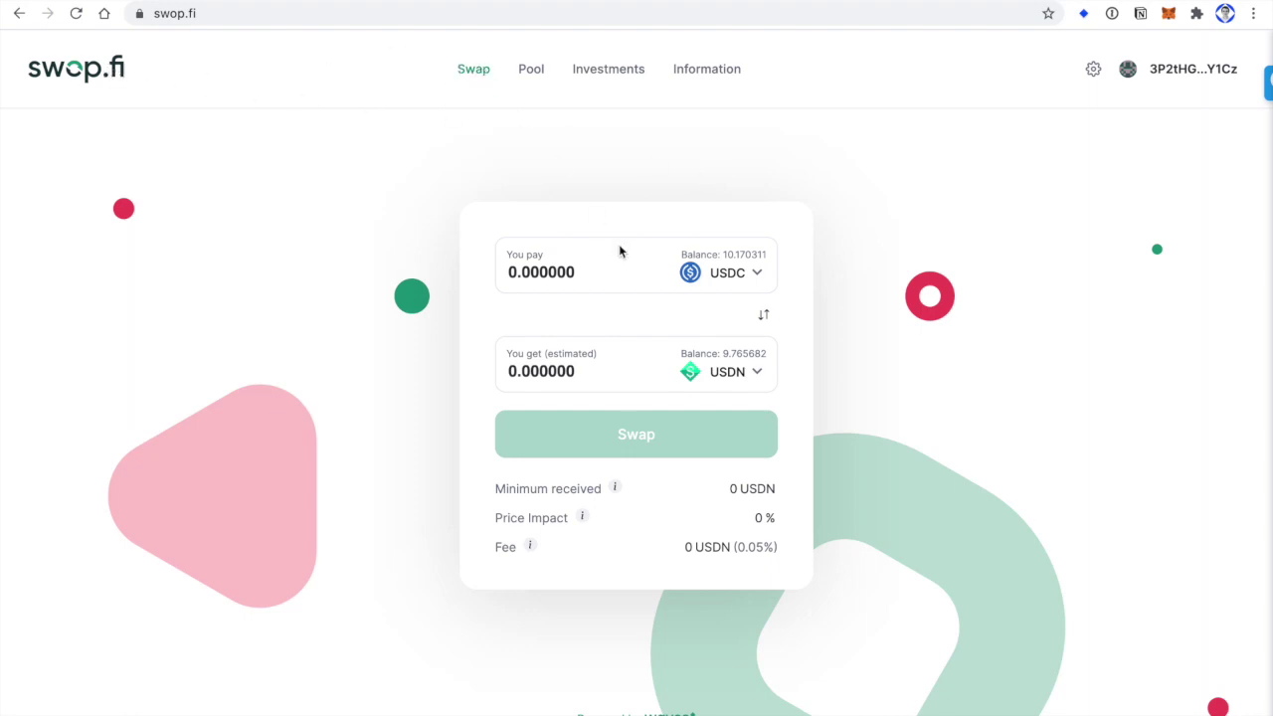
Reverse the swap direction and enter 5 USDN to pay for USDC.
{"action": "left_click", "coordinate": [764, 315]}
{"action": "left_click", "coordinate": [572, 271]}
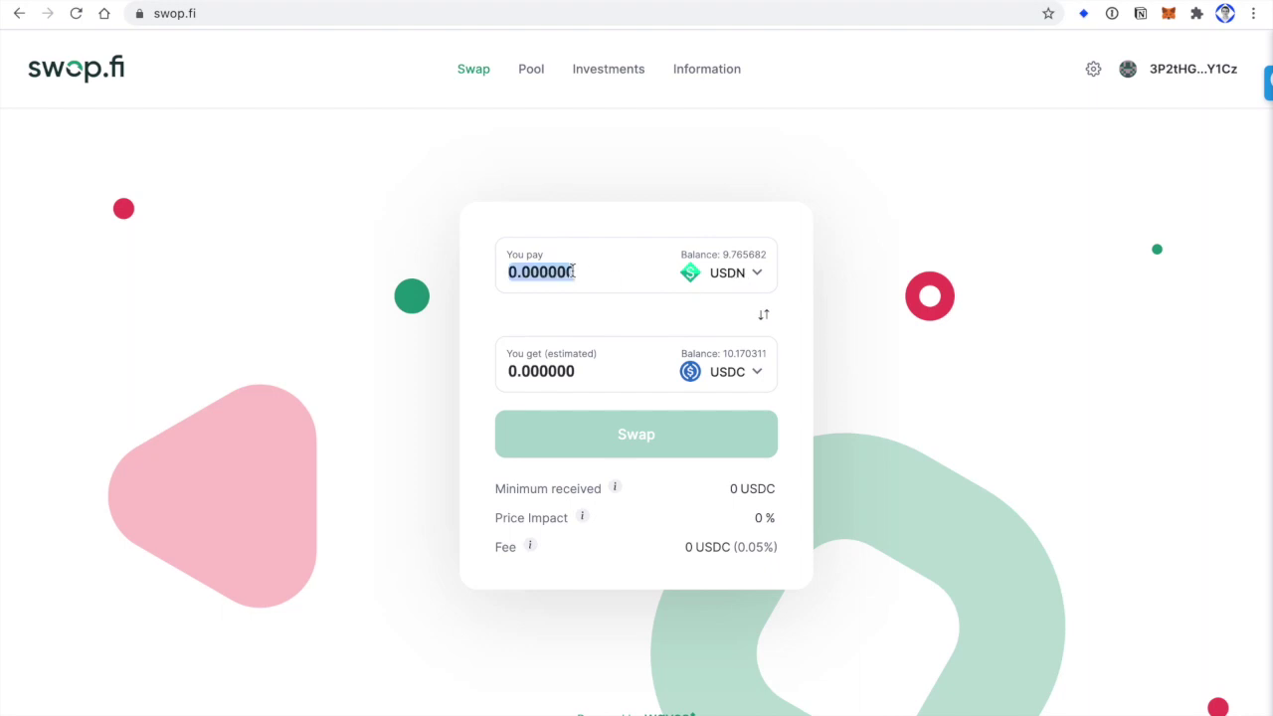
{"action": "type", "text": "5"}
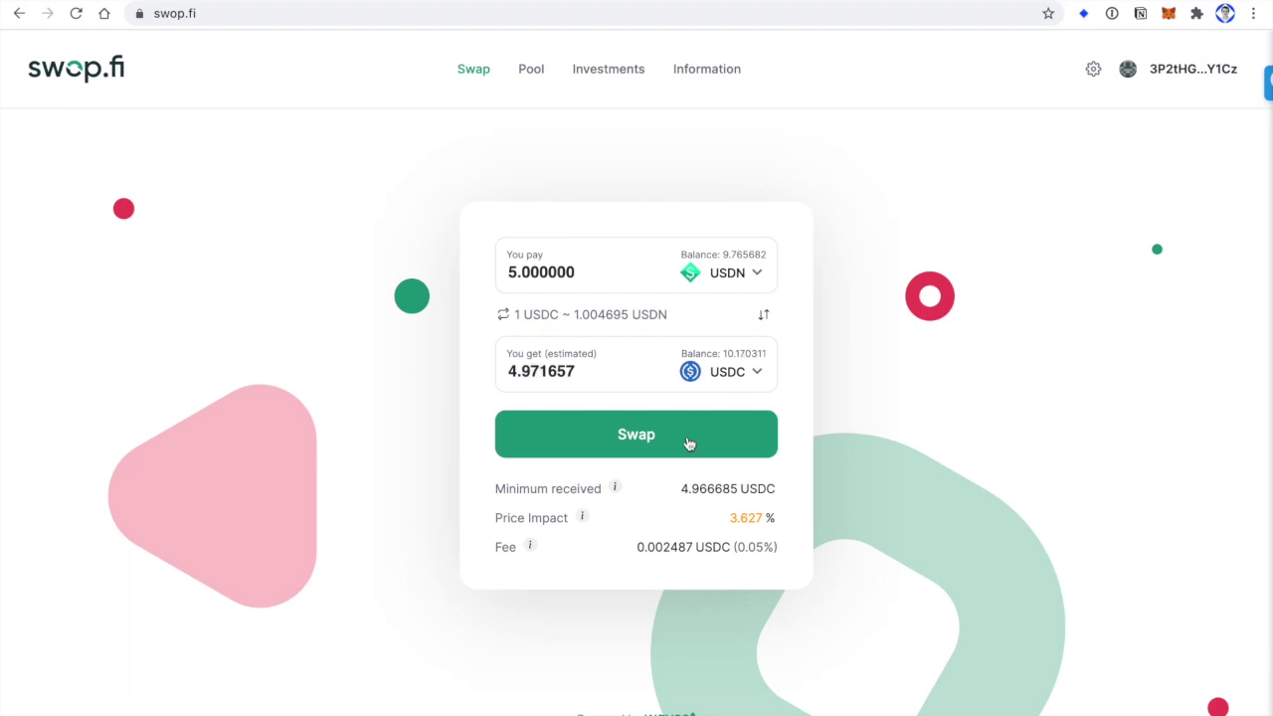
Submit the swap, log in with Waves.Exchange and sign the transaction.
{"action": "left_click", "coordinate": [687, 443]}
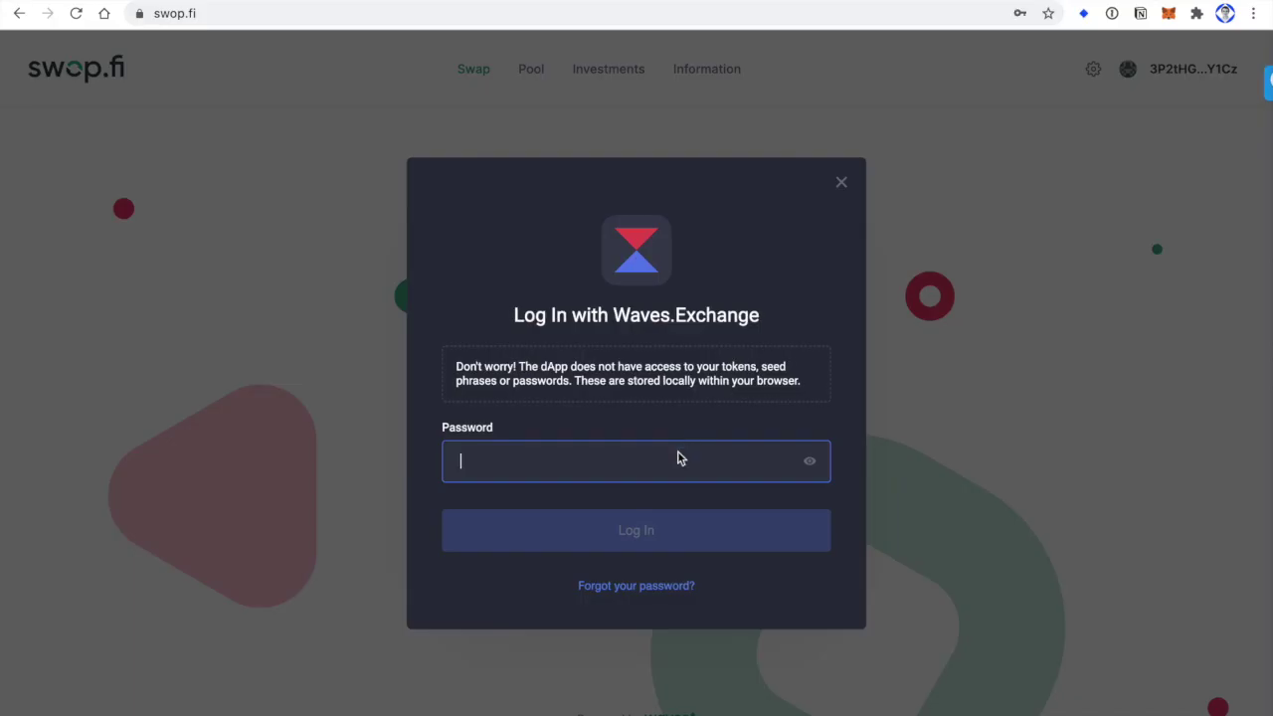
{"action": "left_click", "coordinate": [674, 458]}
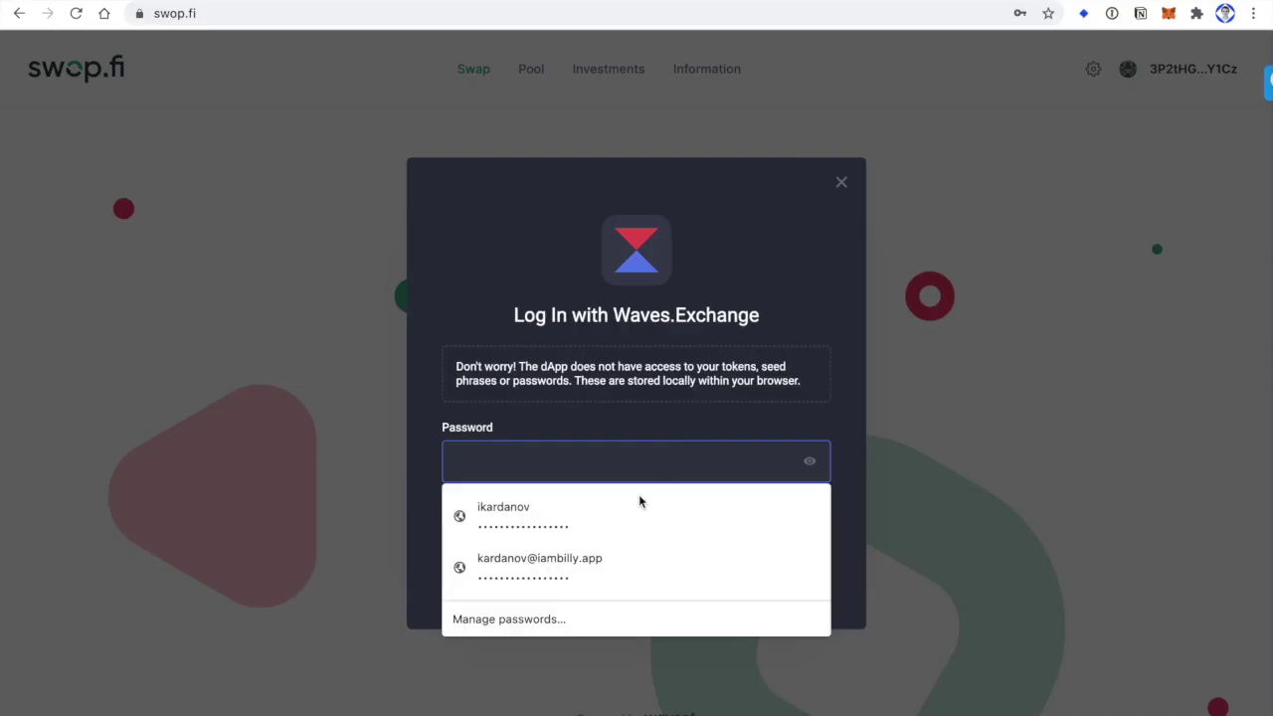
{"action": "left_click", "coordinate": [639, 509]}
{"action": "left_click", "coordinate": [626, 534]}
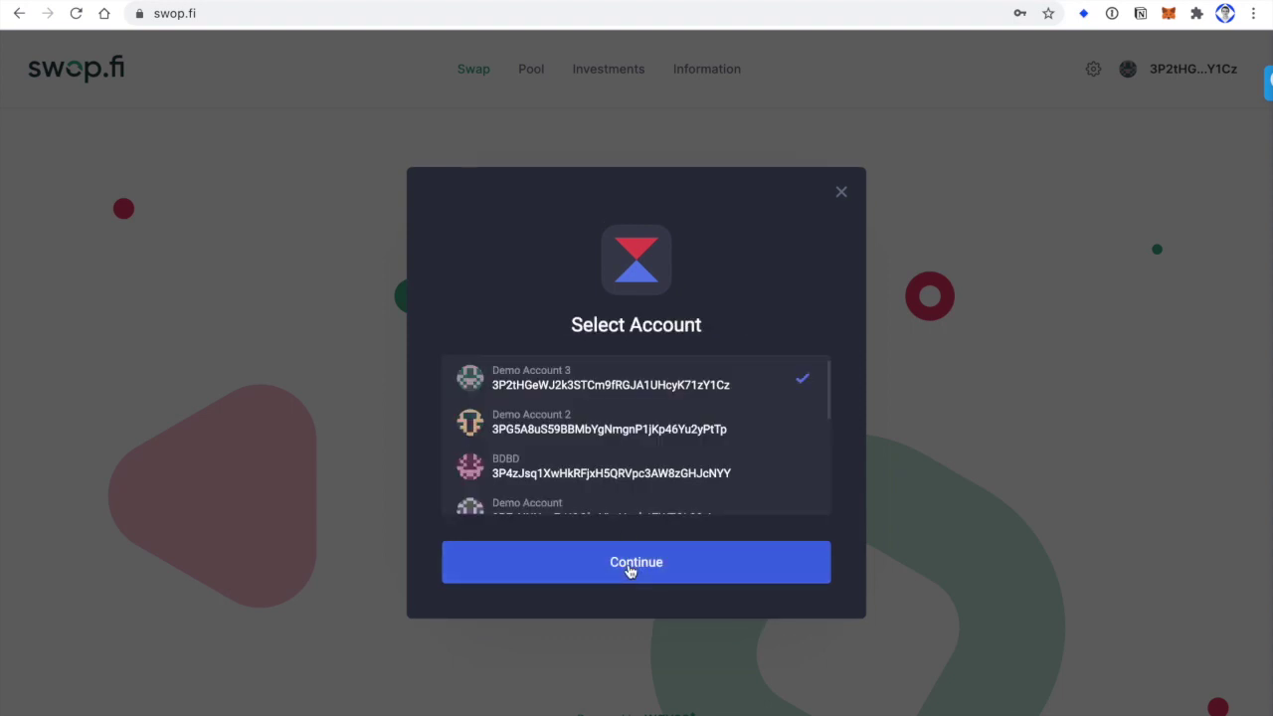
{"action": "left_click", "coordinate": [627, 566]}
{"action": "left_click", "coordinate": [725, 653]}
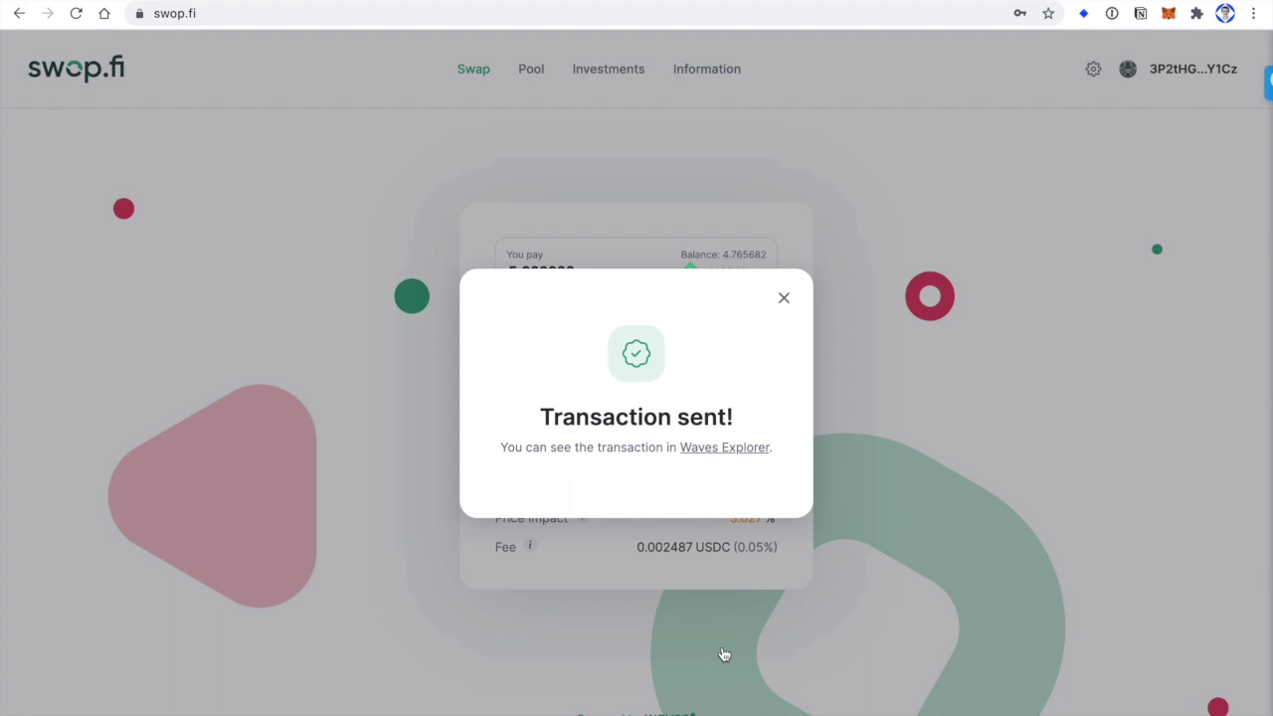
Reverse the direction, swap 5 USDC into USDN, sign it and dismiss the confirmation.
{"action": "left_click", "coordinate": [785, 300]}
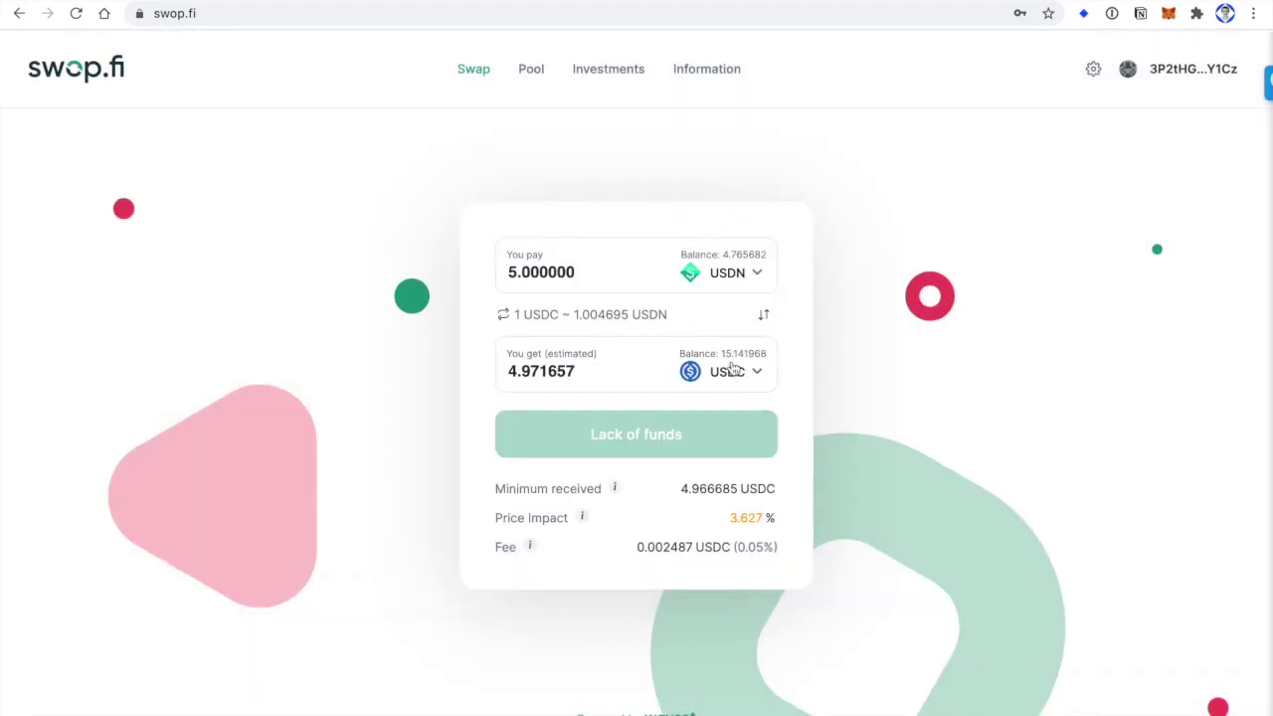
{"action": "left_click", "coordinate": [764, 315]}
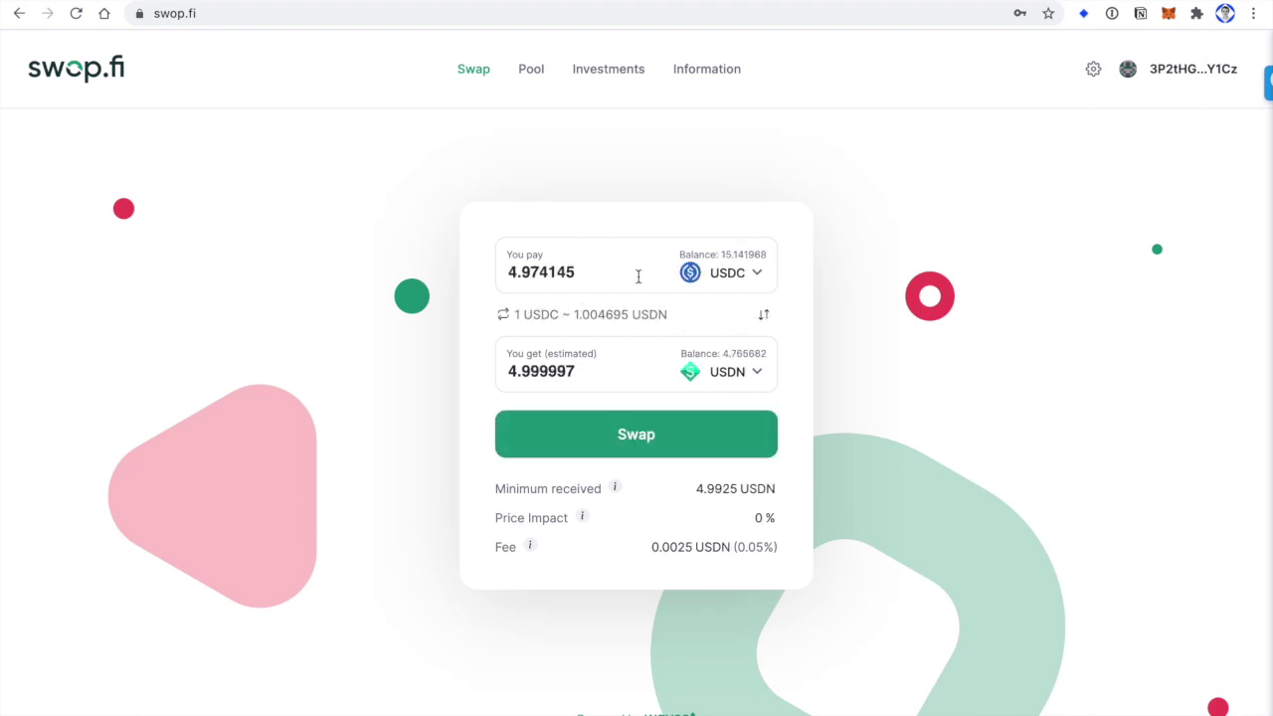
{"action": "double_click", "coordinate": [540, 272]}
{"action": "type", "text": "5"}
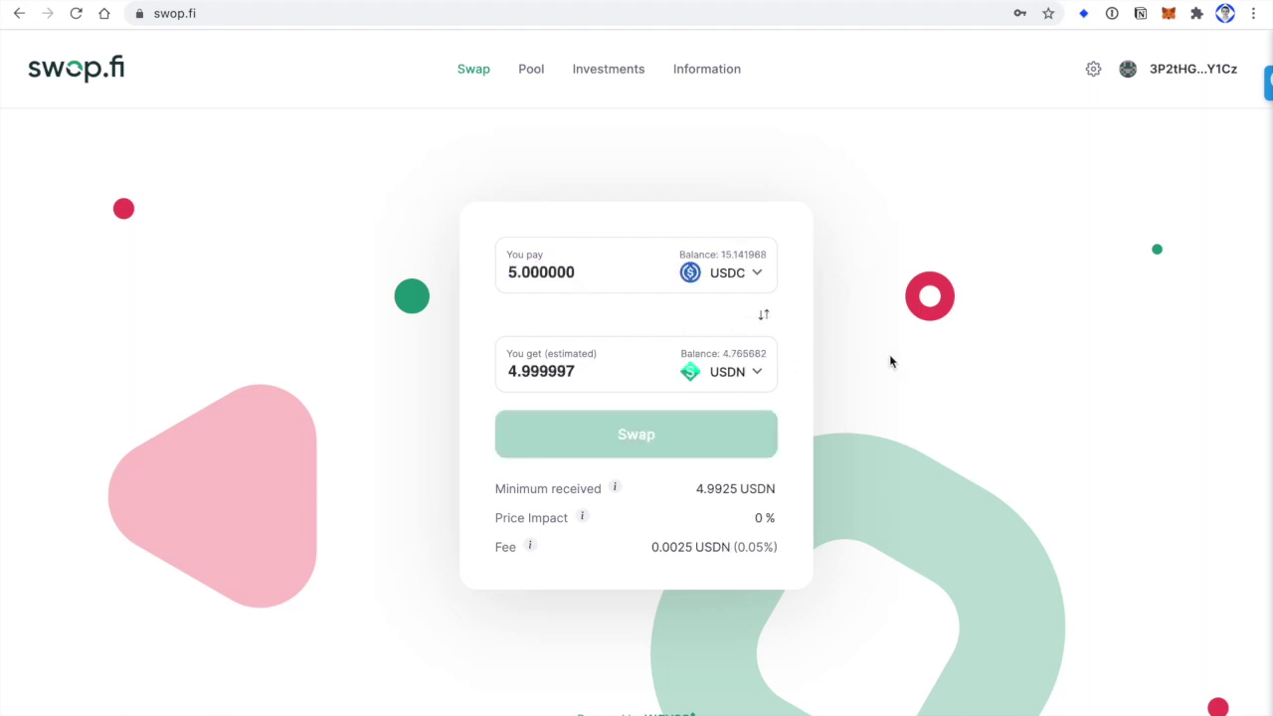
{"action": "left_click", "coordinate": [615, 428]}
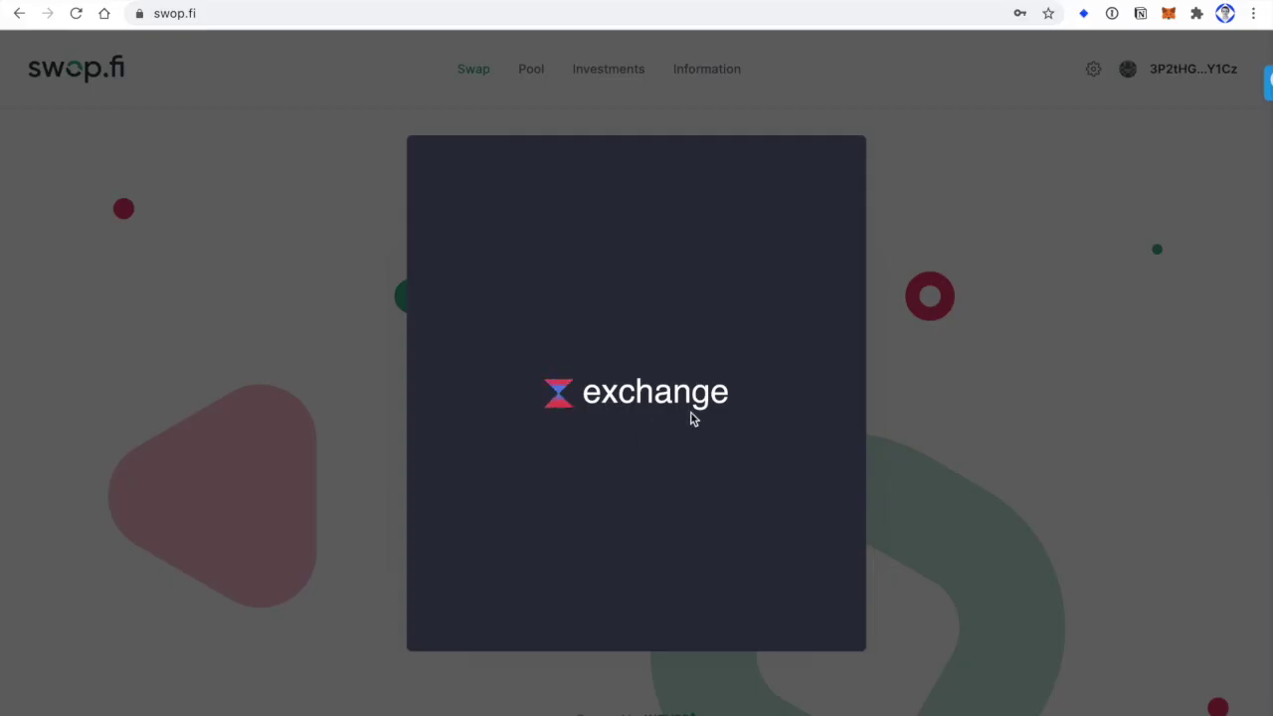
{"action": "left_click", "coordinate": [687, 642]}
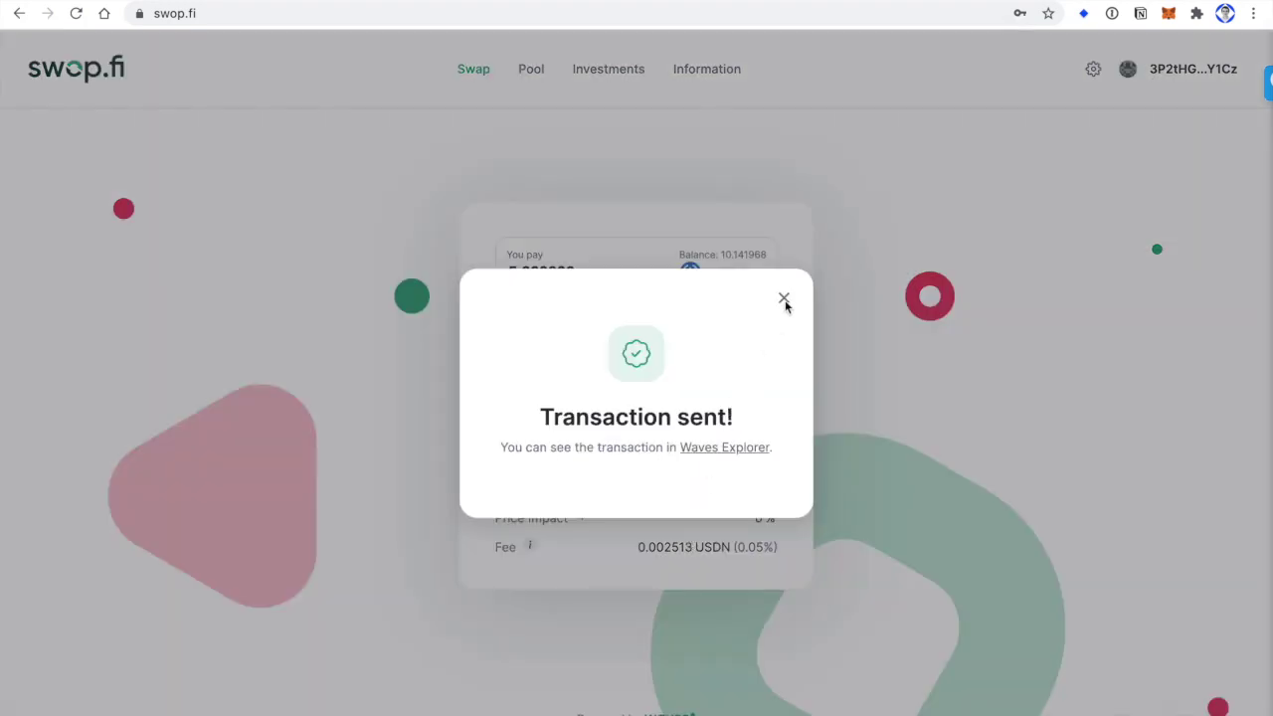
{"action": "left_click", "coordinate": [784, 296]}
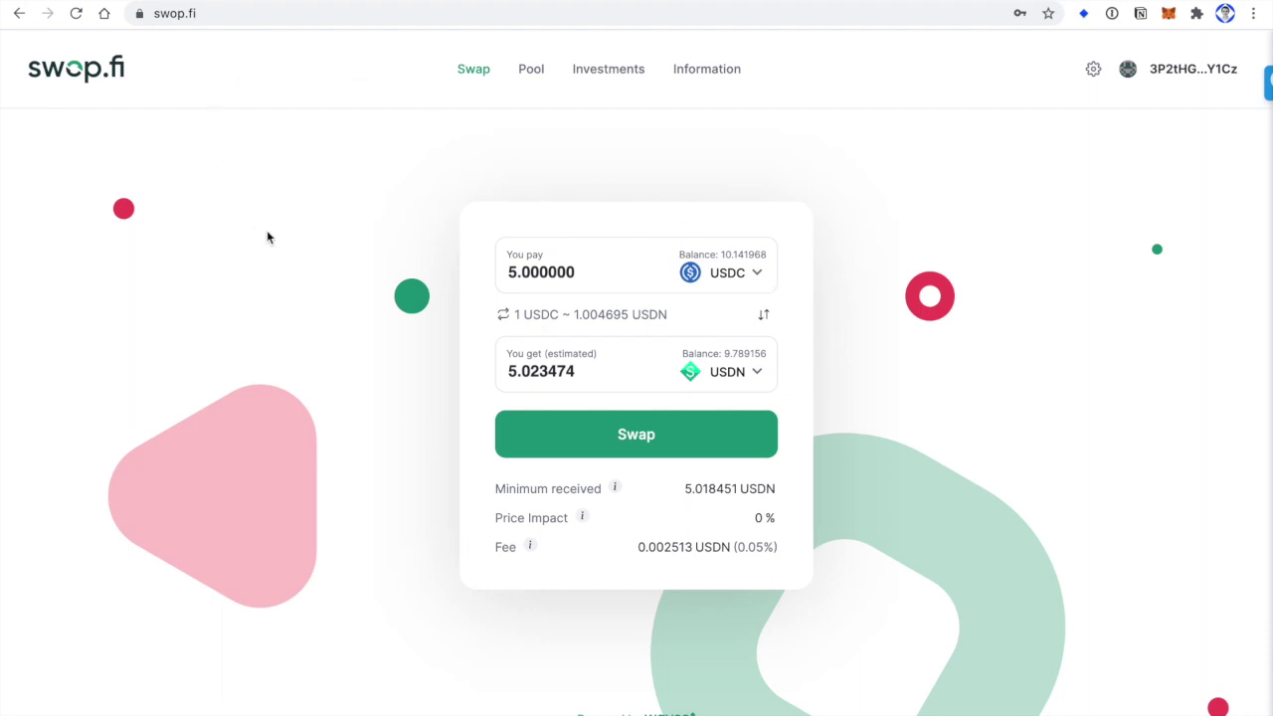
Scroll the 'Swop.fi pricing' Medium article from CPMM down to 'Flat: reducing slippage'.
{"action": "left_click", "coordinate": [775, 3]}
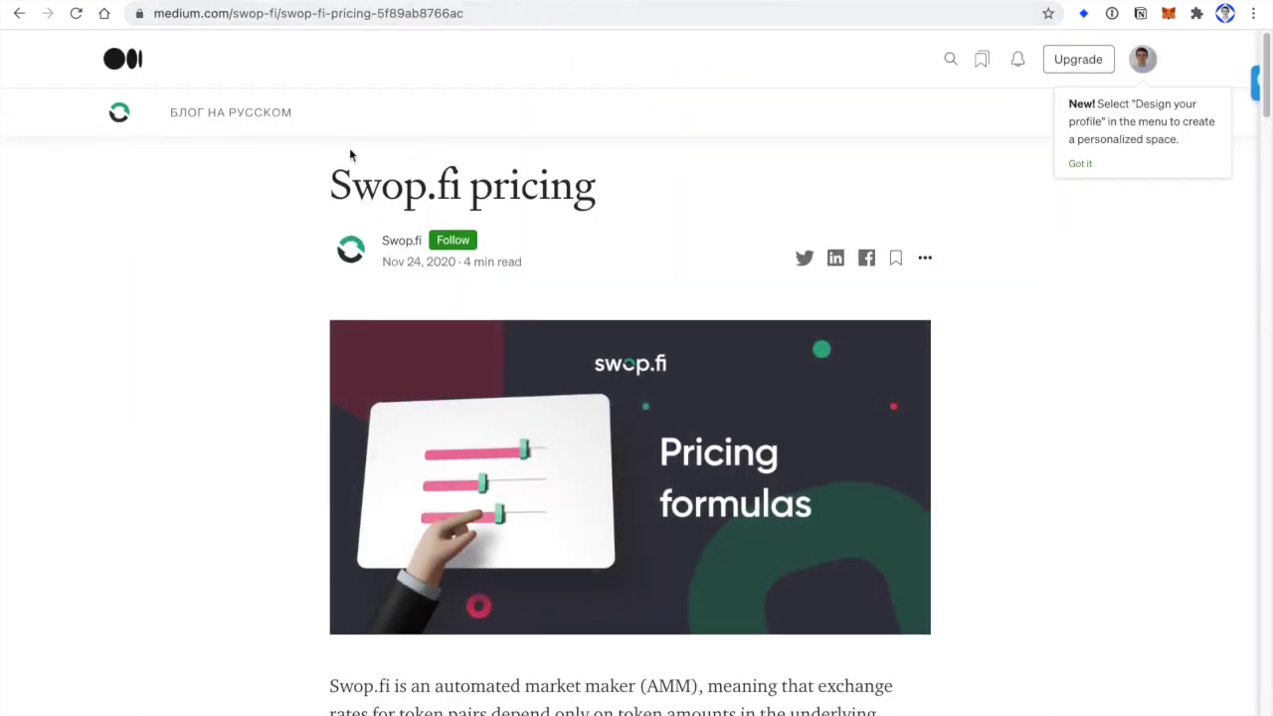
{"action": "scroll", "coordinate": [656, 402], "scroll_direction": "down", "scroll_amount": 5}
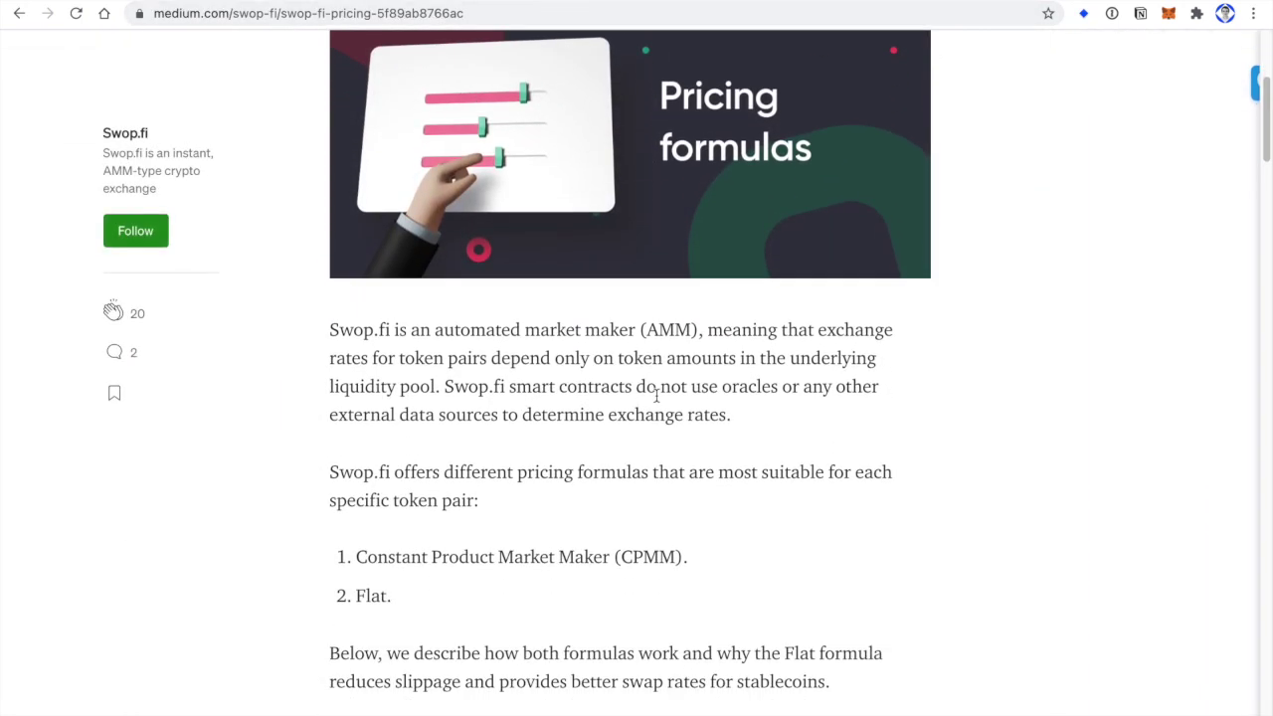
{"action": "scroll", "coordinate": [657, 402], "scroll_direction": "down", "scroll_amount": 1}
{"action": "scroll", "coordinate": [656, 402], "scroll_direction": "down", "scroll_amount": 1}
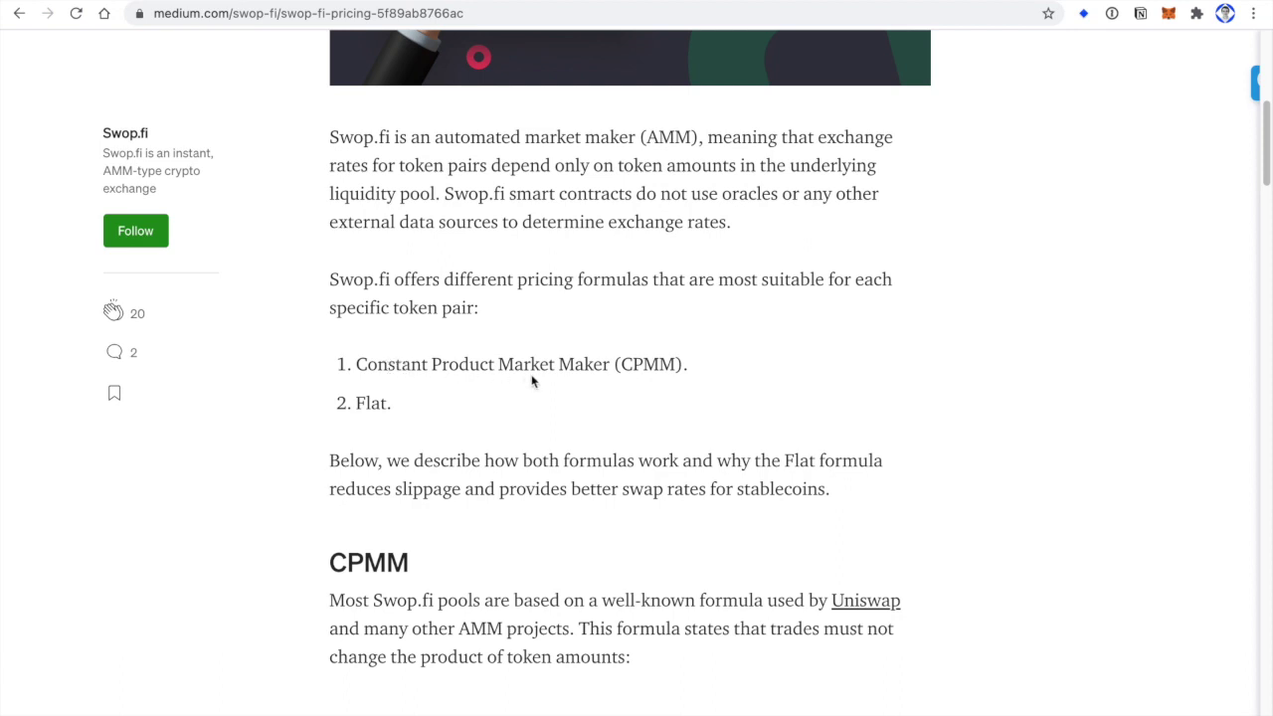
{"action": "scroll", "coordinate": [664, 390], "scroll_direction": "down", "scroll_amount": 2}
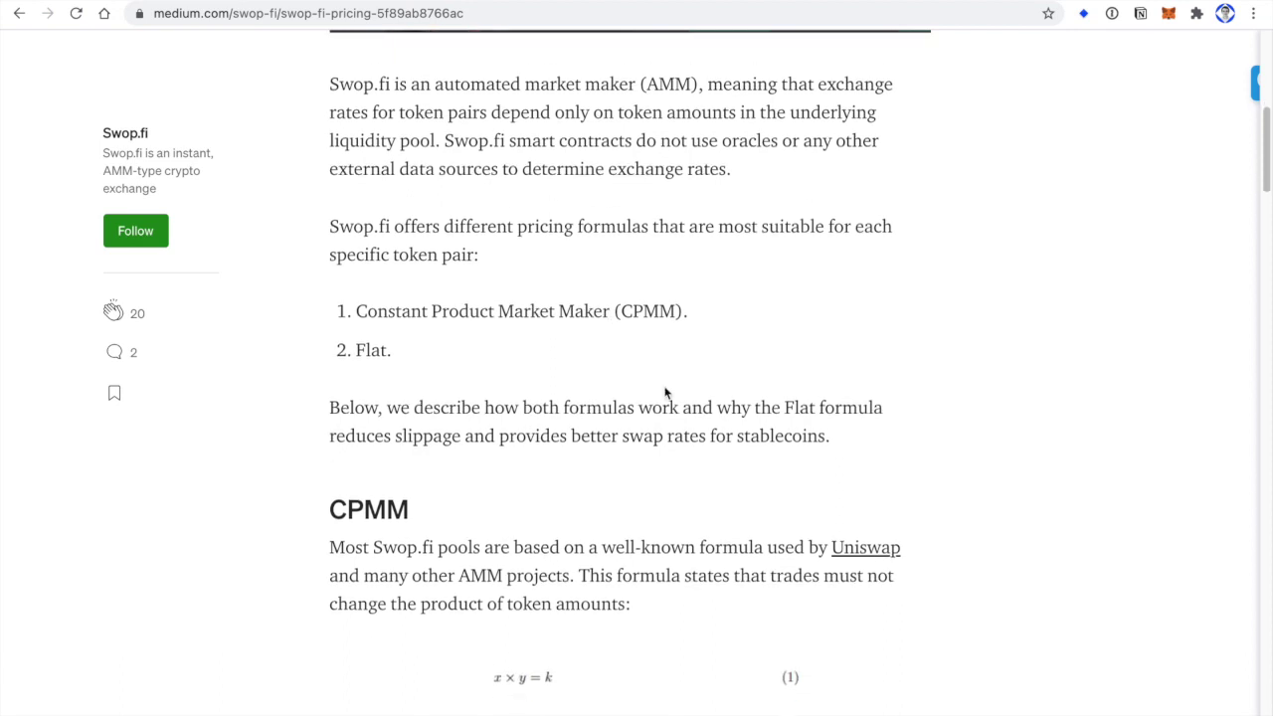
{"action": "scroll", "coordinate": [664, 390], "scroll_direction": "down", "scroll_amount": 1}
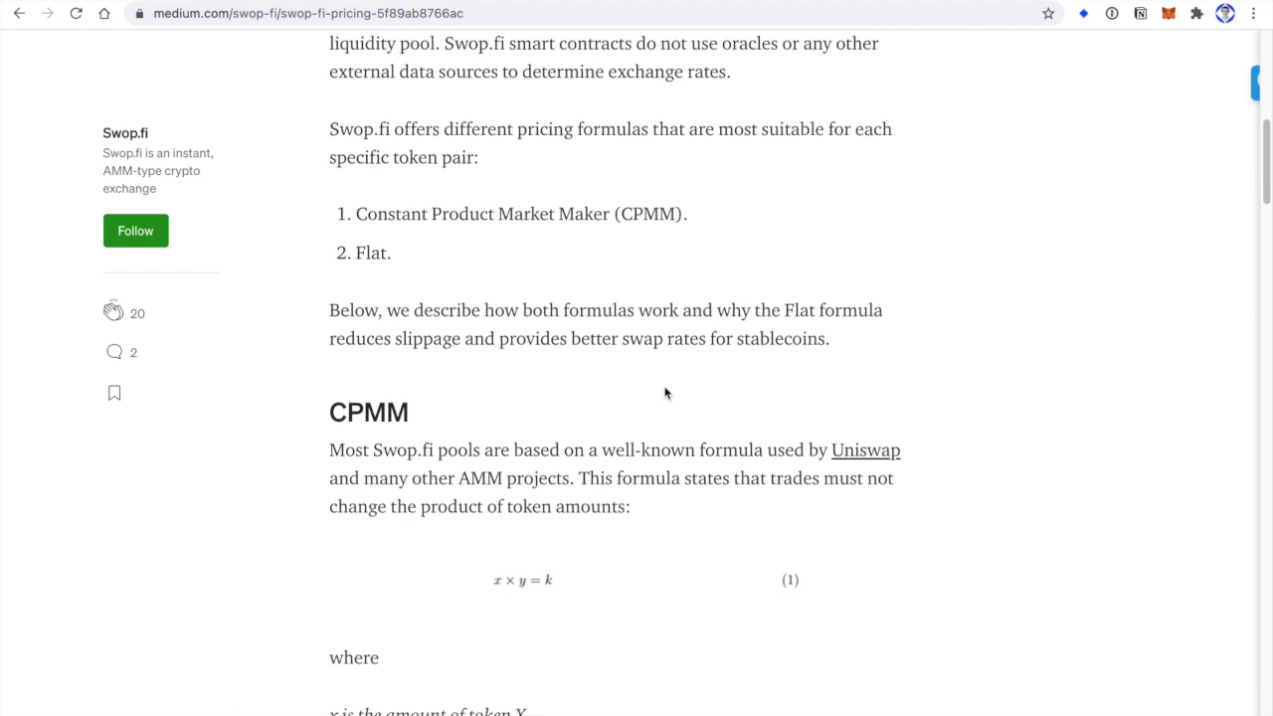
{"action": "scroll", "coordinate": [664, 393], "scroll_direction": "down", "scroll_amount": 3}
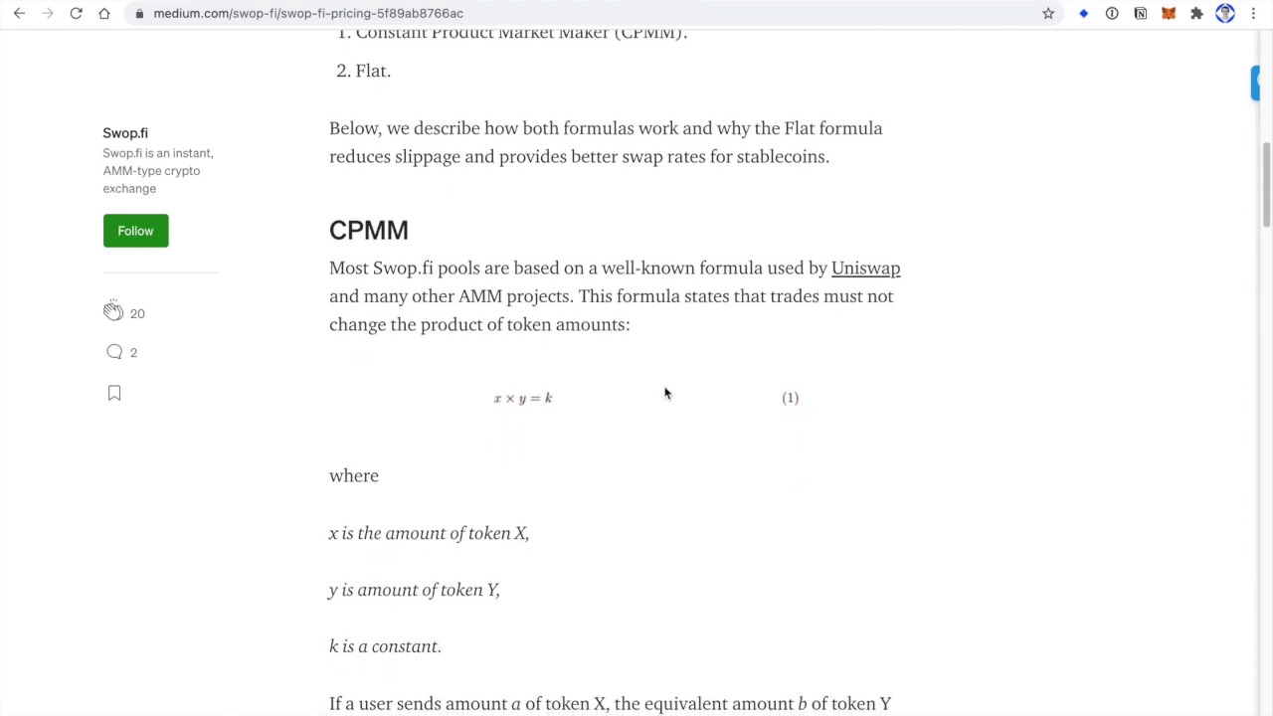
{"action": "scroll", "coordinate": [665, 394], "scroll_direction": "down", "scroll_amount": 1}
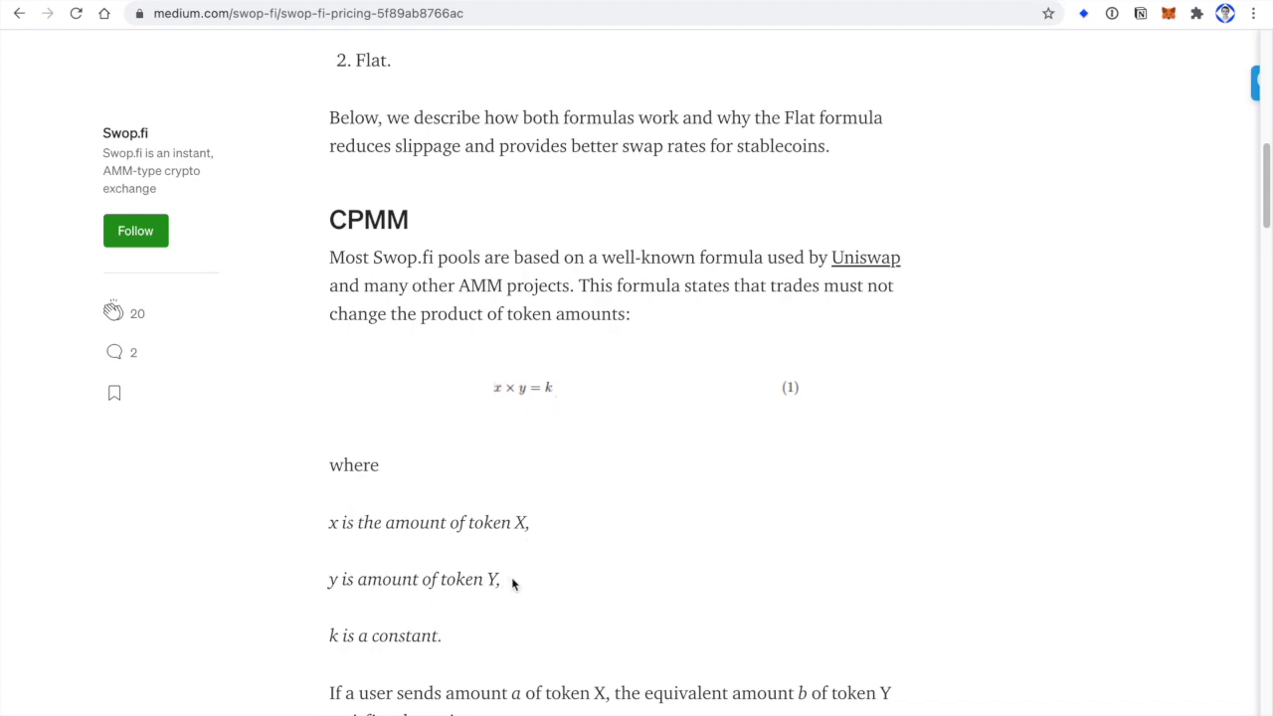
{"action": "scroll", "coordinate": [616, 465], "scroll_direction": "down", "scroll_amount": 1}
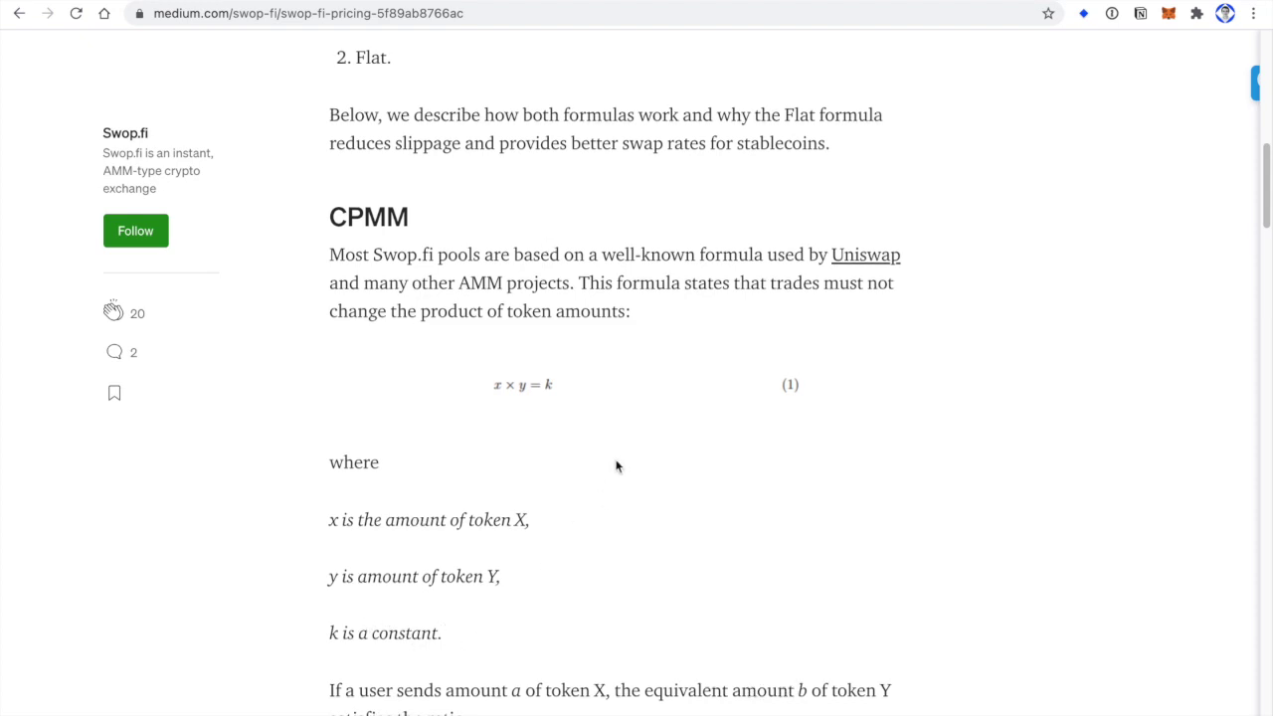
{"action": "scroll", "coordinate": [615, 466], "scroll_direction": "down", "scroll_amount": 1}
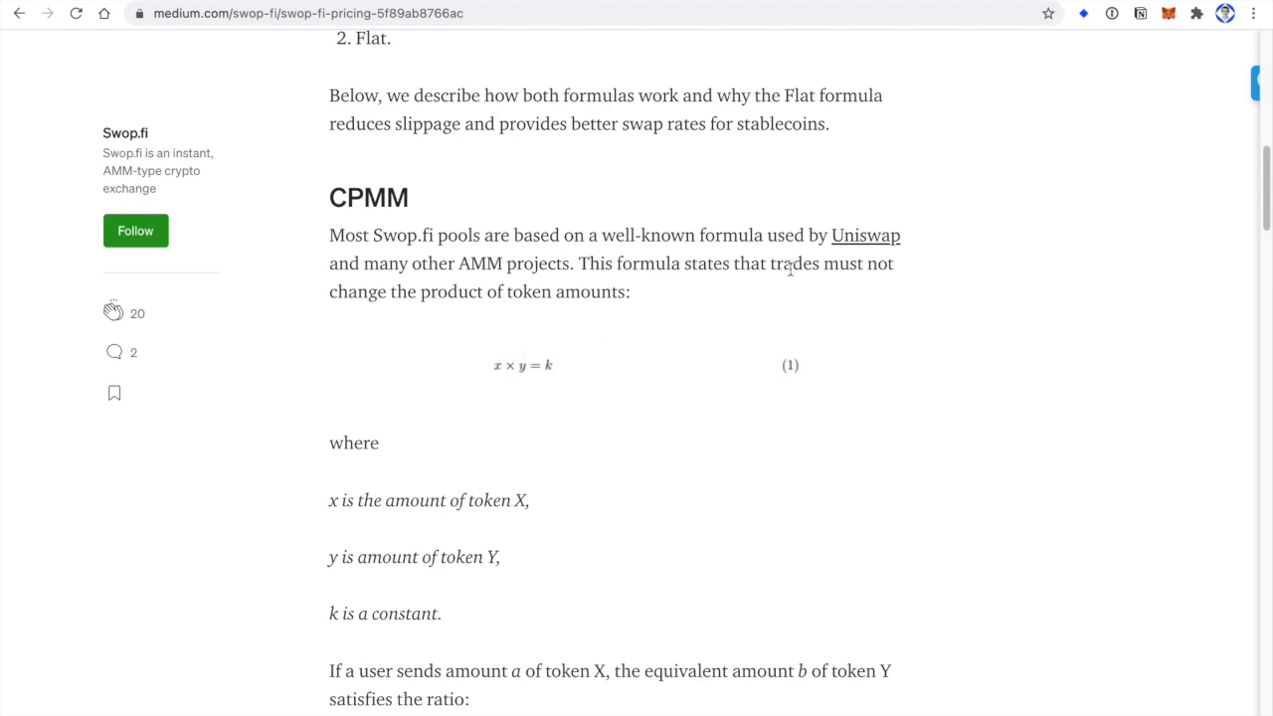
{"action": "scroll", "coordinate": [585, 236], "scroll_direction": "down", "scroll_amount": 2}
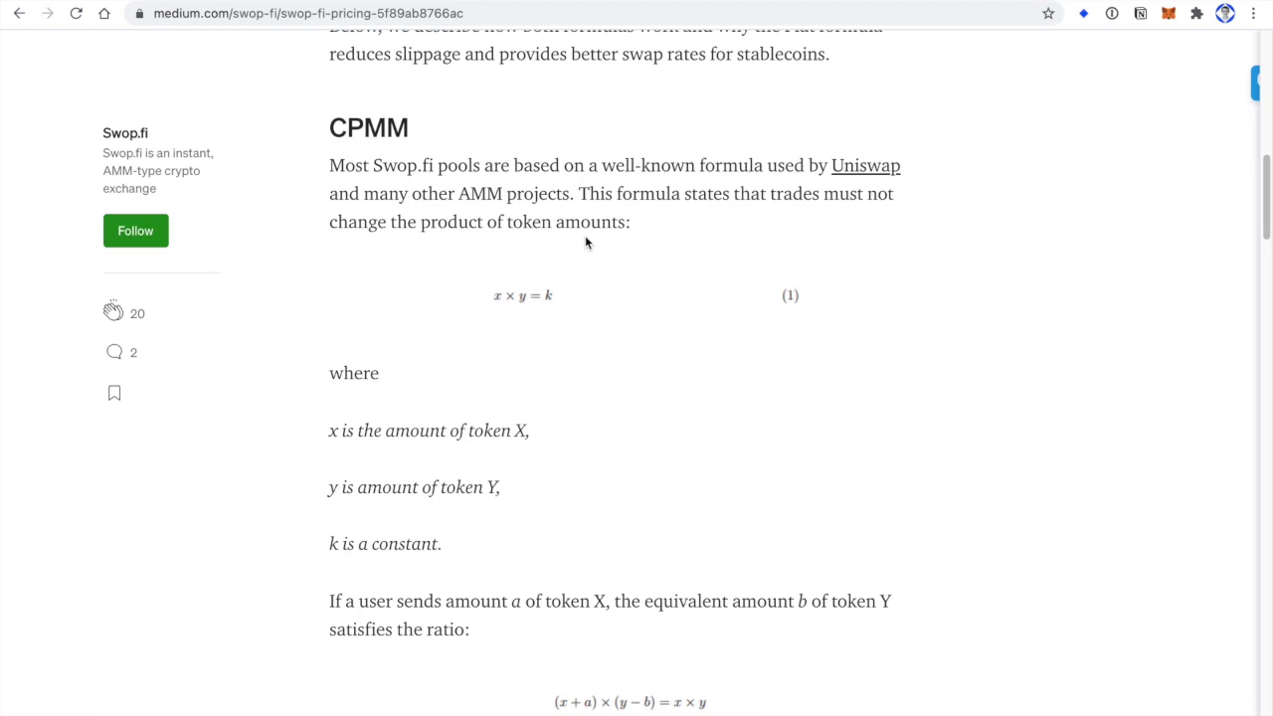
{"action": "scroll", "coordinate": [586, 241], "scroll_direction": "down", "scroll_amount": 6}
{"action": "scroll", "coordinate": [585, 242], "scroll_direction": "down", "scroll_amount": 10}
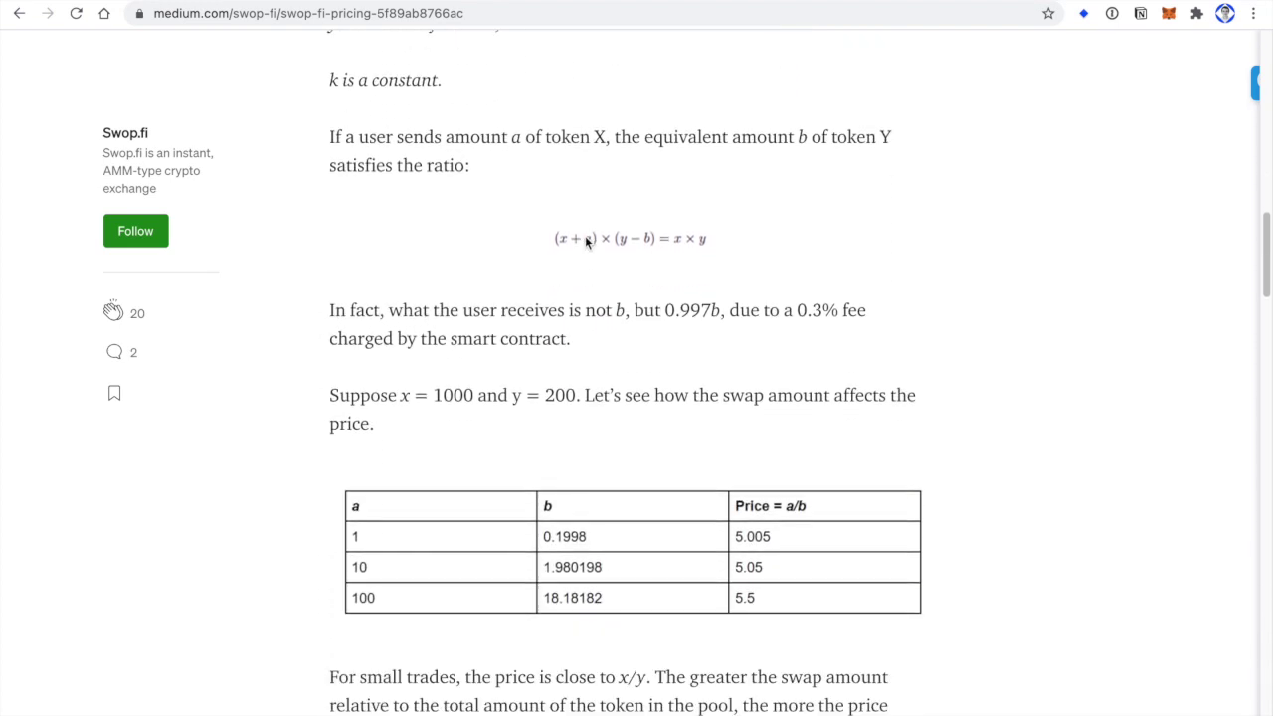
{"action": "scroll", "coordinate": [586, 239], "scroll_direction": "down", "scroll_amount": 2}
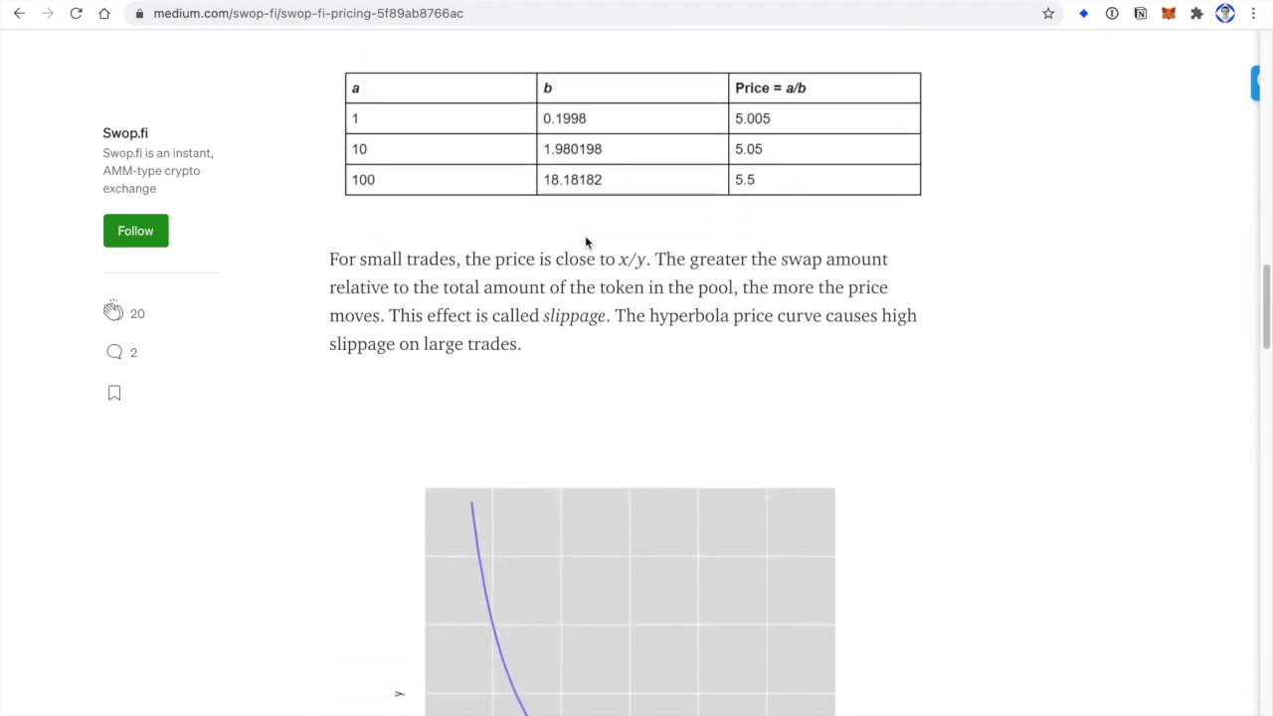
{"action": "scroll", "coordinate": [584, 239], "scroll_direction": "down", "scroll_amount": 4}
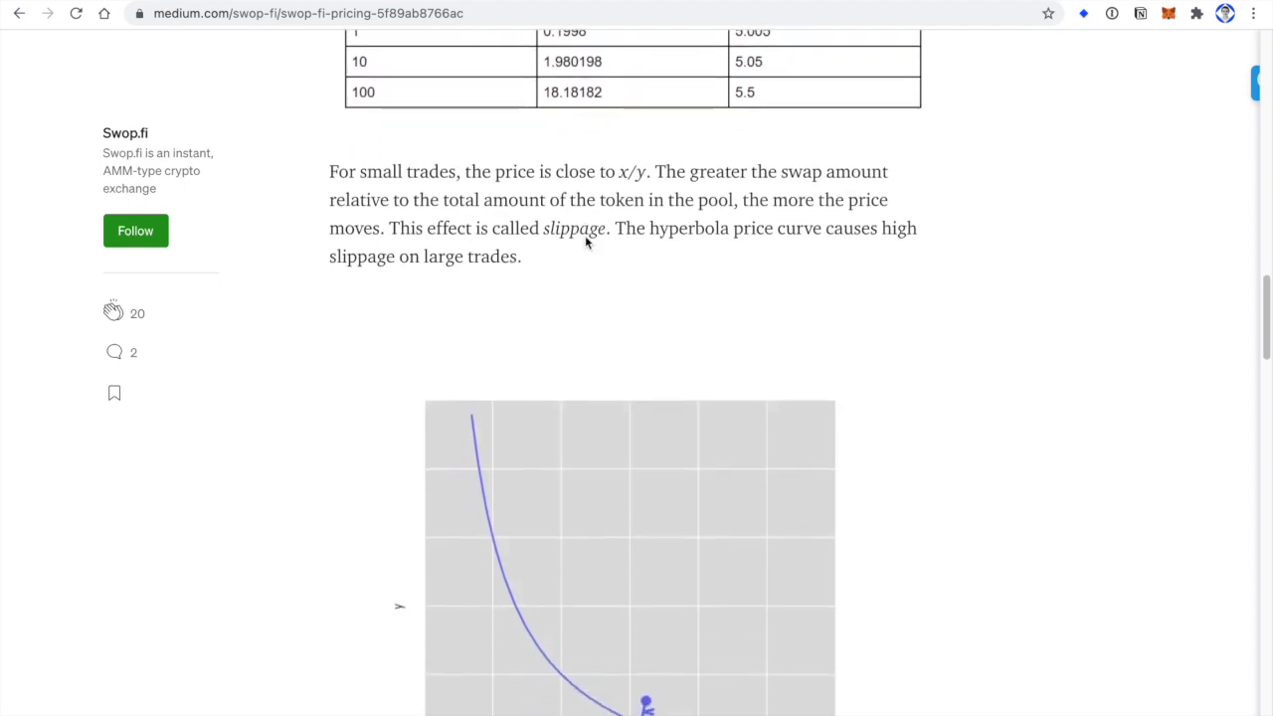
{"action": "scroll", "coordinate": [587, 229], "scroll_direction": "up", "scroll_amount": 8}
{"action": "scroll", "coordinate": [590, 216], "scroll_direction": "up", "scroll_amount": 10}
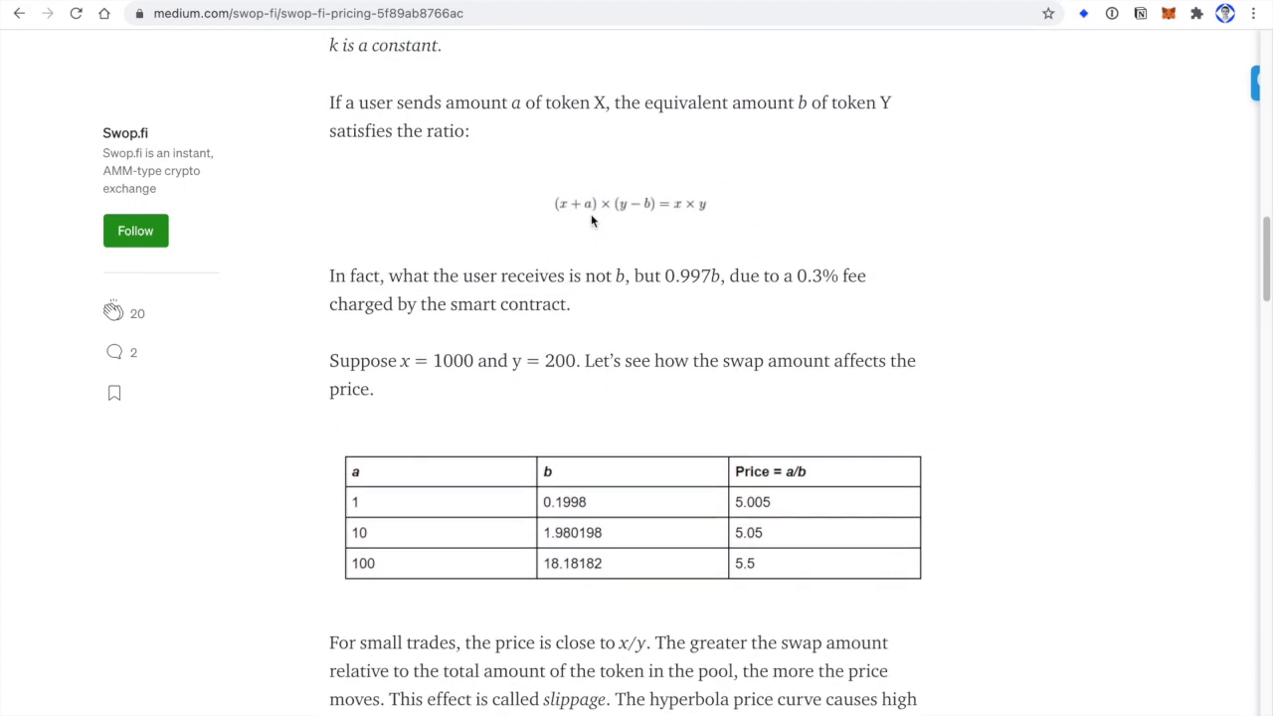
{"action": "scroll", "coordinate": [590, 221], "scroll_direction": "down", "scroll_amount": 12}
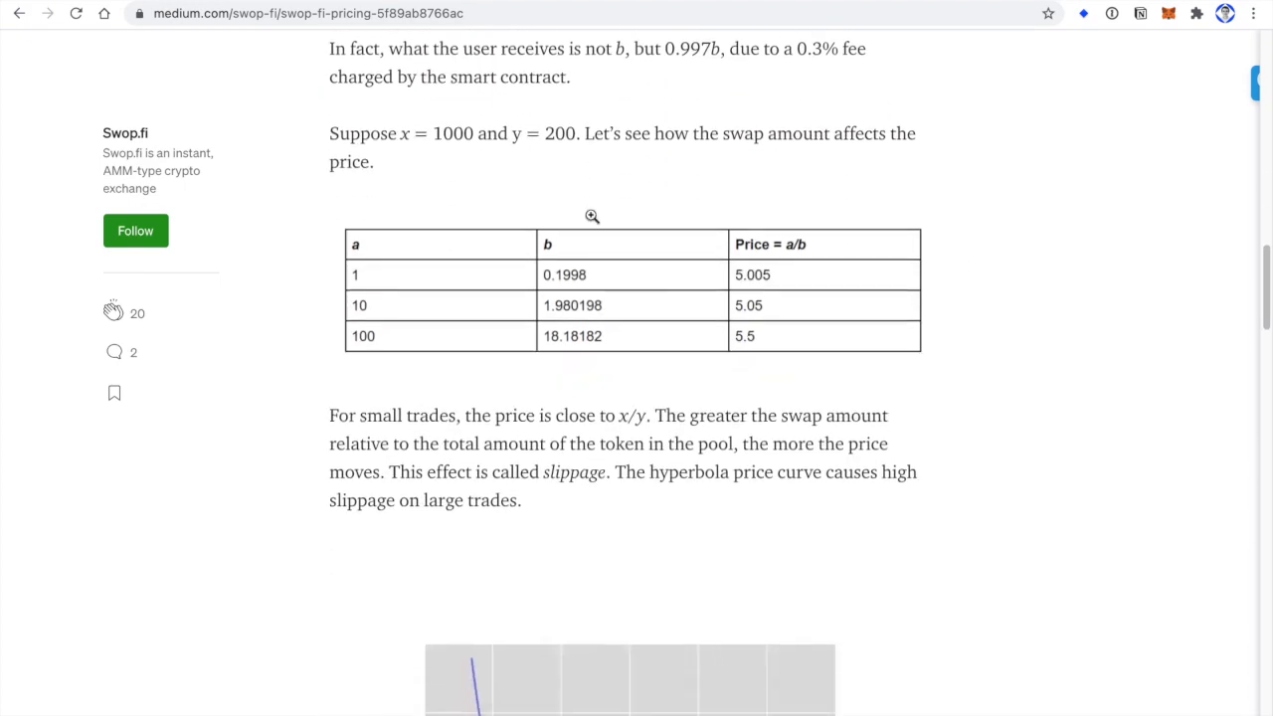
{"action": "scroll", "coordinate": [590, 220], "scroll_direction": "down", "scroll_amount": 4}
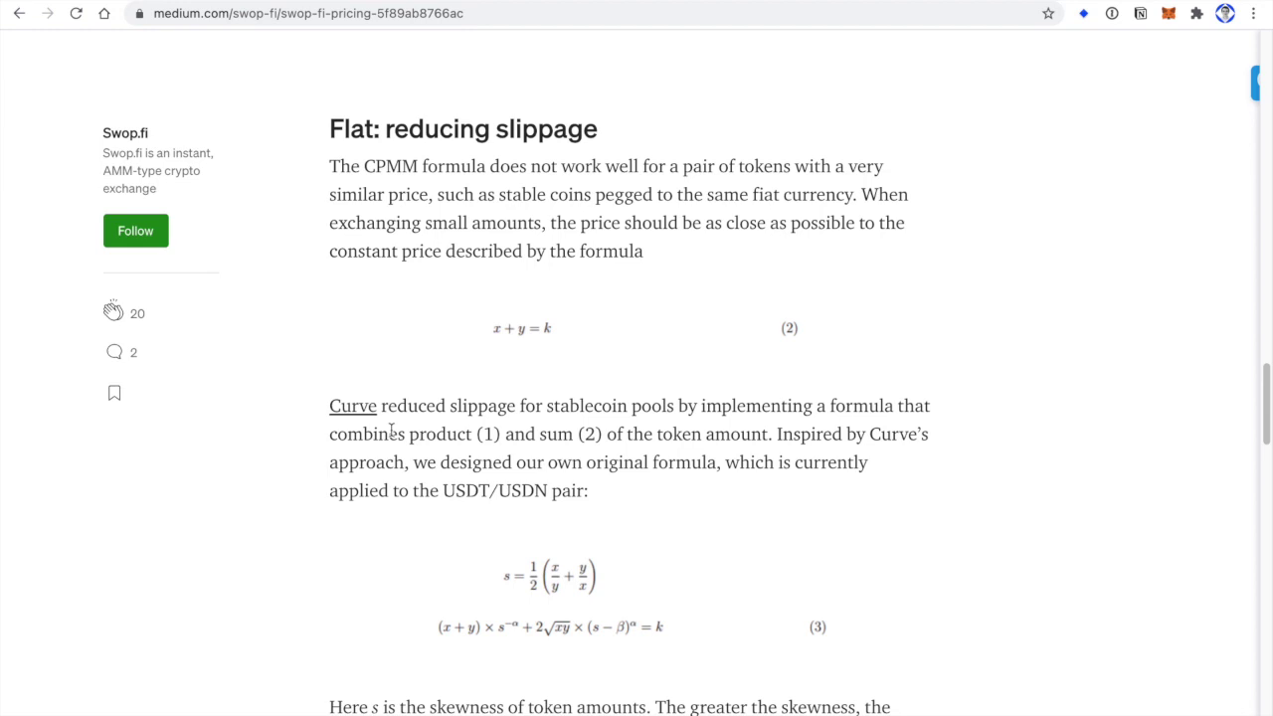
{"action": "scroll", "coordinate": [537, 466], "scroll_direction": "down", "scroll_amount": 1}
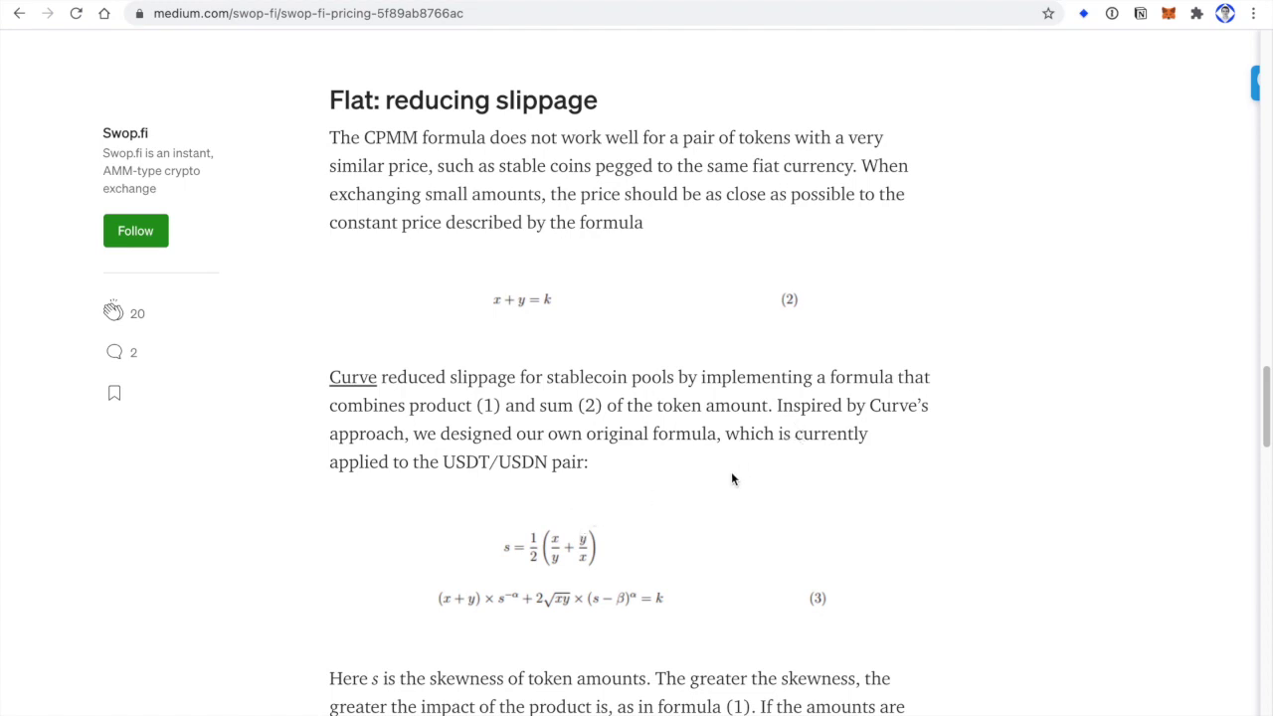
{"action": "scroll", "coordinate": [732, 473], "scroll_direction": "down", "scroll_amount": 1}
{"action": "scroll", "coordinate": [636, 477], "scroll_direction": "down", "scroll_amount": 2}
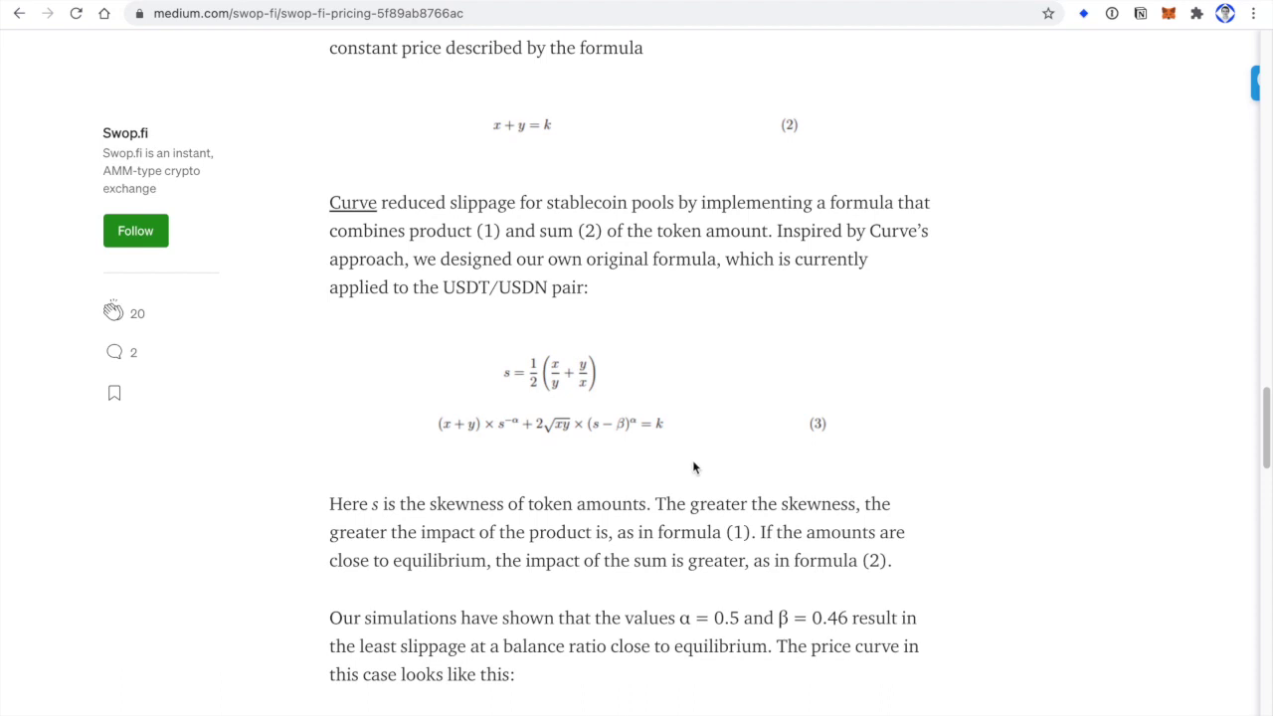
{"action": "scroll", "coordinate": [736, 440], "scroll_direction": "down", "scroll_amount": 1}
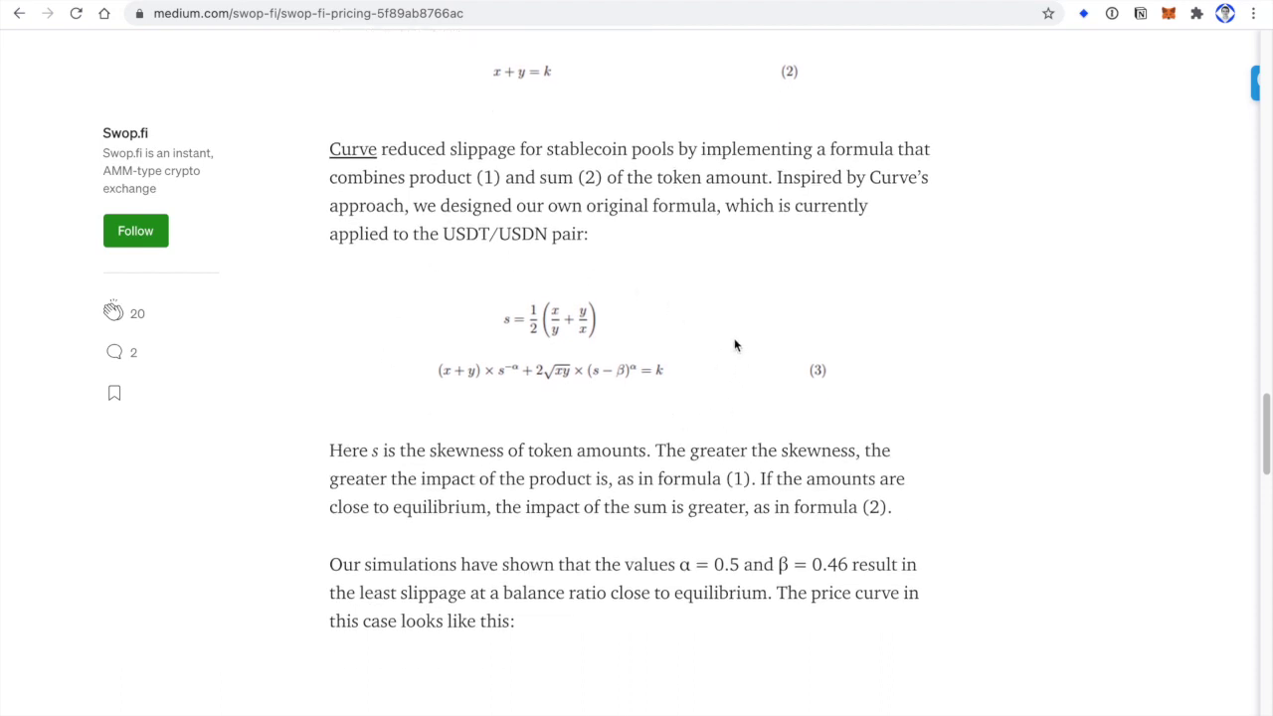
{"action": "scroll", "coordinate": [734, 345], "scroll_direction": "down", "scroll_amount": 5}
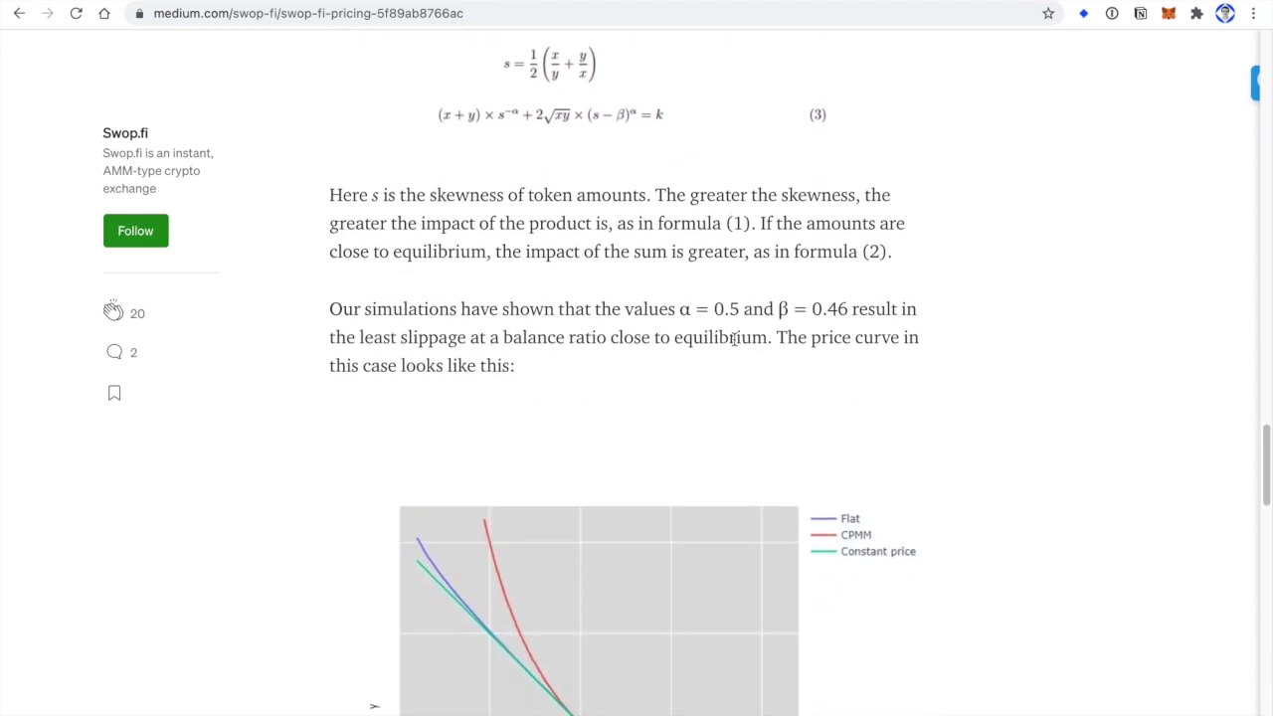
{"action": "scroll", "coordinate": [798, 369], "scroll_direction": "down", "scroll_amount": 2}
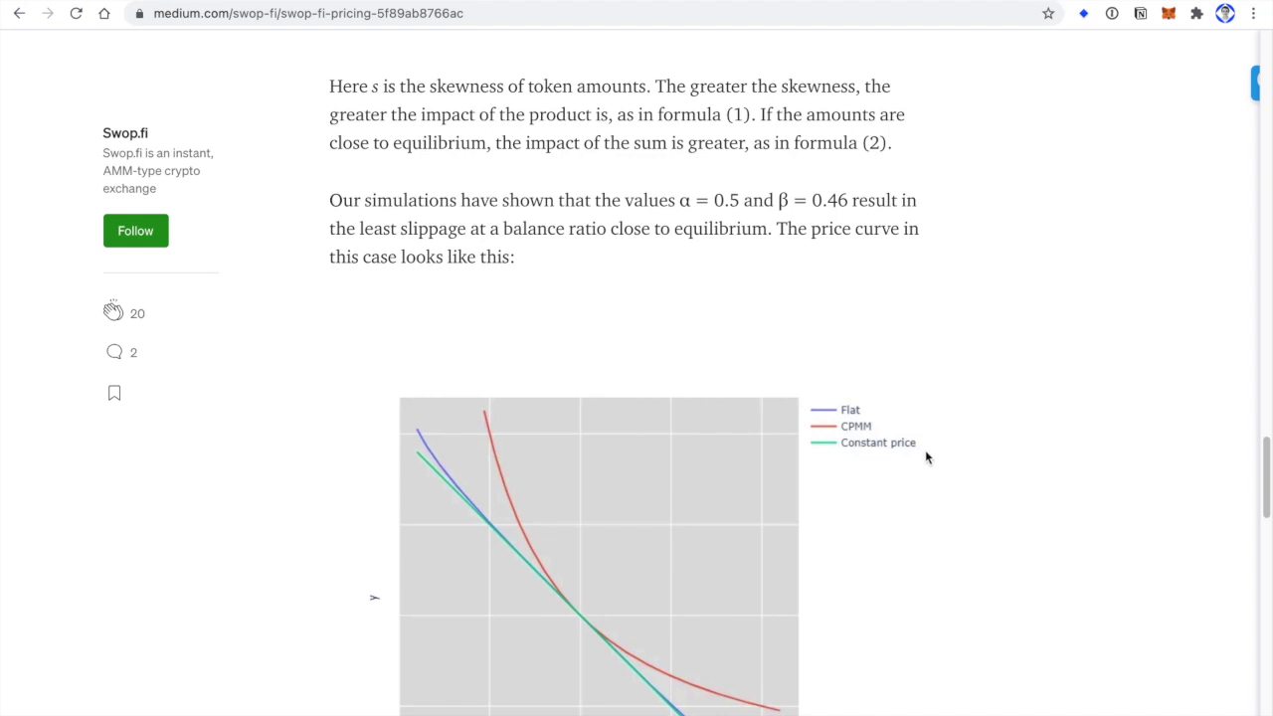
{"action": "scroll", "coordinate": [925, 453], "scroll_direction": "down", "scroll_amount": 3}
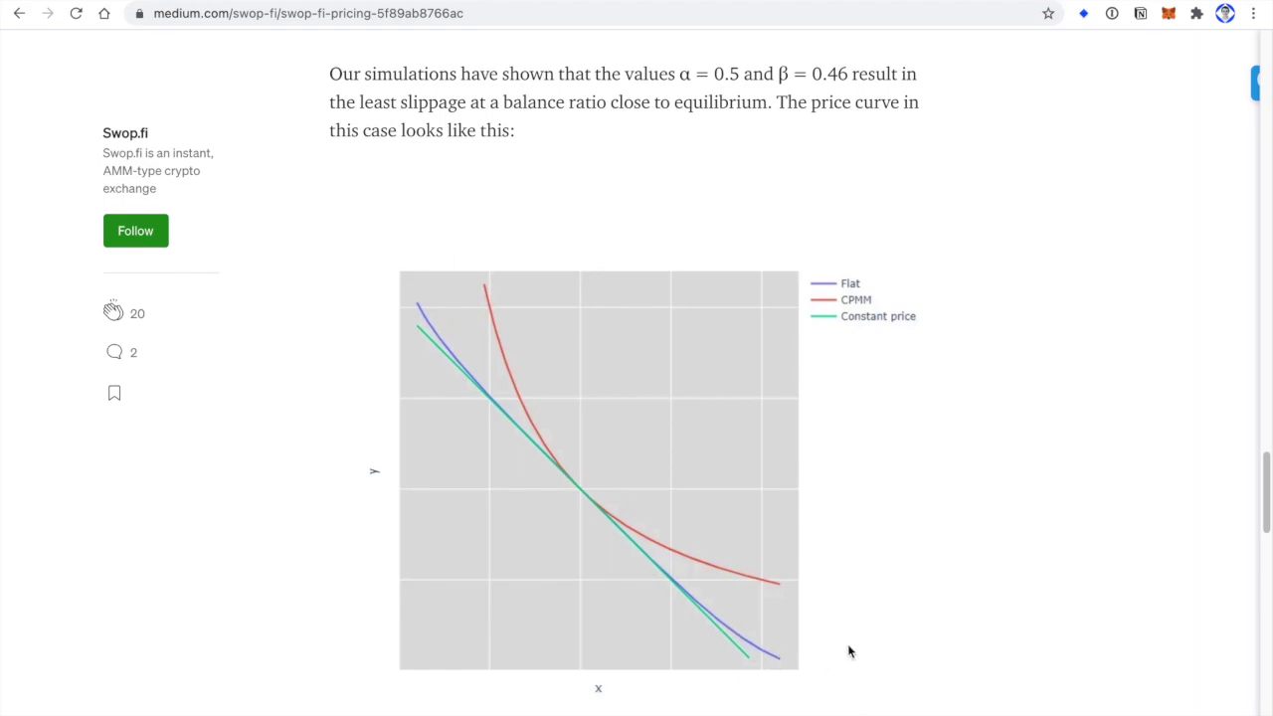
{"action": "scroll", "coordinate": [889, 463], "scroll_direction": "down", "scroll_amount": 4}
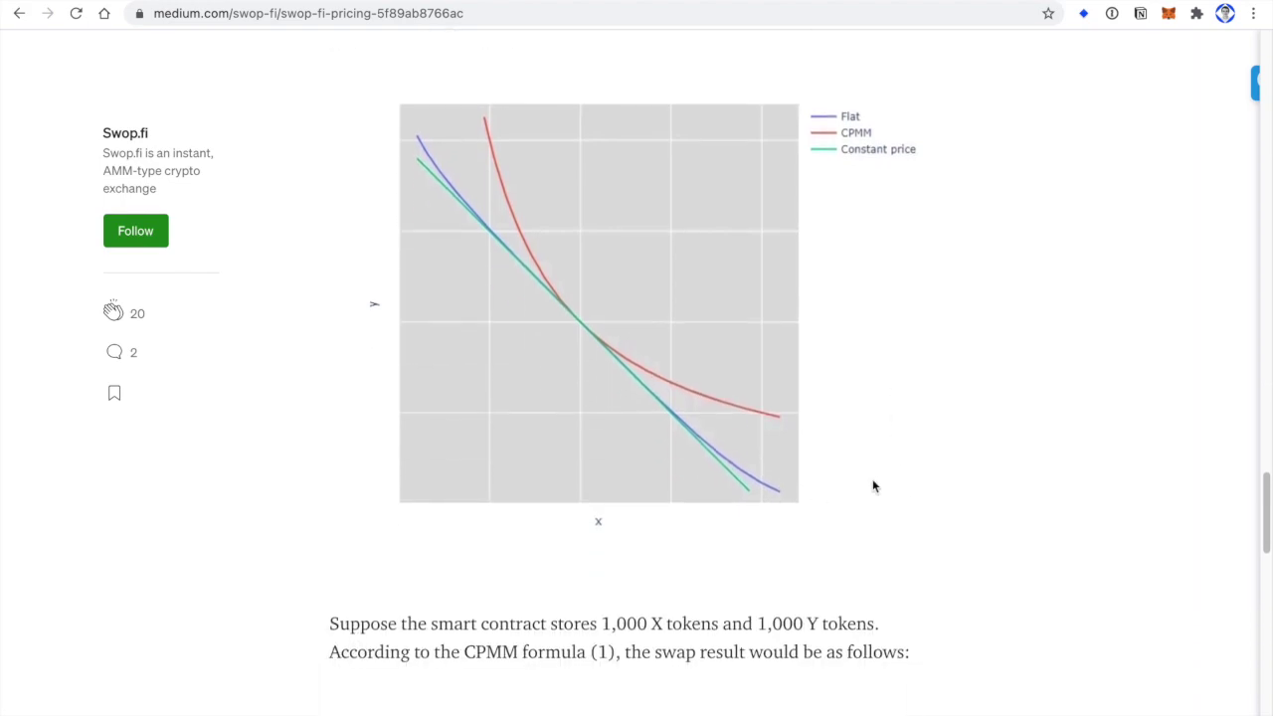
{"action": "scroll", "coordinate": [873, 486], "scroll_direction": "down", "scroll_amount": 7}
{"action": "scroll", "coordinate": [501, 287], "scroll_direction": "up", "scroll_amount": 14}
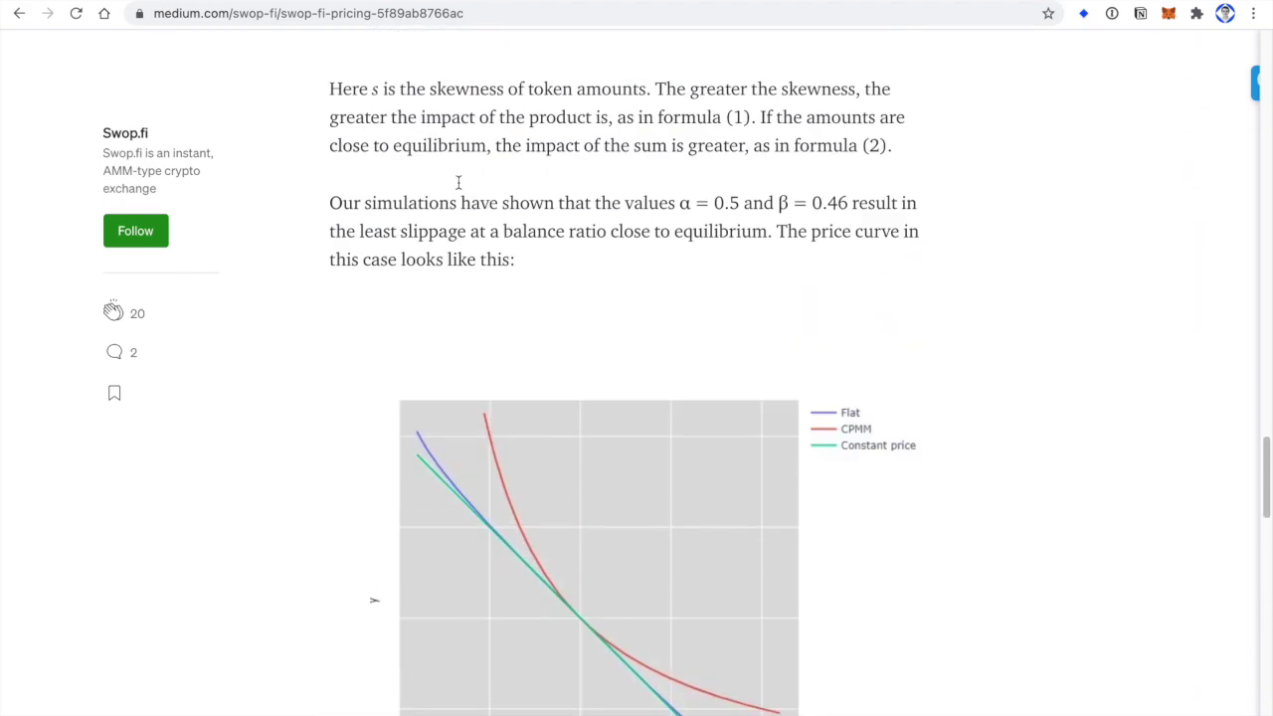
{"action": "scroll", "coordinate": [463, 194], "scroll_direction": "up", "scroll_amount": 20}
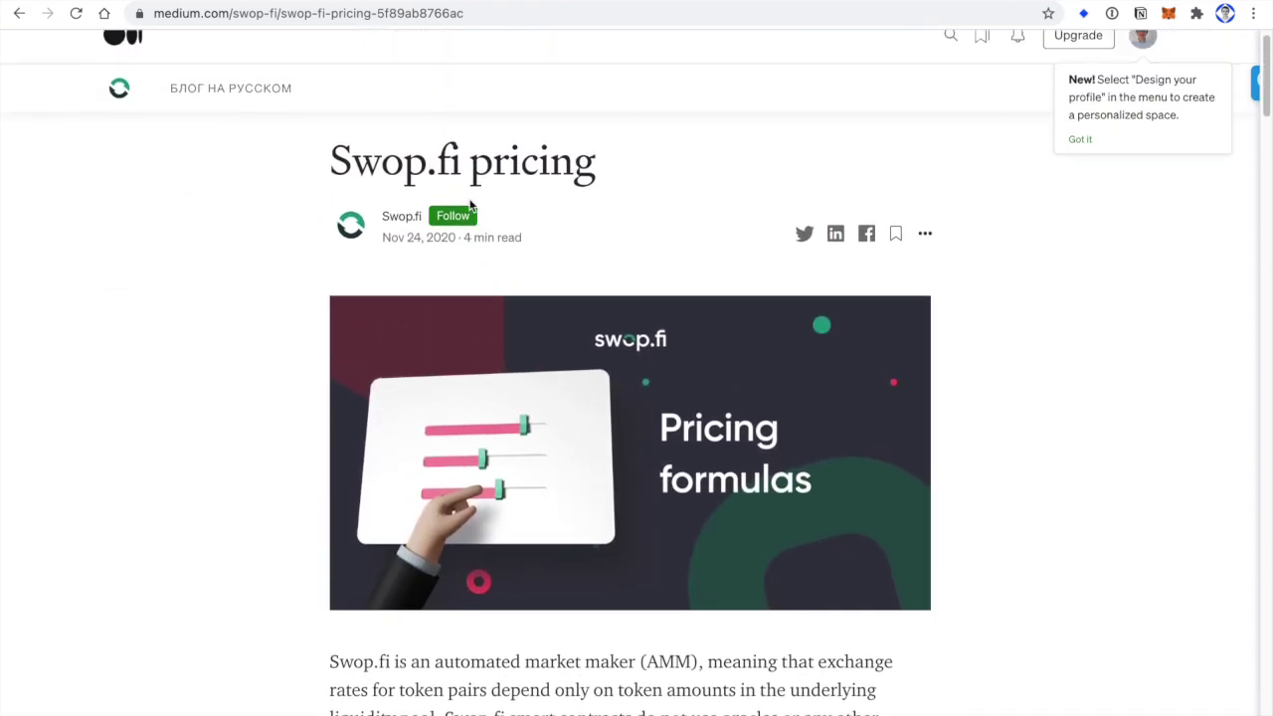
{"action": "scroll", "coordinate": [472, 206], "scroll_direction": "up", "scroll_amount": 1}
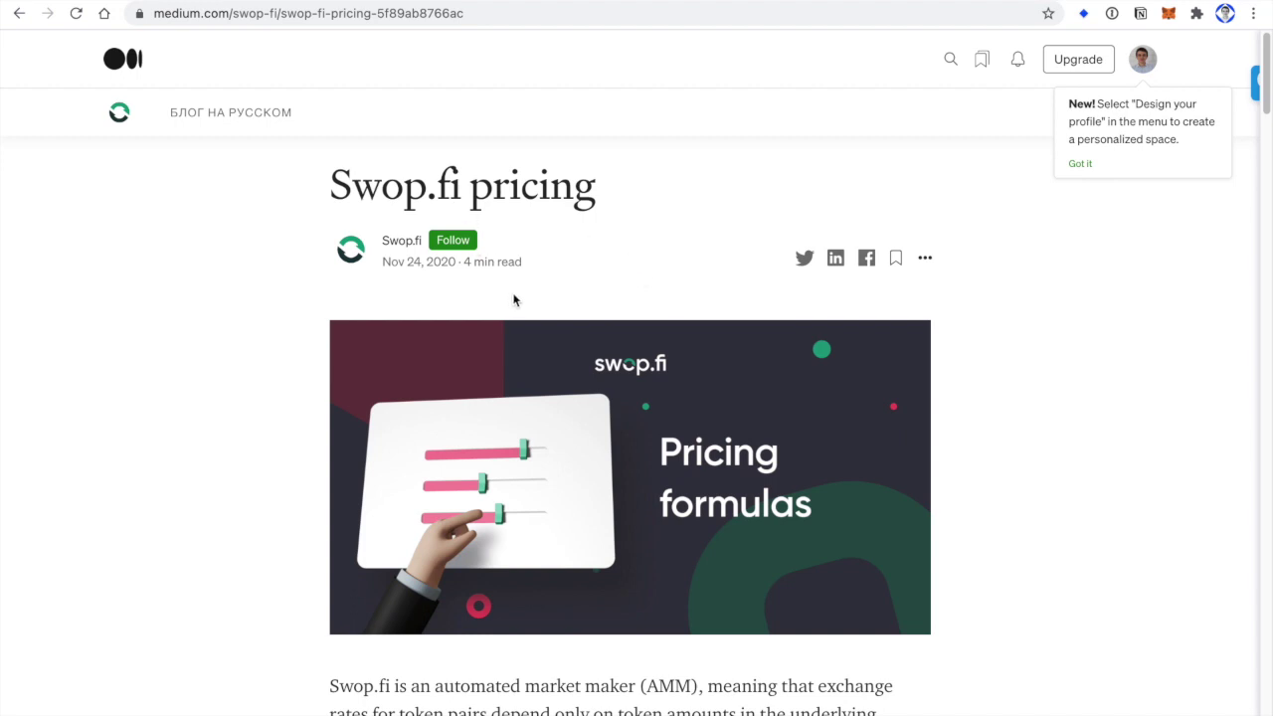
{"action": "left_click", "coordinate": [112, 2]}
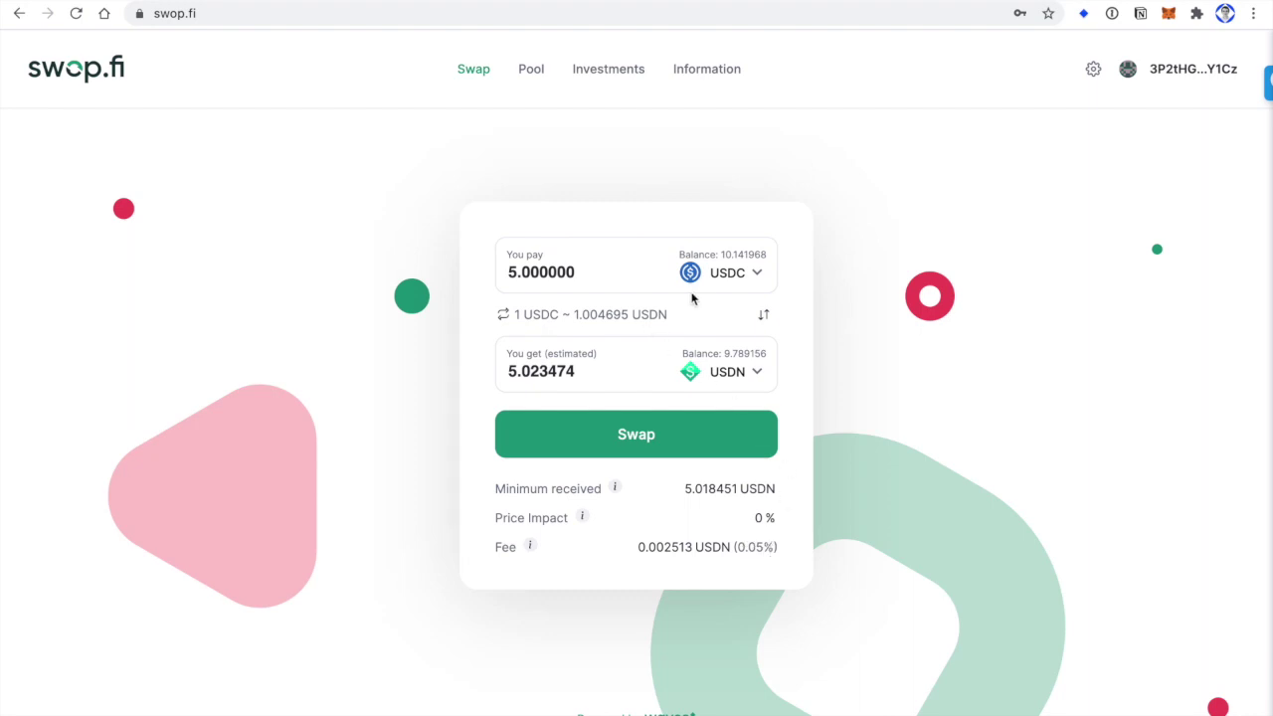
Change the You pay token to WAVES and then back to USDC.
{"action": "left_click", "coordinate": [721, 274]}
{"action": "left_click", "coordinate": [596, 356]}
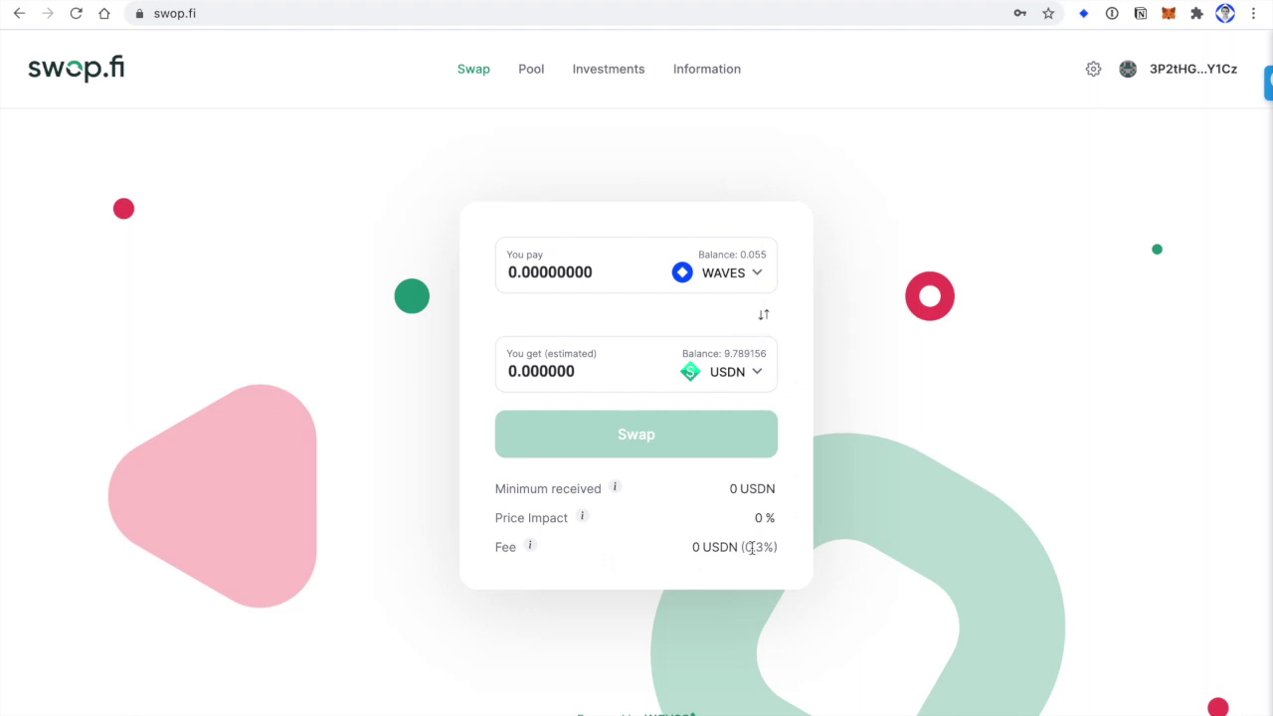
{"action": "left_click", "coordinate": [741, 274]}
{"action": "scroll", "coordinate": [676, 492], "scroll_direction": "down", "scroll_amount": 3}
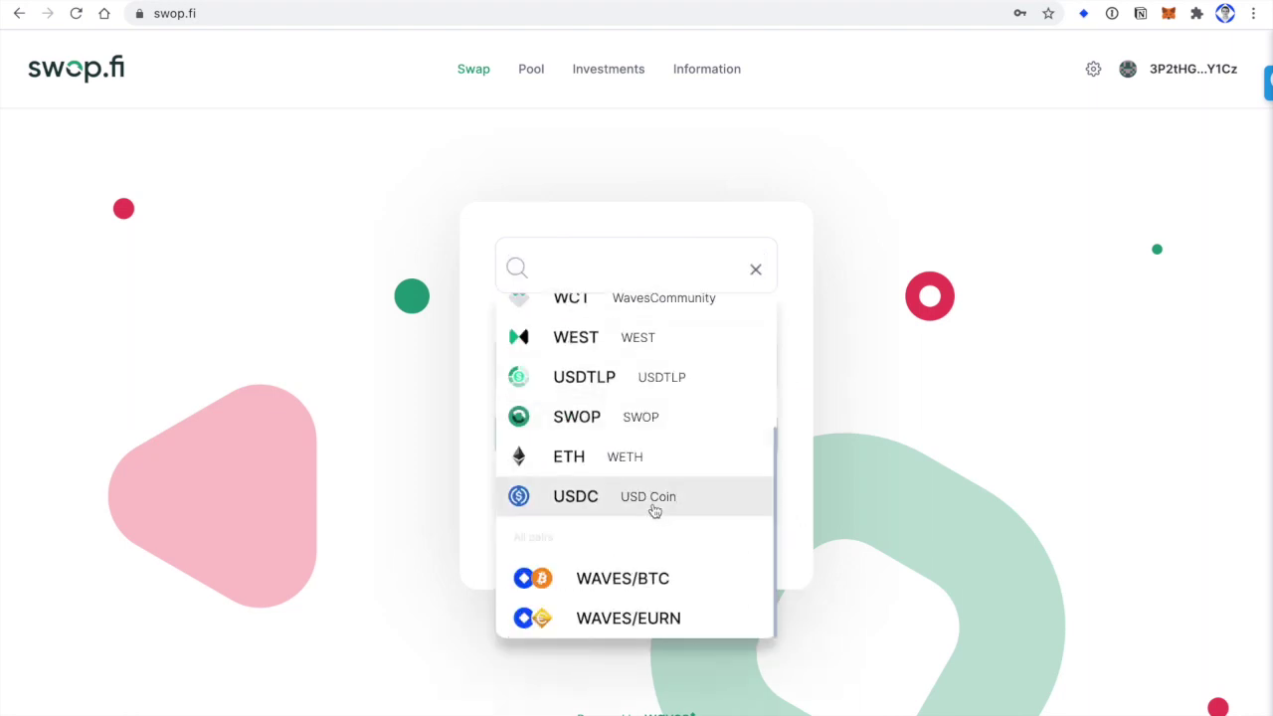
{"action": "left_click", "coordinate": [624, 494]}
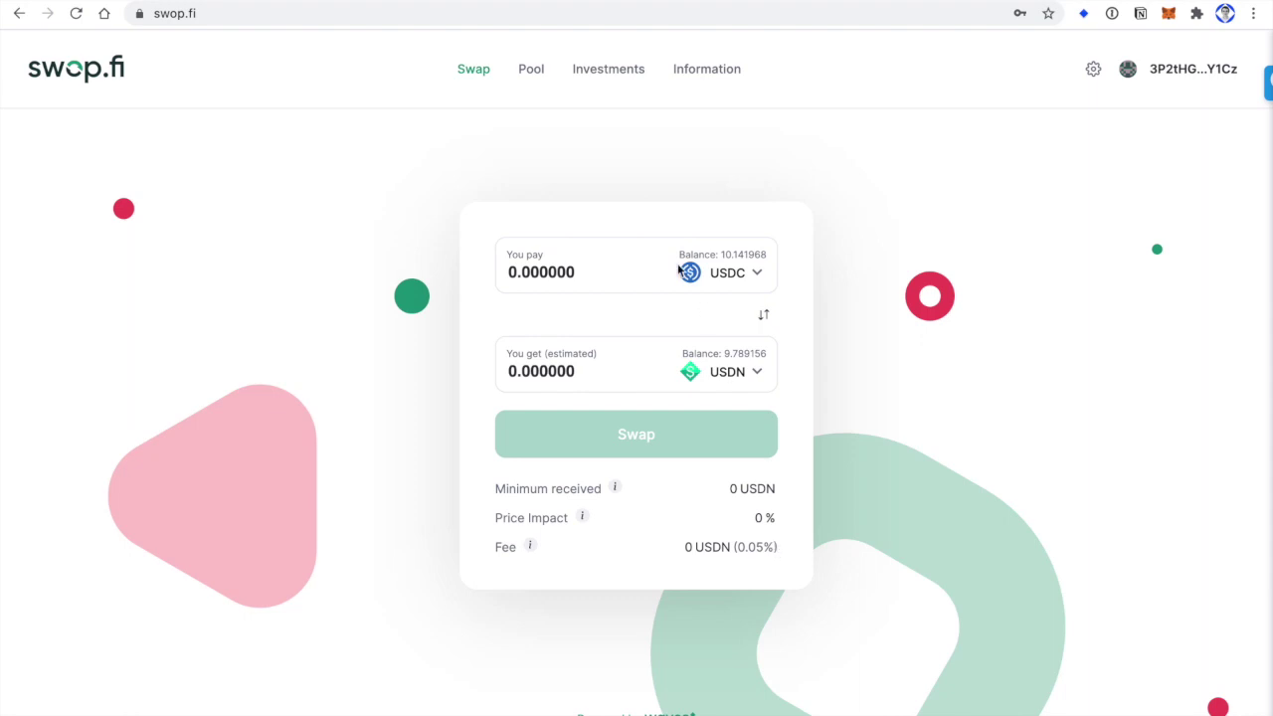
{"action": "left_click", "coordinate": [681, 74]}
Open Pools Information and scroll to the pools table showing USDC-USDN at 84.34% APY.
{"action": "left_click", "coordinate": [670, 256]}
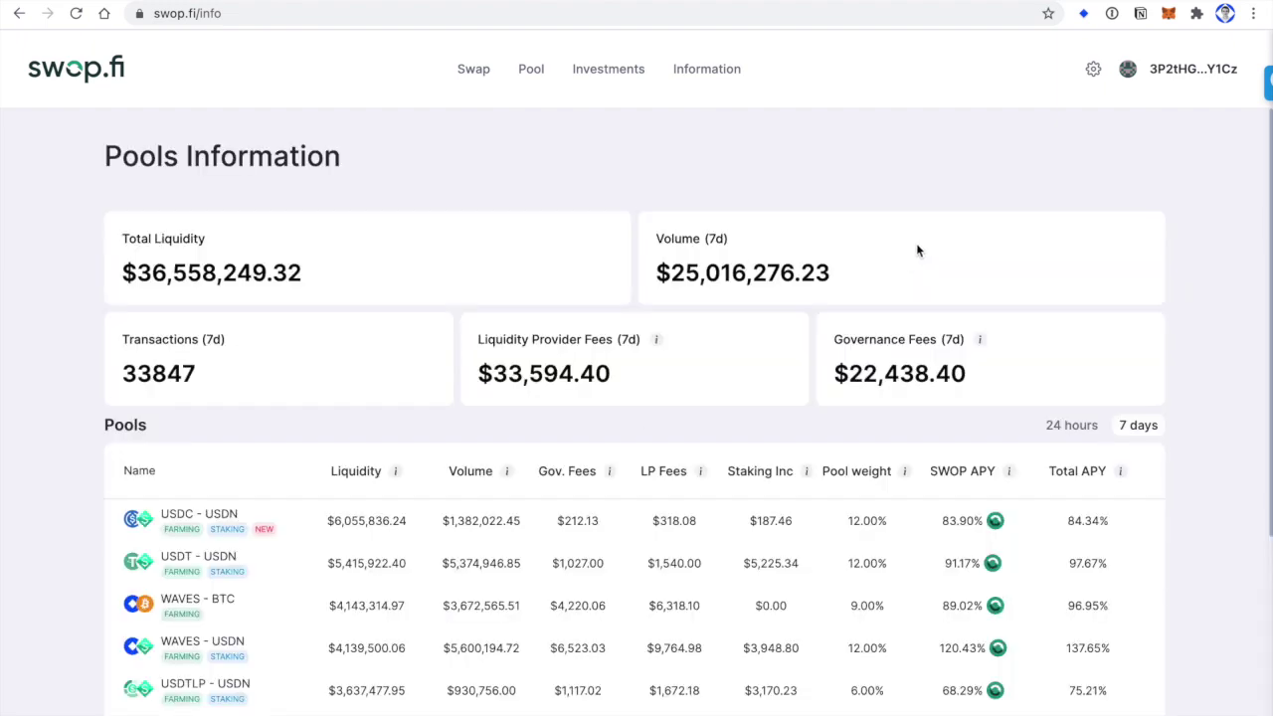
{"action": "scroll", "coordinate": [923, 267], "scroll_direction": "down", "scroll_amount": 3}
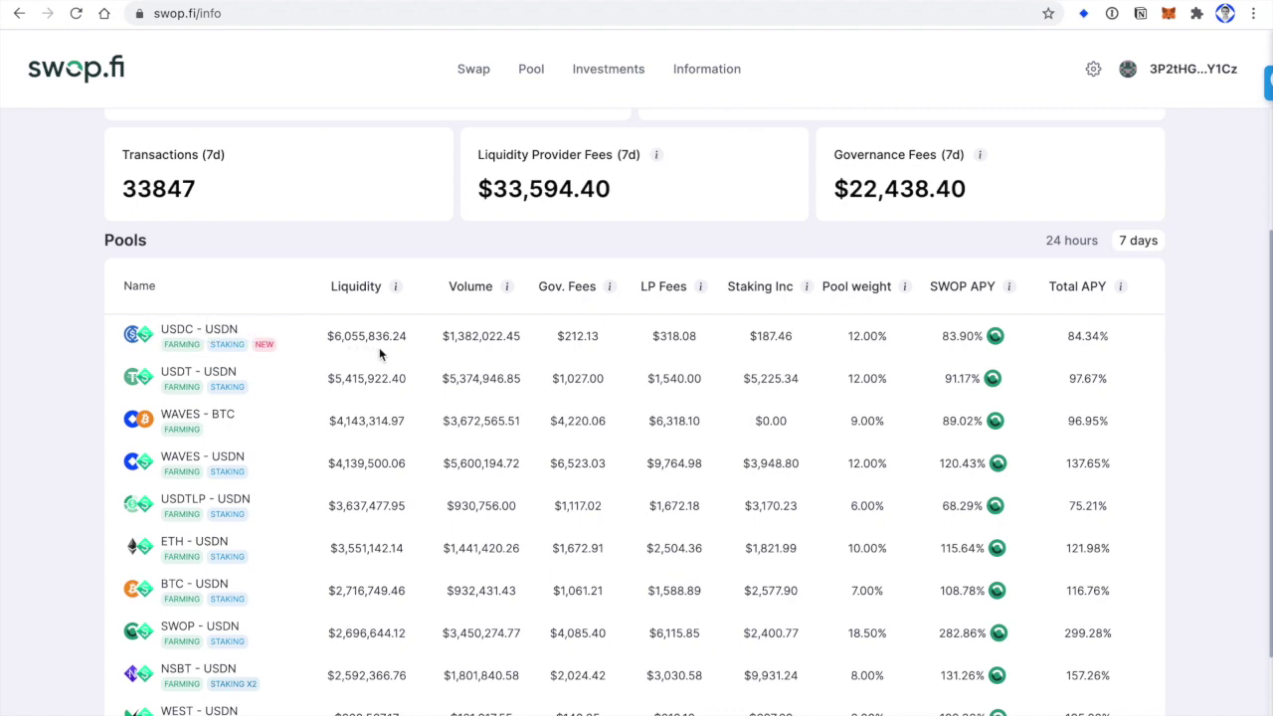
{"action": "scroll", "coordinate": [379, 347], "scroll_direction": "down", "scroll_amount": 1}
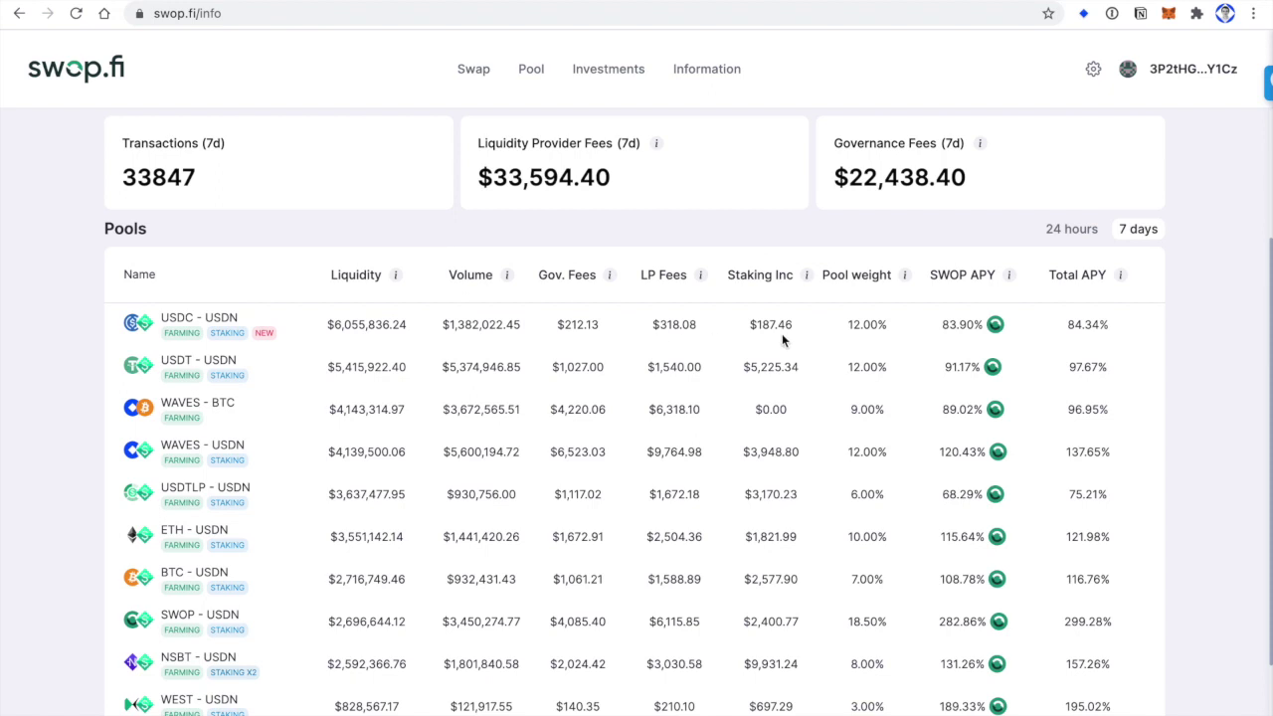
View the detailed stats for the USDC - USDN pair.
{"action": "left_click", "coordinate": [199, 324]}
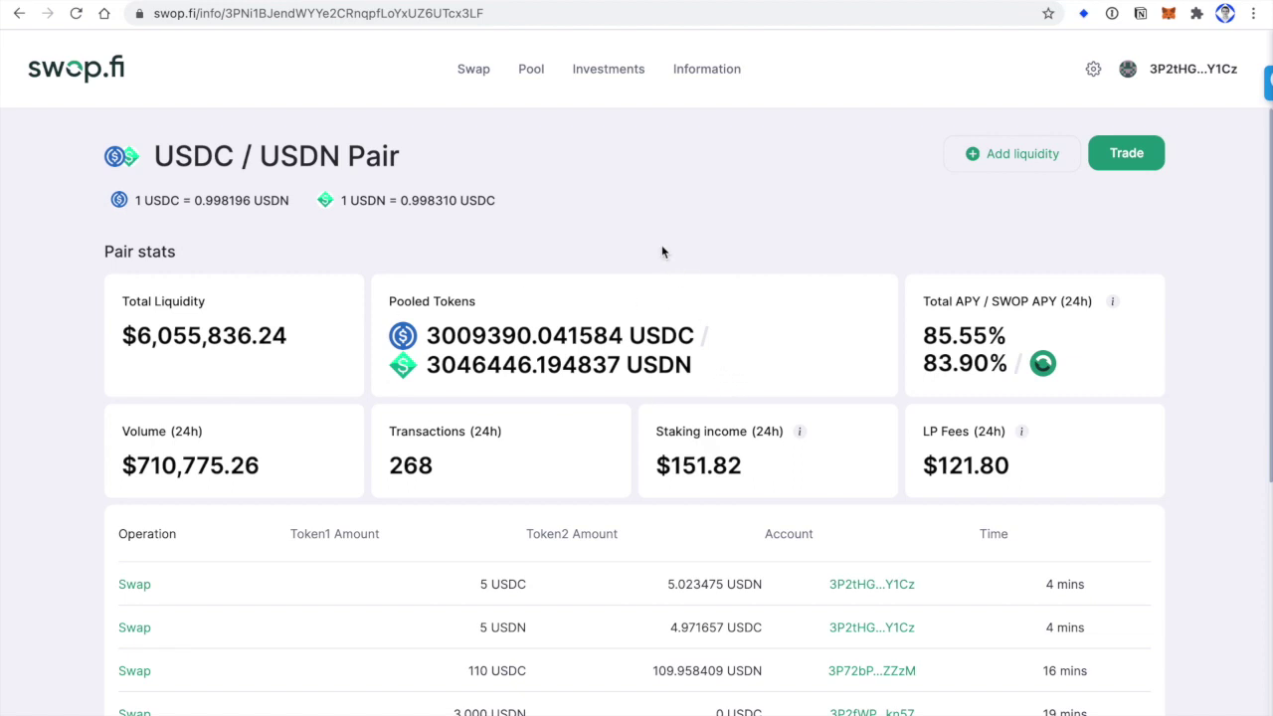
{"action": "scroll", "coordinate": [606, 267], "scroll_direction": "down", "scroll_amount": 2}
{"action": "scroll", "coordinate": [609, 263], "scroll_direction": "up", "scroll_amount": 2}
Select USDC/USDN on the Pool page, showing zero pooled tokens and 0.00% share.
{"action": "left_click", "coordinate": [531, 76]}
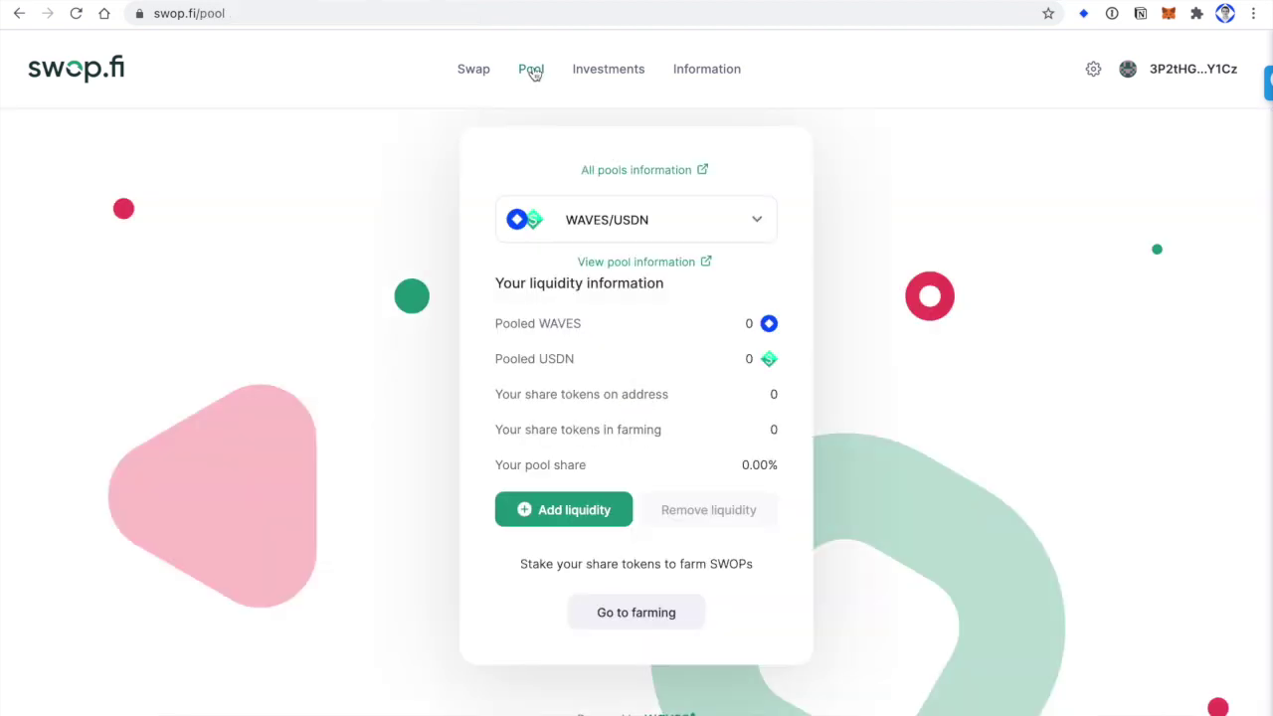
{"action": "left_click", "coordinate": [681, 224]}
{"action": "scroll", "coordinate": [627, 497], "scroll_direction": "down", "scroll_amount": 1}
{"action": "scroll", "coordinate": [626, 500], "scroll_direction": "down", "scroll_amount": 1}
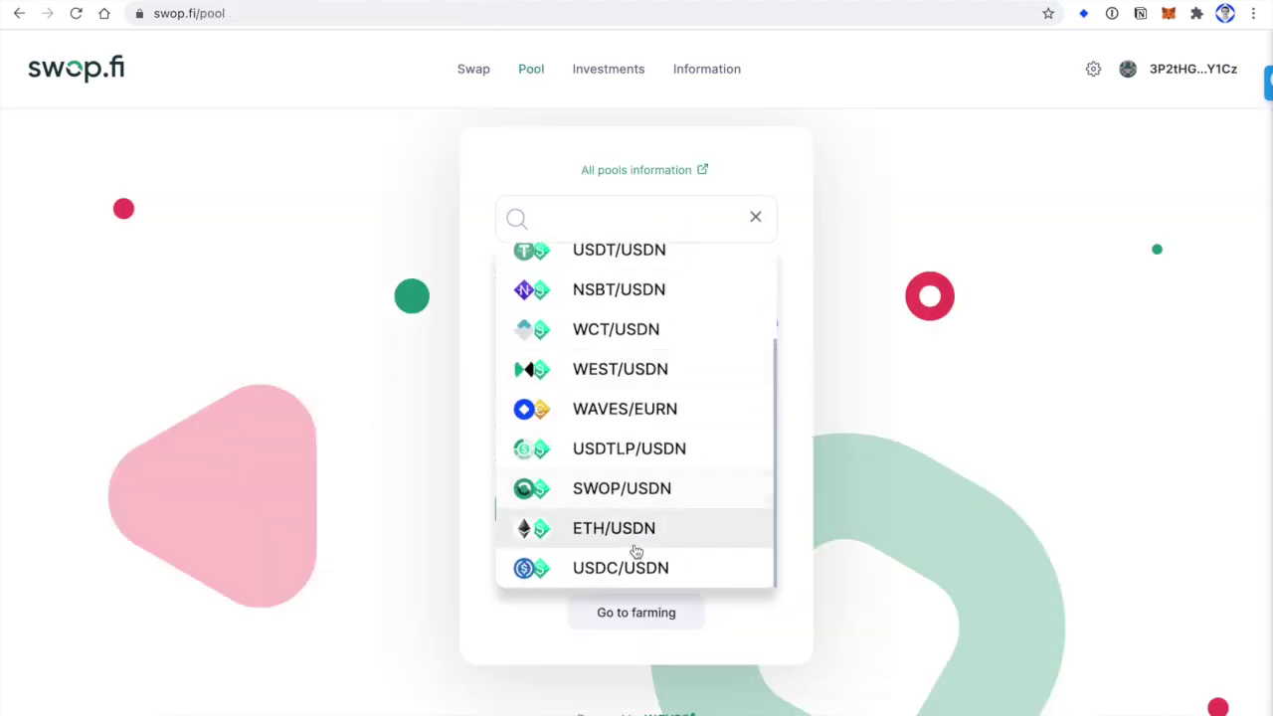
{"action": "left_click", "coordinate": [649, 565]}
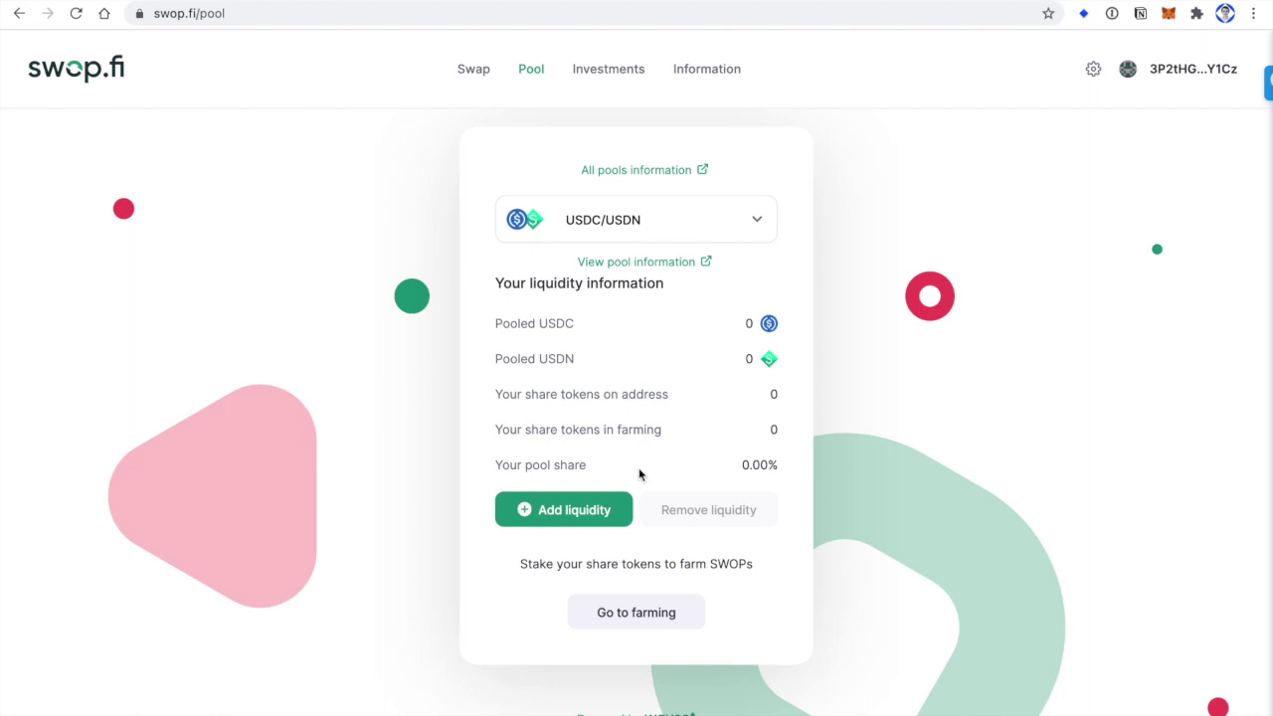
Start adding liquidity with 'Pool only one token' ticked and USDN as the deposited token.
{"action": "left_click", "coordinate": [580, 511]}
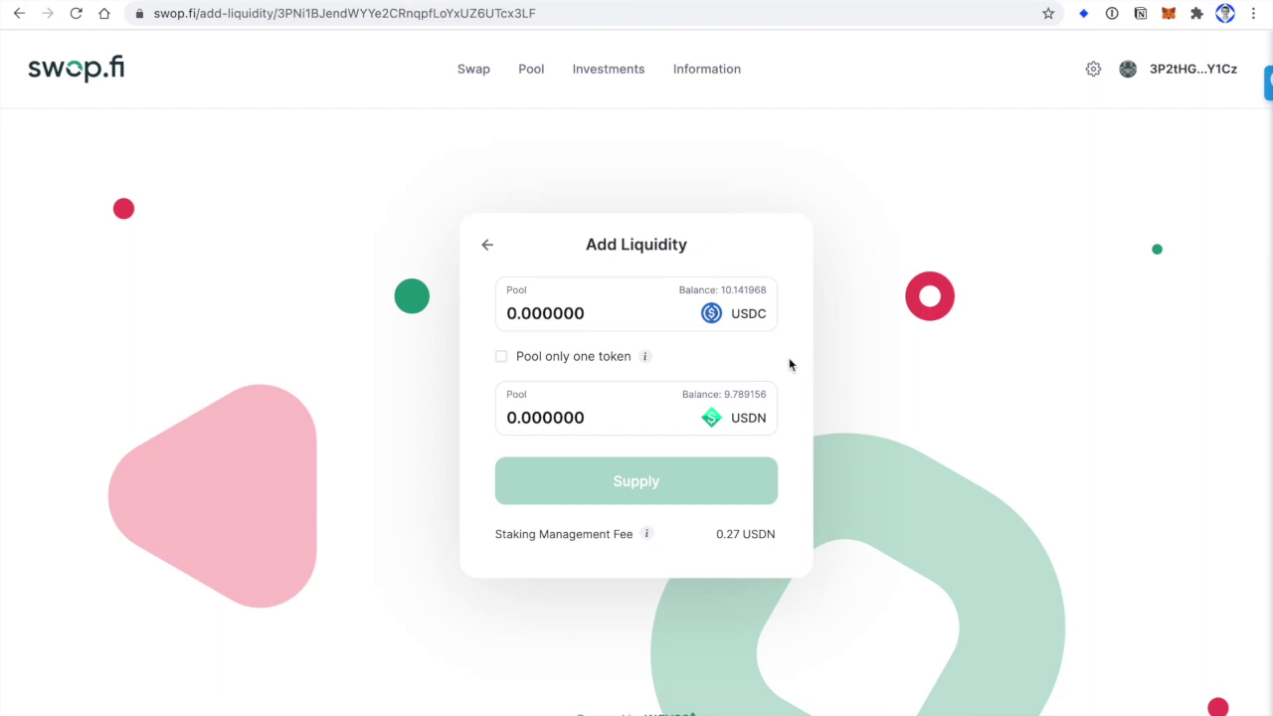
{"action": "left_click", "coordinate": [502, 360]}
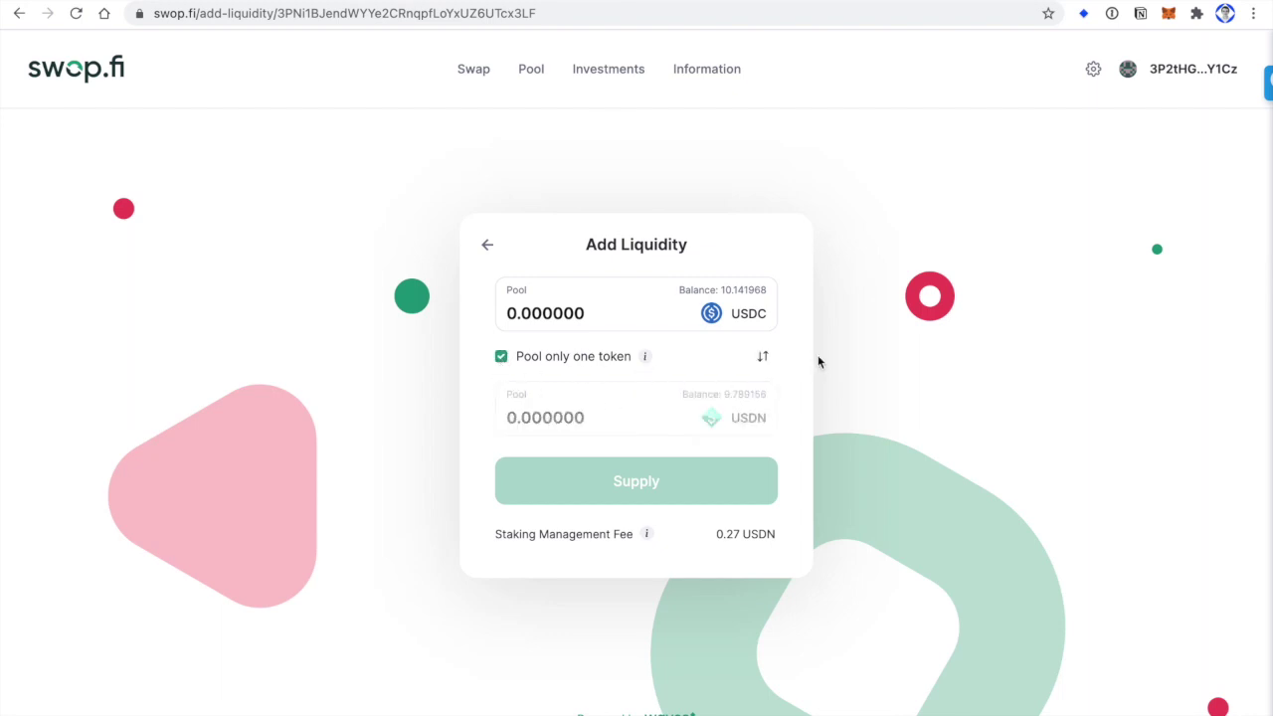
{"action": "left_click", "coordinate": [765, 358]}
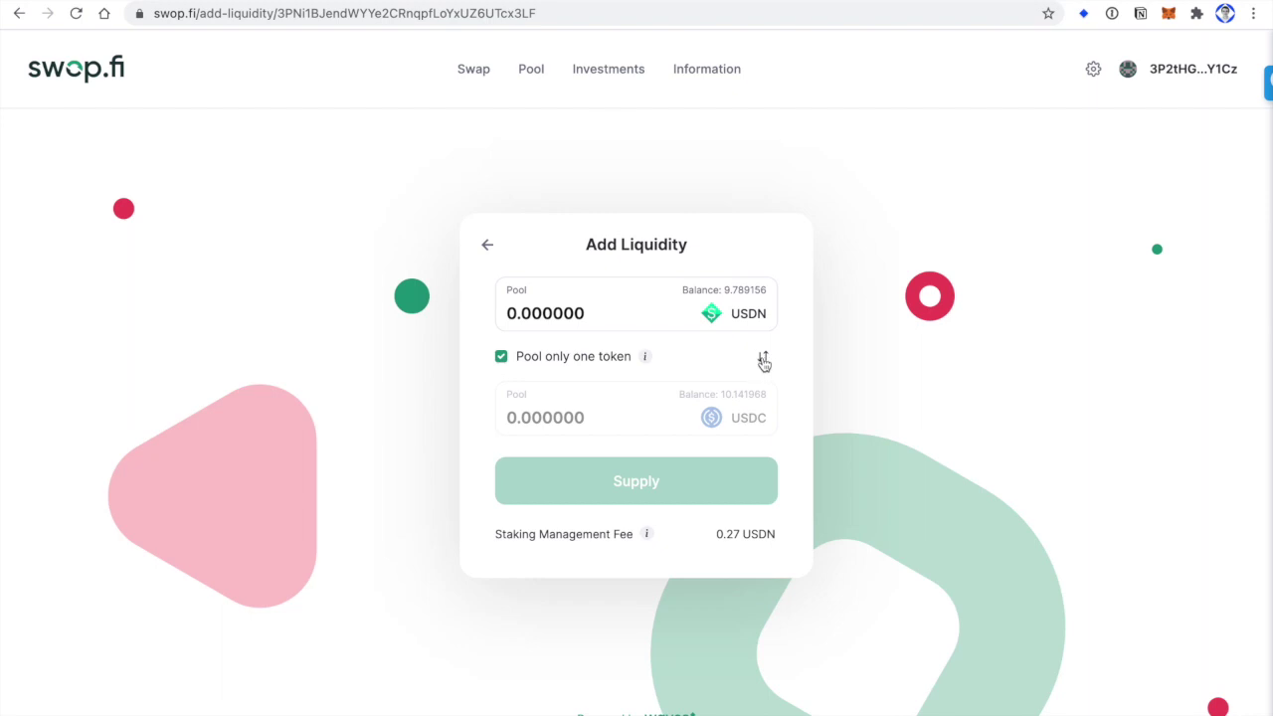
{"action": "left_click", "coordinate": [763, 359]}
{"action": "left_click", "coordinate": [766, 357]}
{"action": "left_click", "coordinate": [766, 356]}
{"action": "left_click", "coordinate": [765, 356]}
Enter 10 USDN and return to depositing both tokens, pairing 9.611647 USDC.
{"action": "left_click_drag", "start_coordinate": [518, 314], "coordinate": [507, 314]}
{"action": "type", "text": "10"}
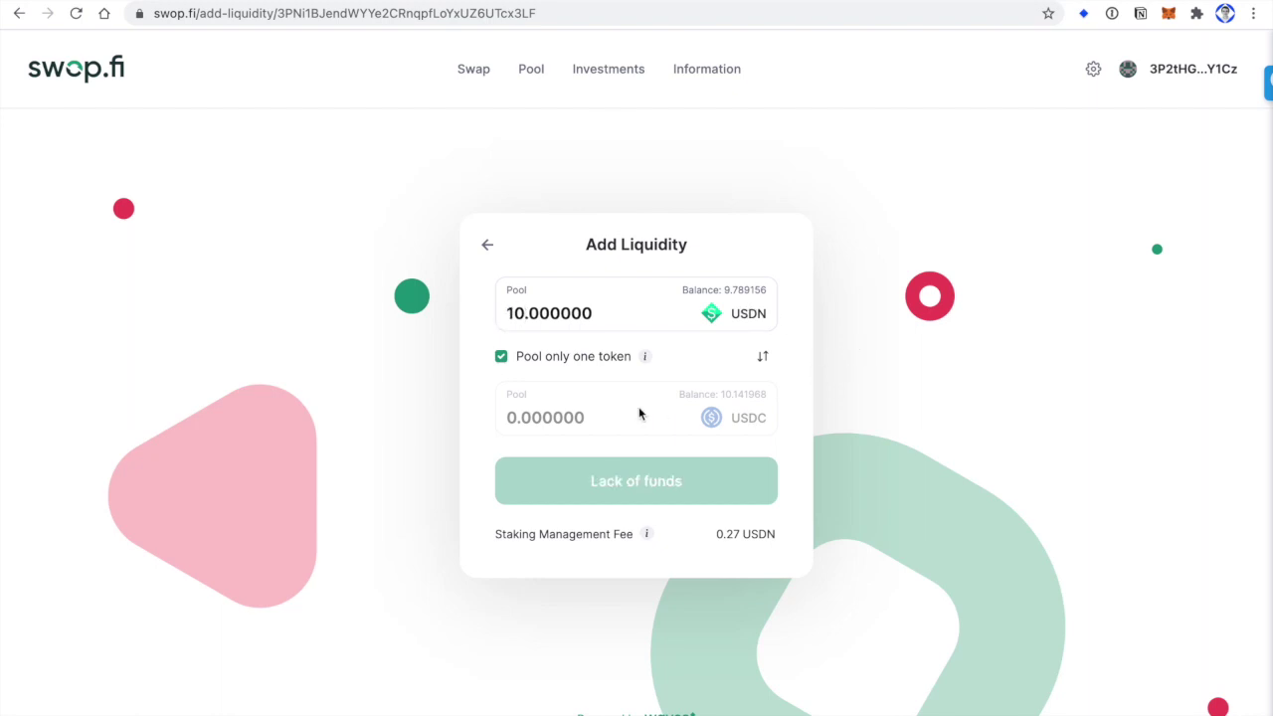
{"action": "left_click", "coordinate": [501, 356]}
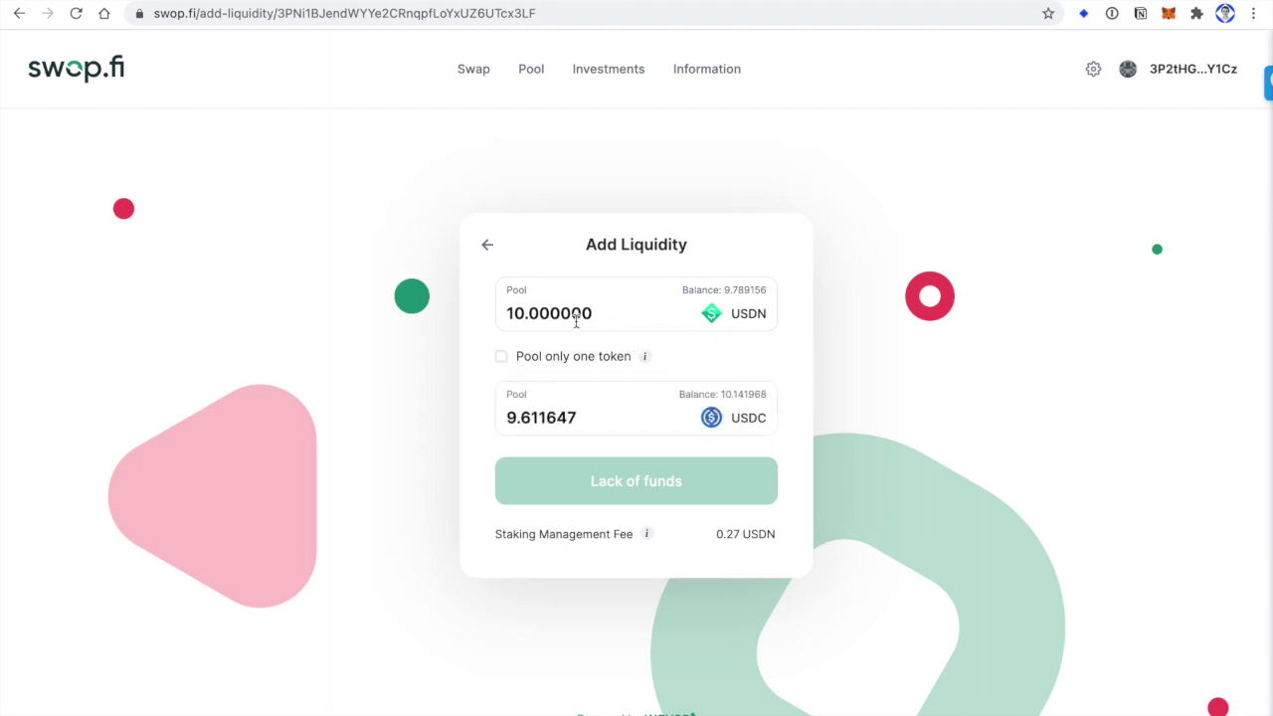
Replace the 10 USDN amount with 5, pairing it with 4.672466 USDC.
{"action": "double_click", "coordinate": [525, 314]}
{"action": "type", "text": "5"}
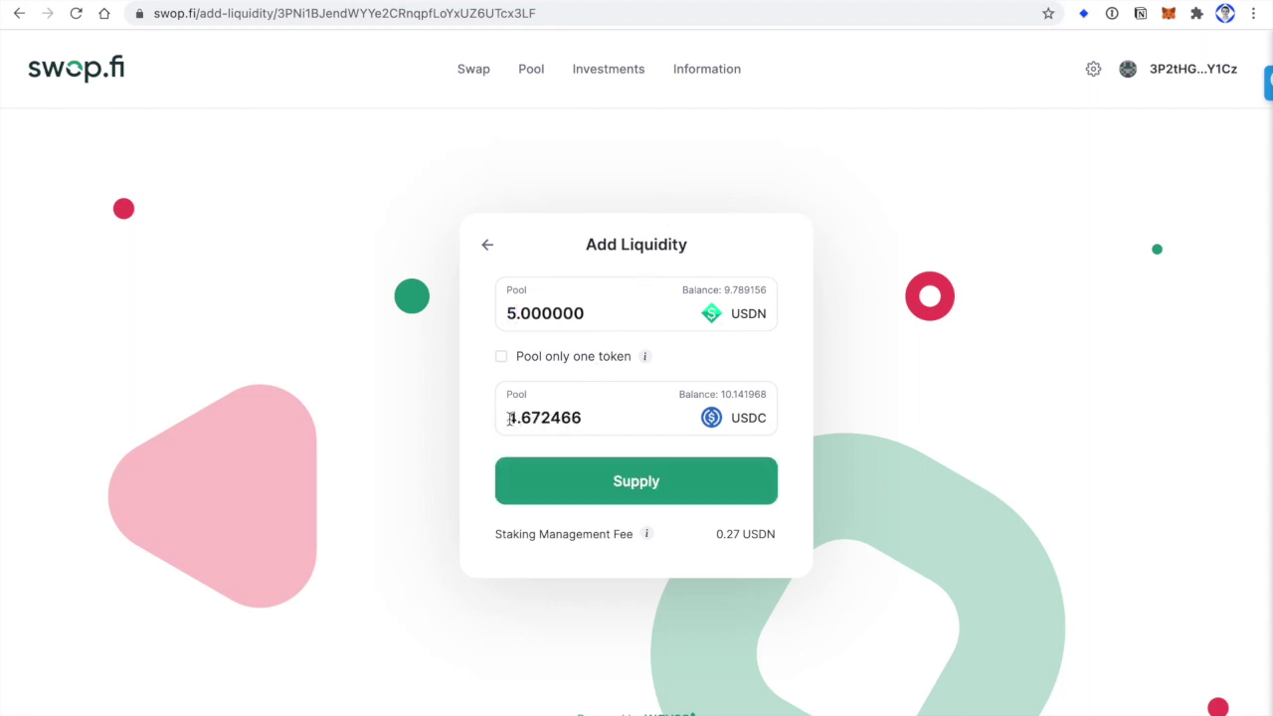
Supply the 5 USDN plus 4.672466 USDC deposit and log in to the Waves.Exchange wallet.
{"action": "left_click", "coordinate": [618, 477]}
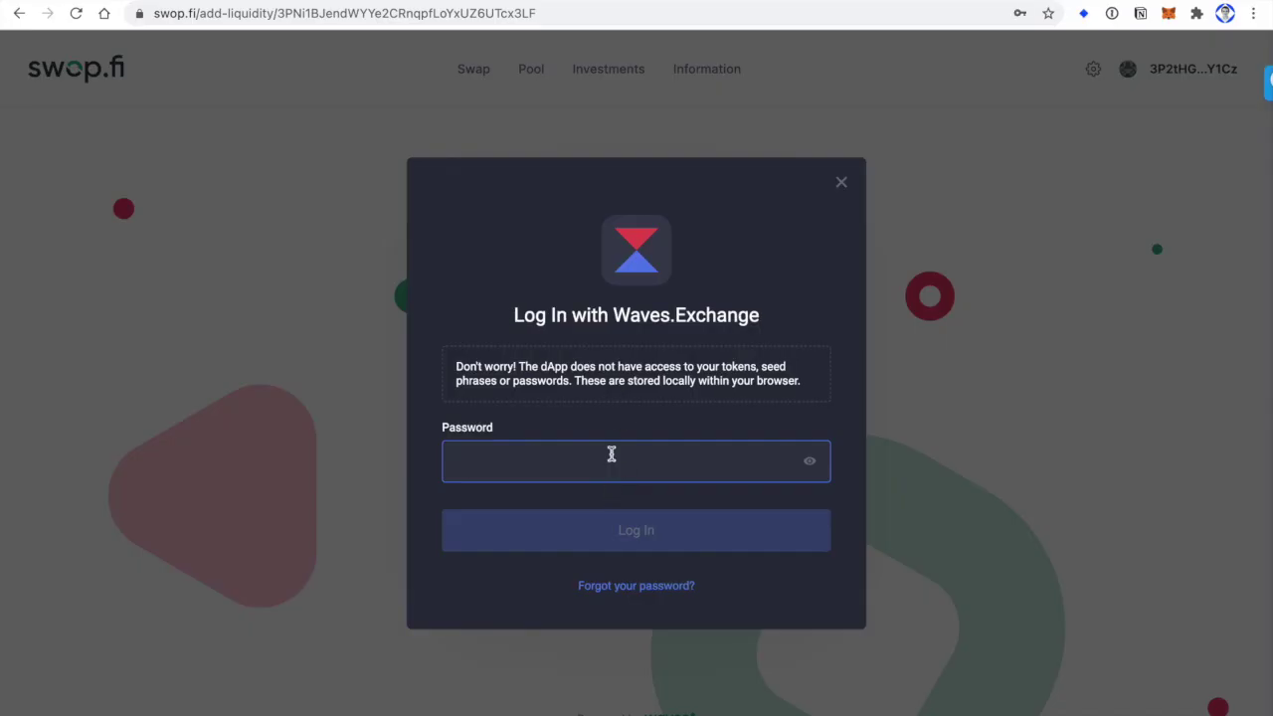
{"action": "left_click", "coordinate": [612, 453]}
{"action": "left_click", "coordinate": [605, 508]}
{"action": "left_click", "coordinate": [705, 523]}
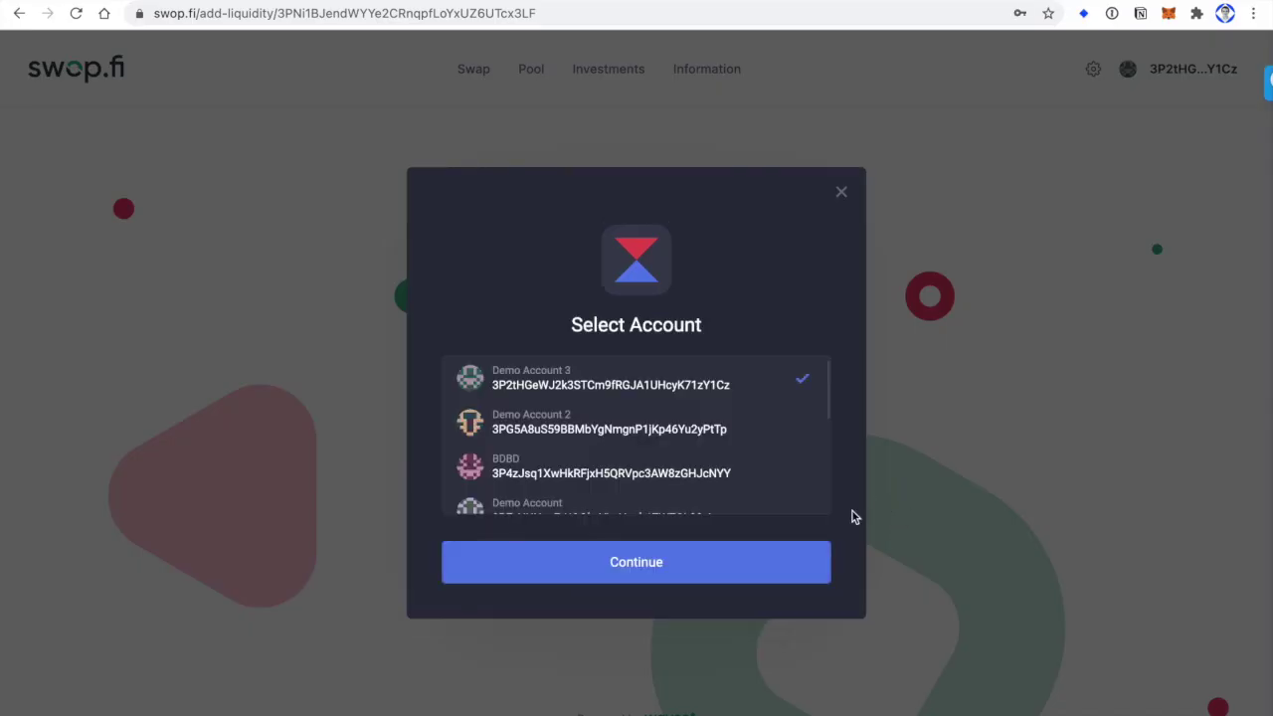
{"action": "key", "text": "Return"}
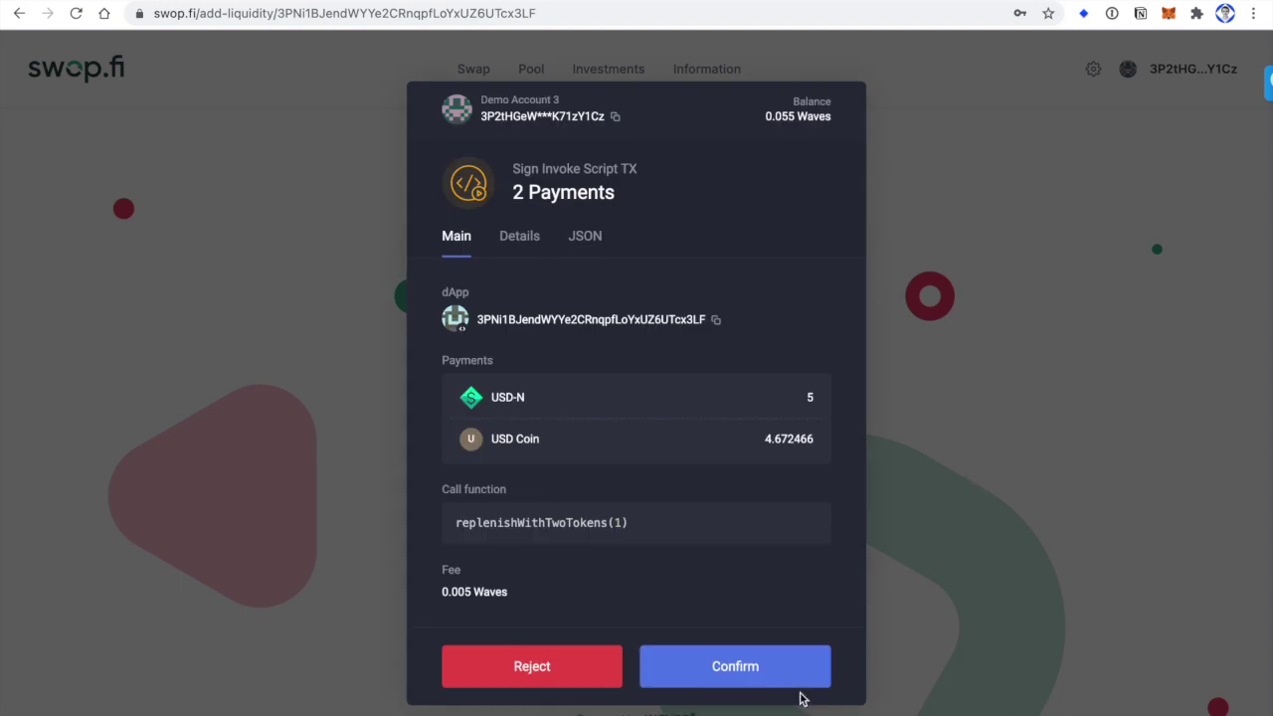
Approve the liquidity deposit transaction and dismiss the transaction-sent message.
{"action": "left_click", "coordinate": [799, 685]}
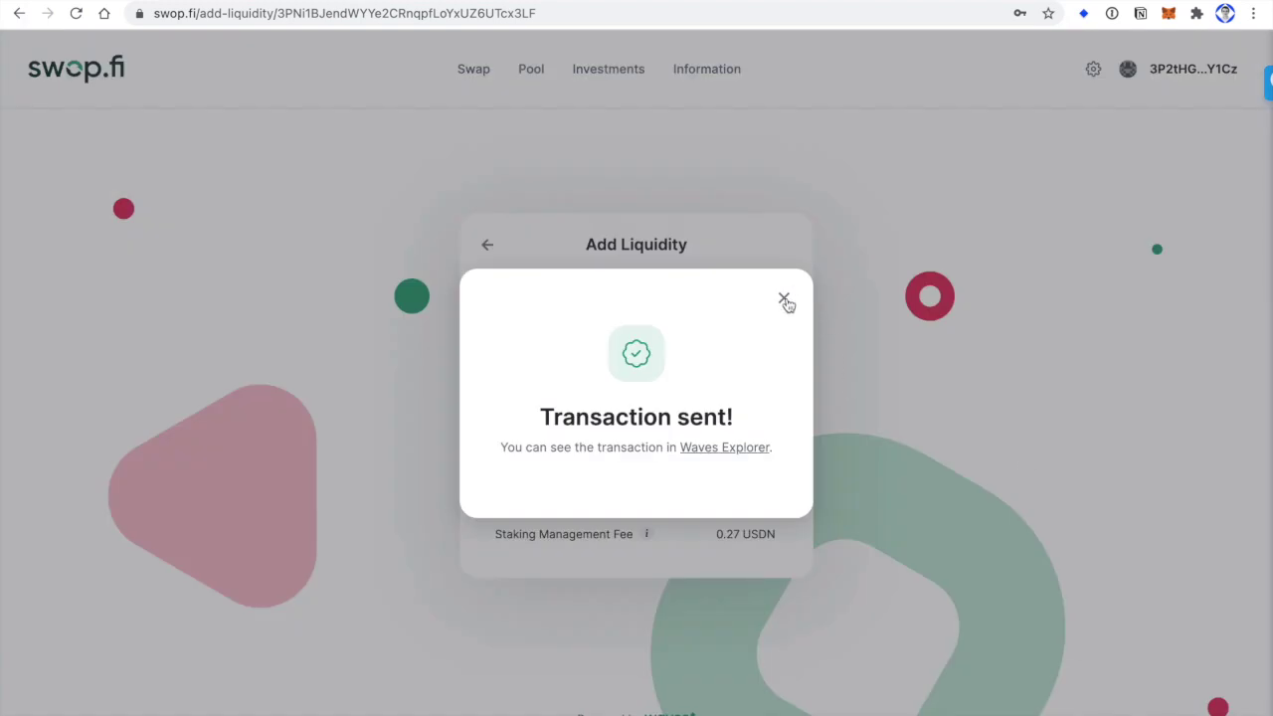
{"action": "left_click", "coordinate": [784, 298]}
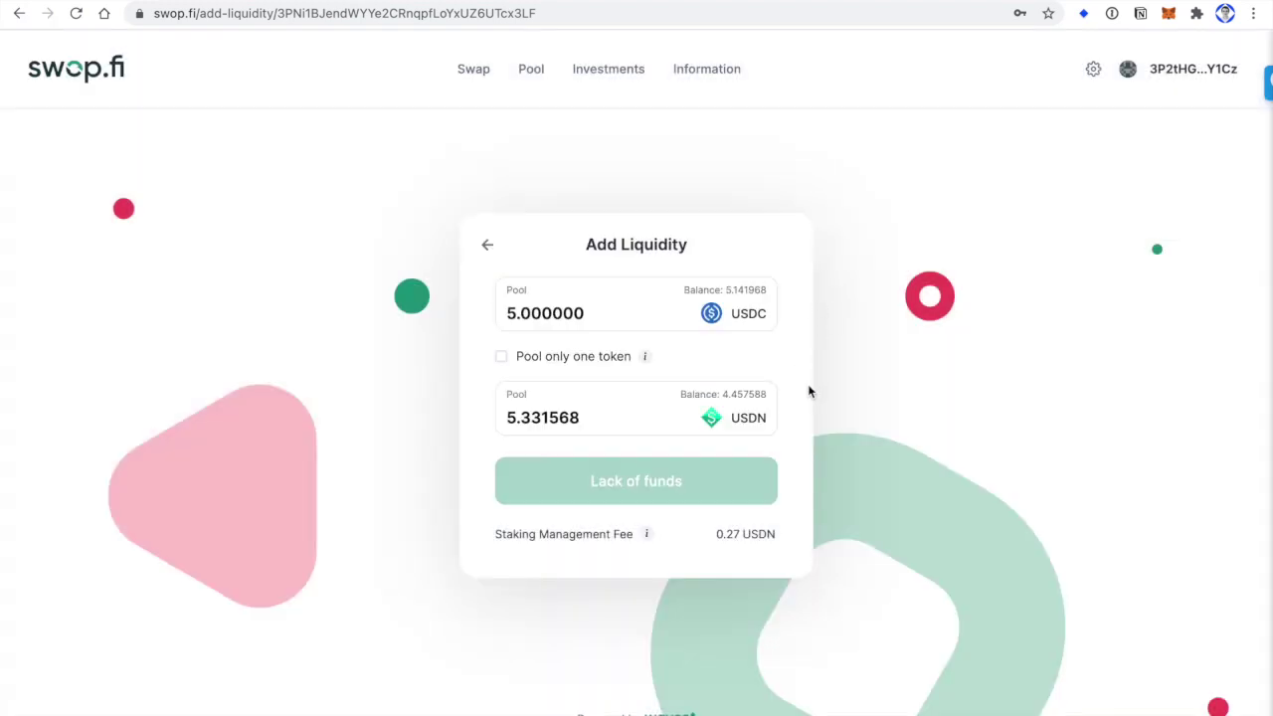
{"action": "left_click", "coordinate": [601, 75]}
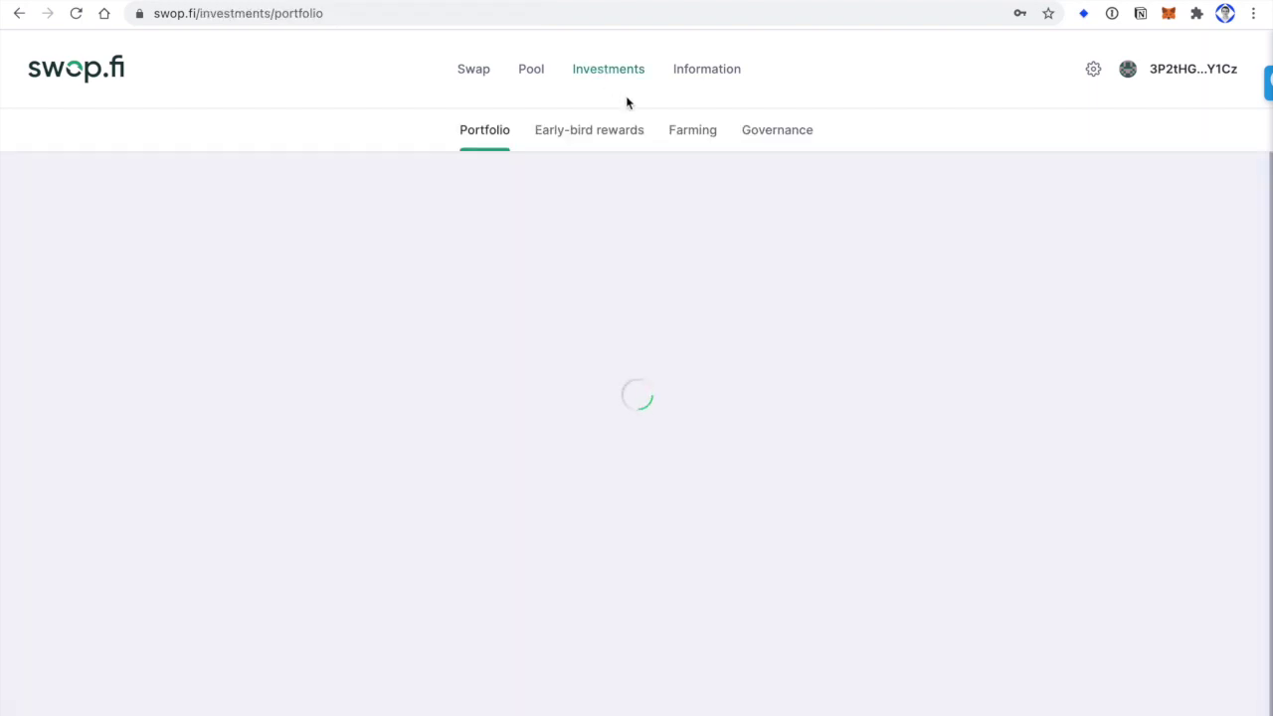
Switch to the SWOP farming overview and locate the USD Coin/USD-N farm.
{"action": "left_click", "coordinate": [699, 132]}
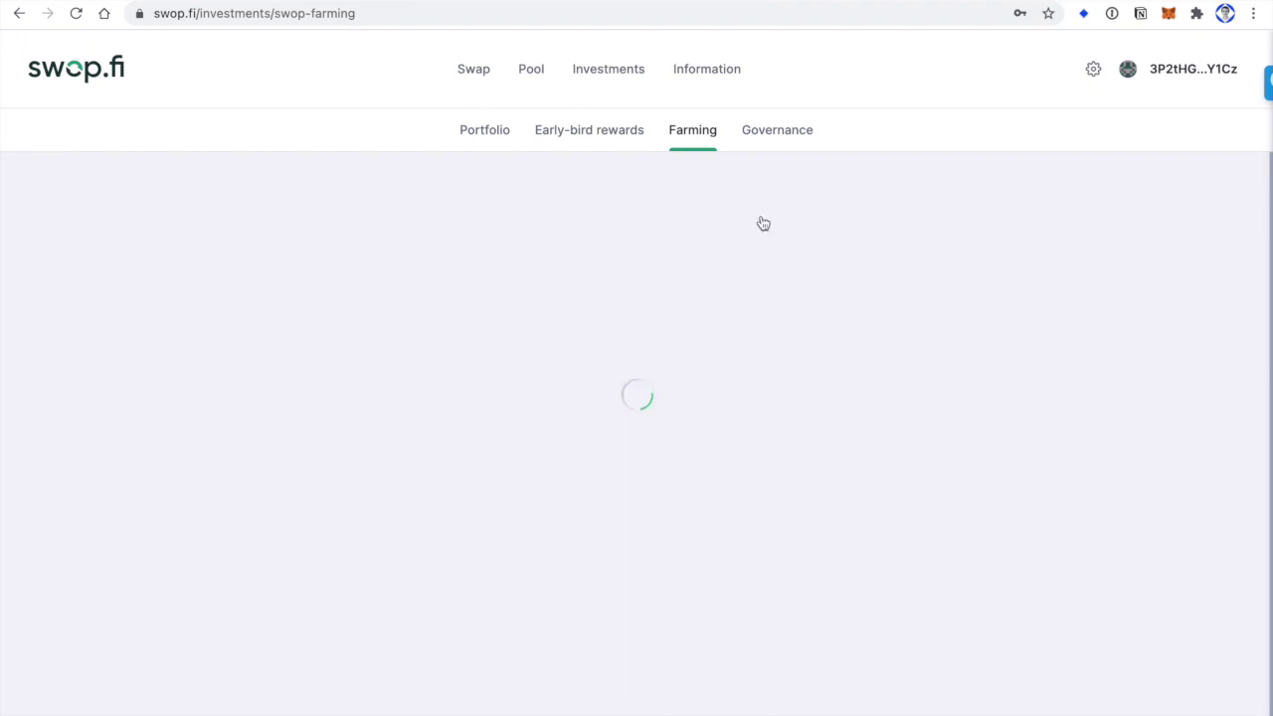
{"action": "scroll", "coordinate": [718, 302], "scroll_direction": "down", "scroll_amount": 1}
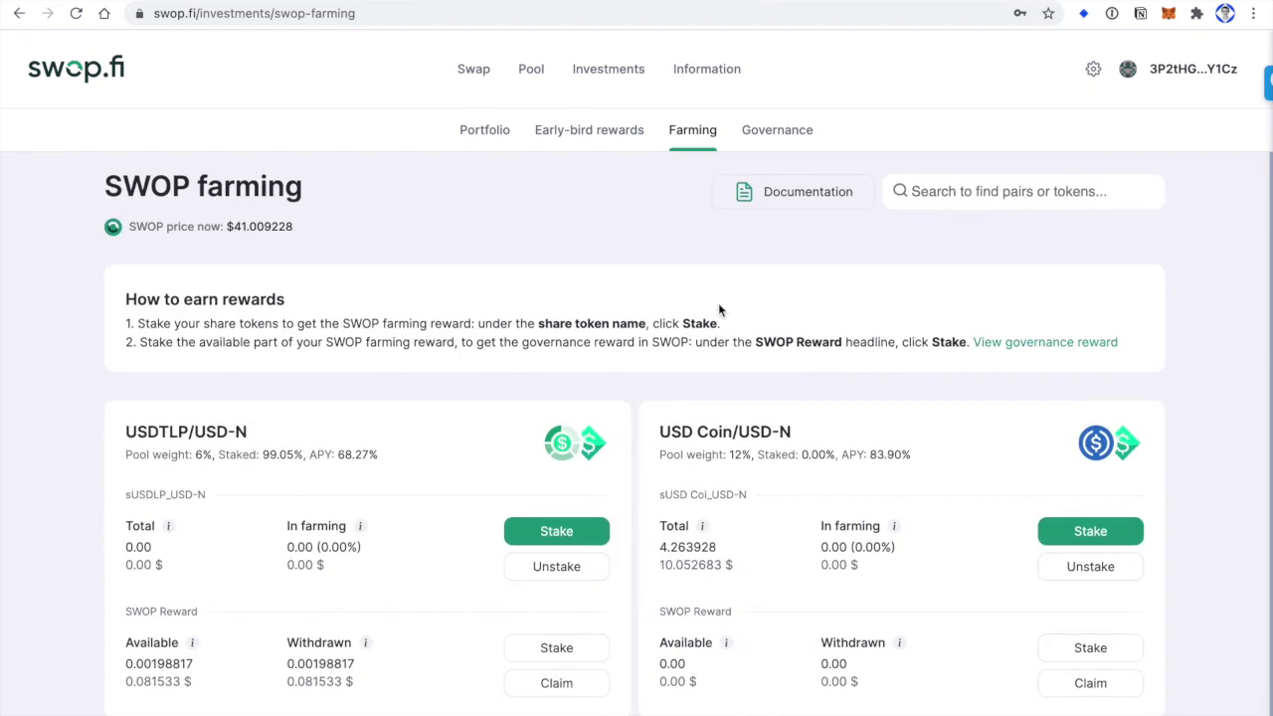
{"action": "left_click_drag", "start_coordinate": [659, 419], "coordinate": [797, 419]}
{"action": "left_click", "coordinate": [945, 435]}
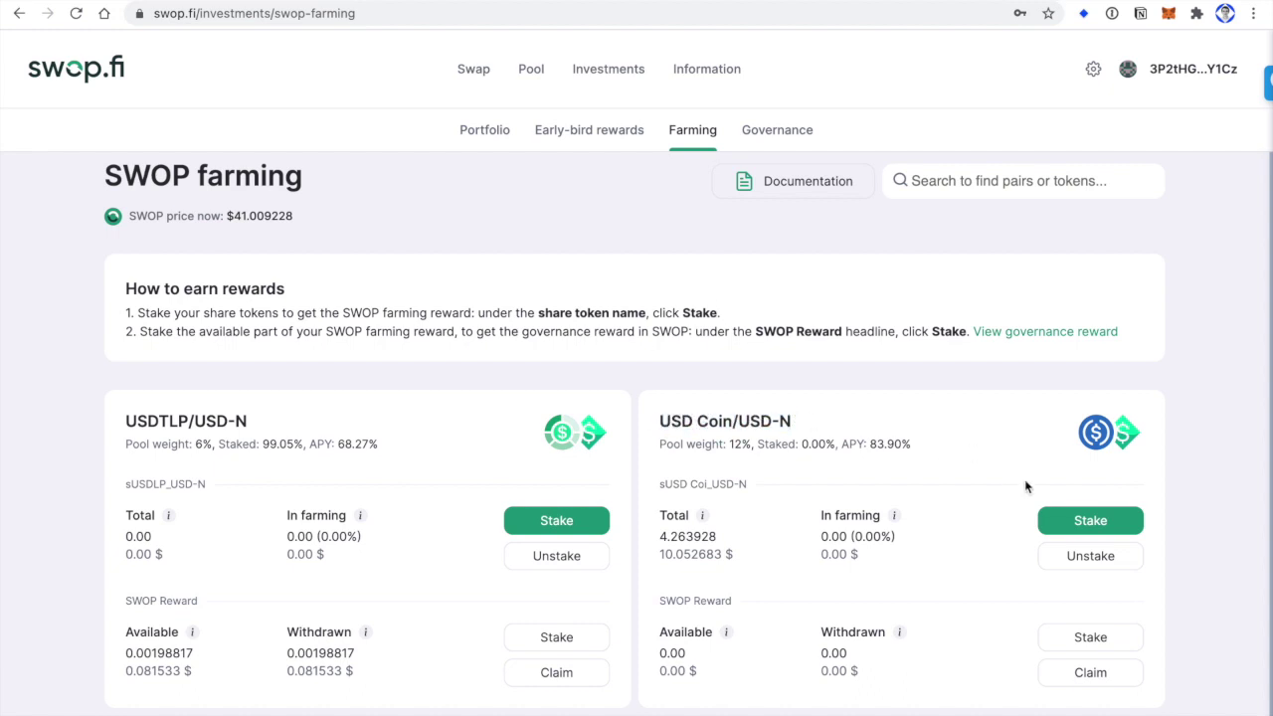
Stake the maximum 4.263928 USD Coin/USD-N share tokens and approve the transaction.
{"action": "left_click", "coordinate": [1072, 525]}
{"action": "left_click", "coordinate": [772, 384]}
{"action": "left_click", "coordinate": [714, 515]}
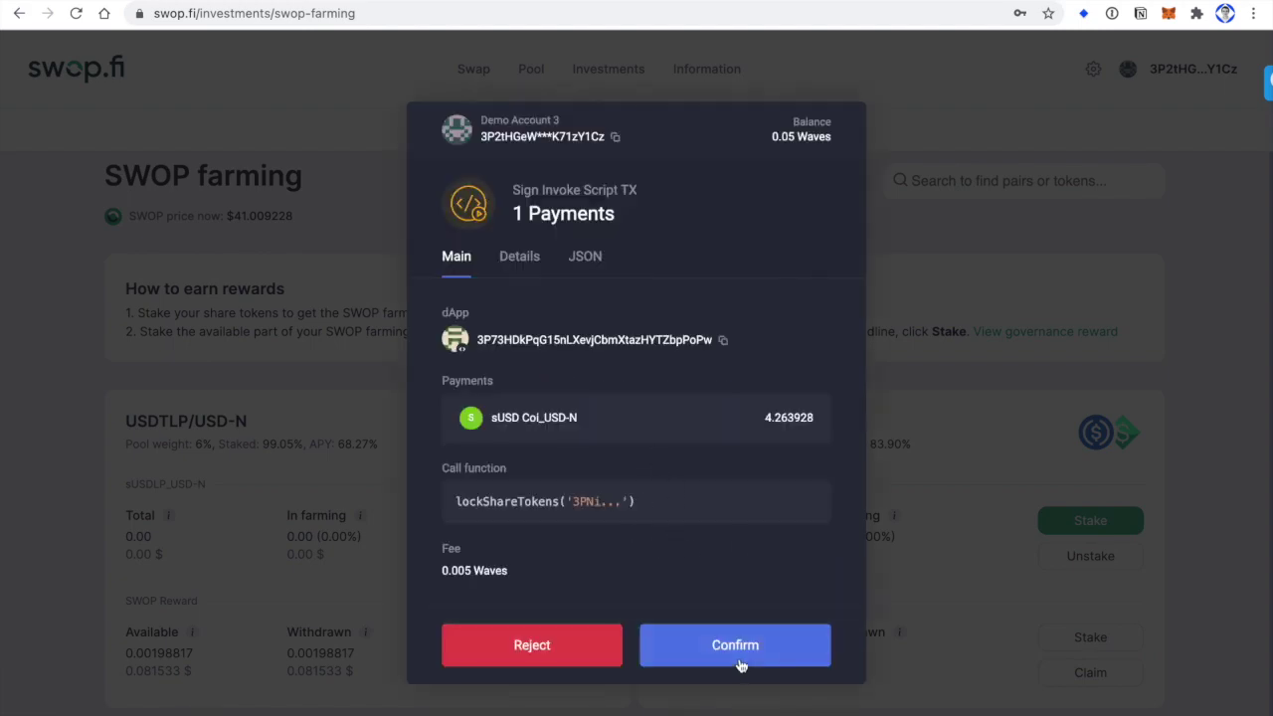
{"action": "left_click", "coordinate": [739, 656]}
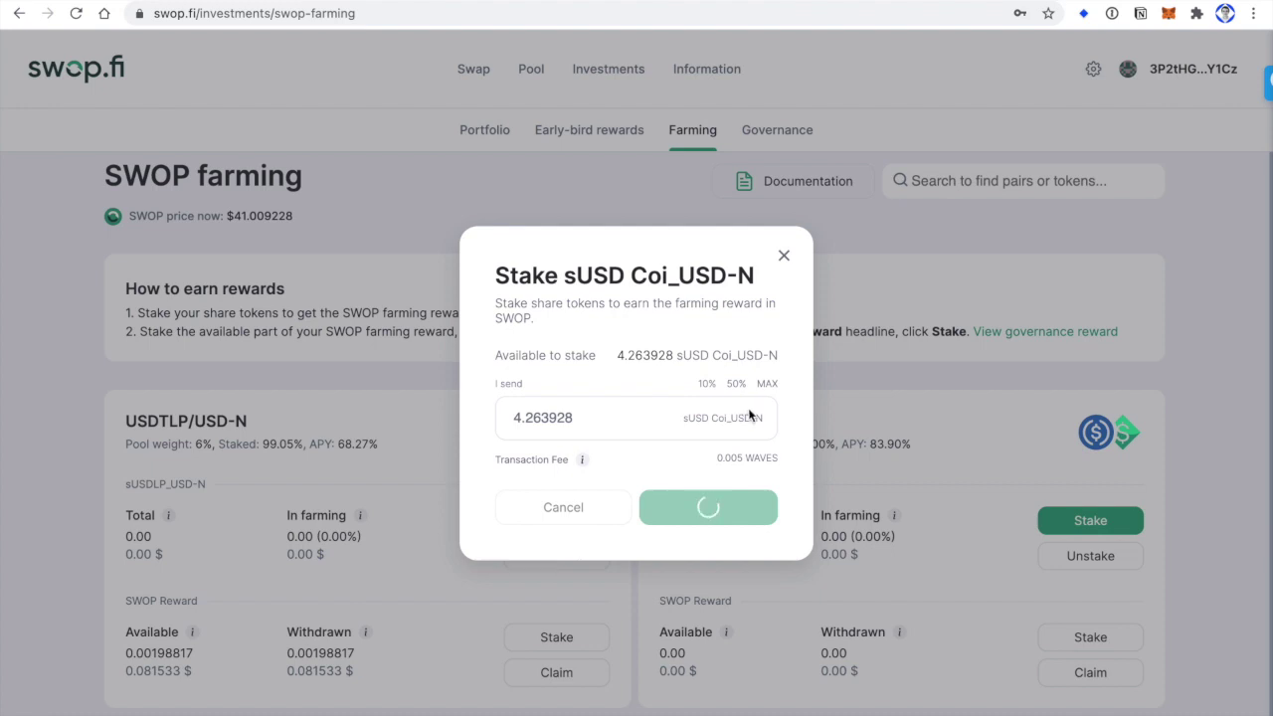
{"action": "left_click", "coordinate": [783, 298]}
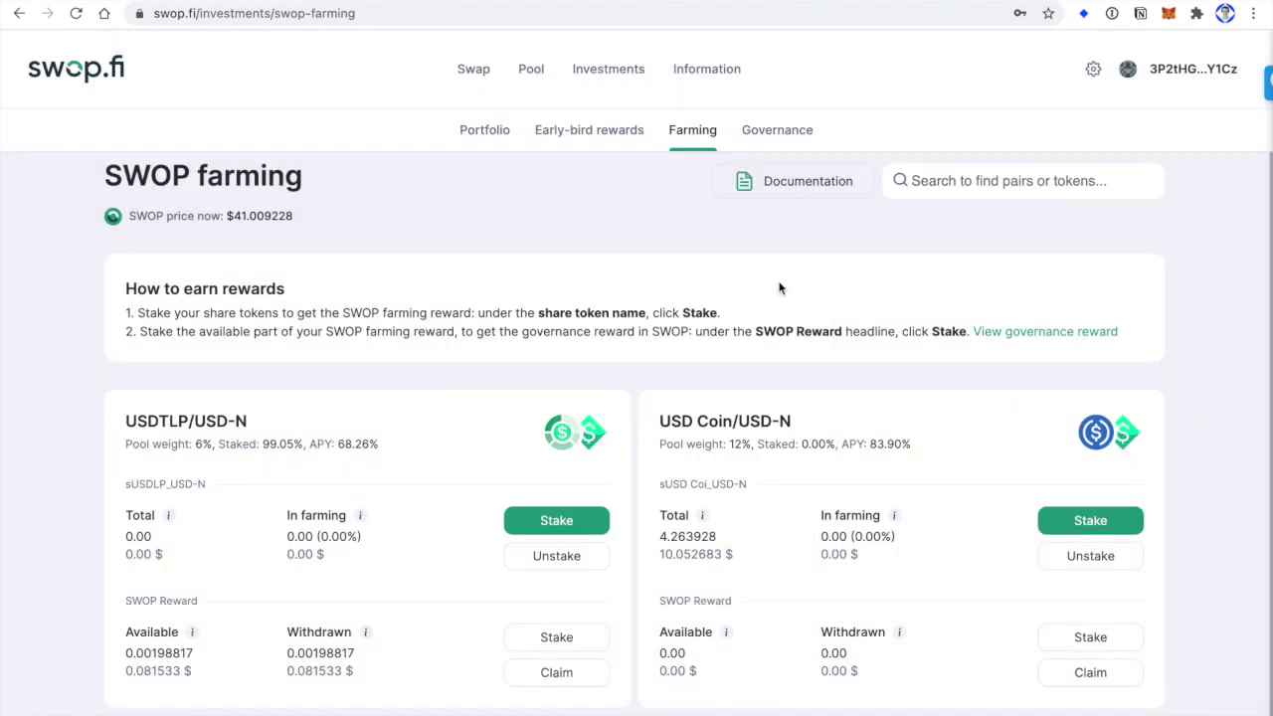
Open Pools Information and go to the USDC - USDN pool's detail page.
{"action": "left_click", "coordinate": [693, 80]}
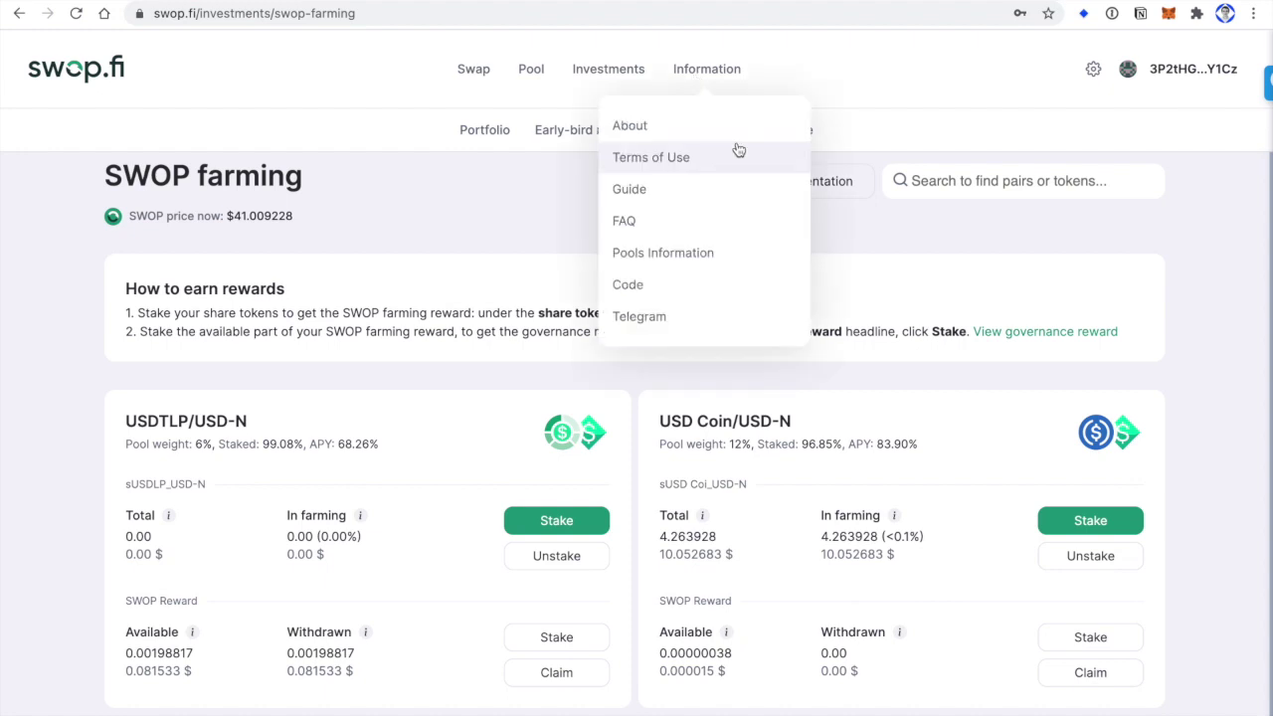
{"action": "left_click", "coordinate": [710, 252]}
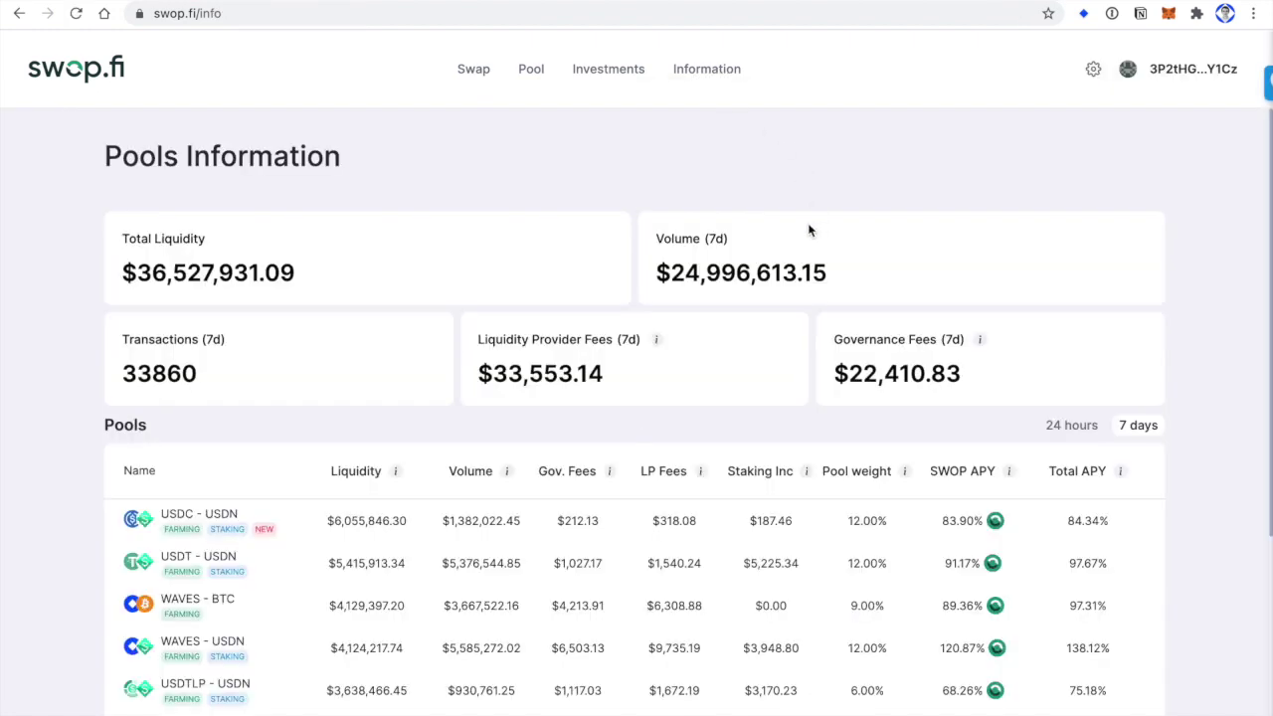
{"action": "scroll", "coordinate": [810, 228], "scroll_direction": "down", "scroll_amount": 2}
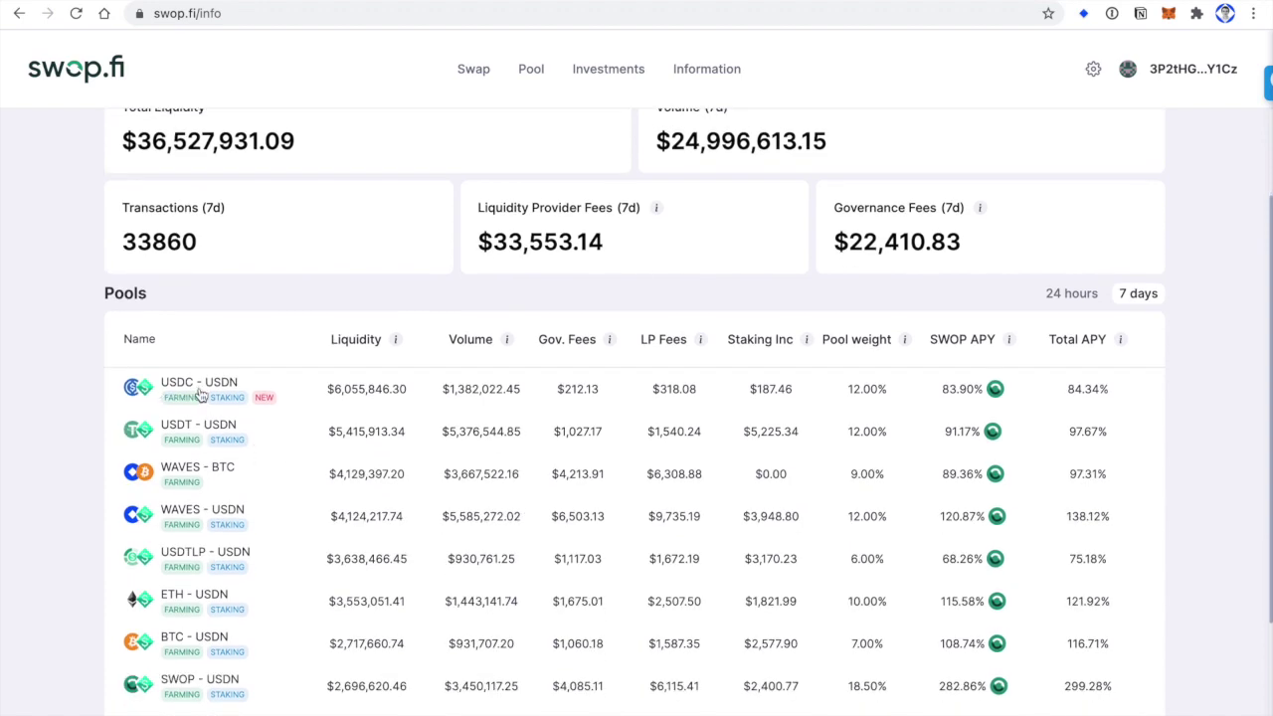
{"action": "left_click", "coordinate": [201, 389]}
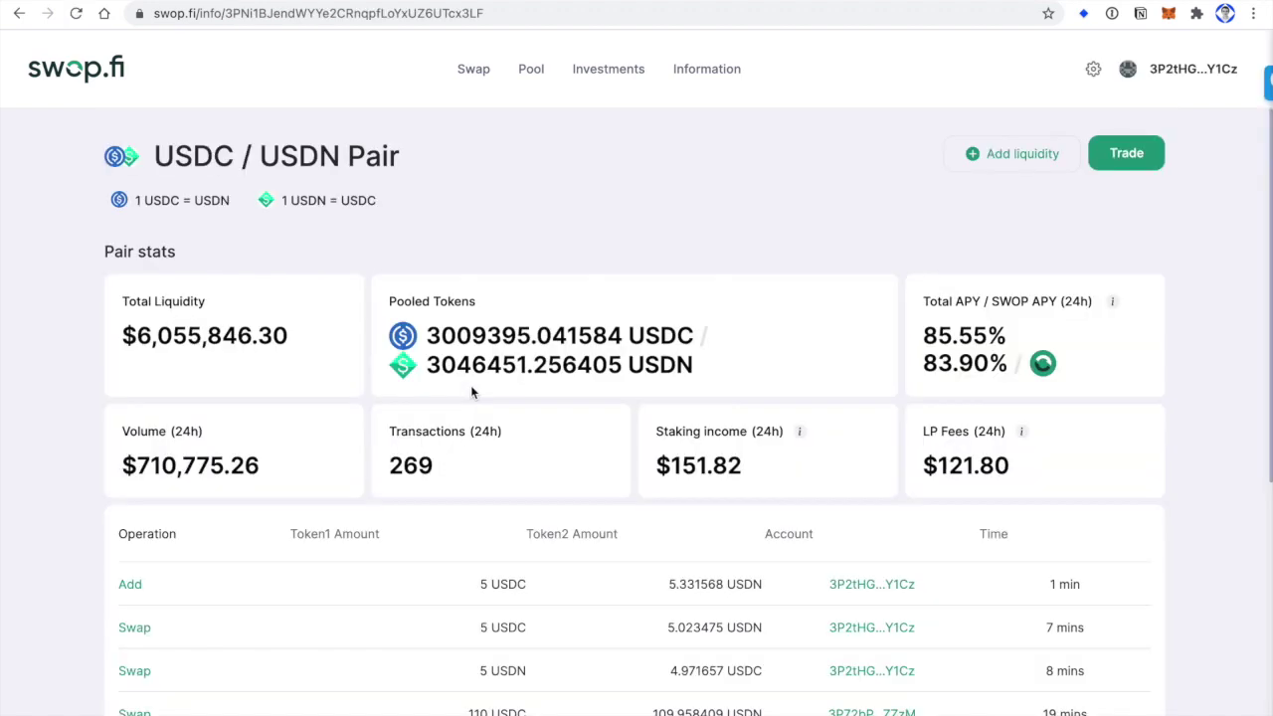
Review the USDC - USDN APY card: 85.55% total APY and 83.90% SWOP APY.
{"action": "scroll", "coordinate": [961, 249], "scroll_direction": "down", "scroll_amount": 3}
{"action": "scroll", "coordinate": [1004, 217], "scroll_direction": "up", "scroll_amount": 3}
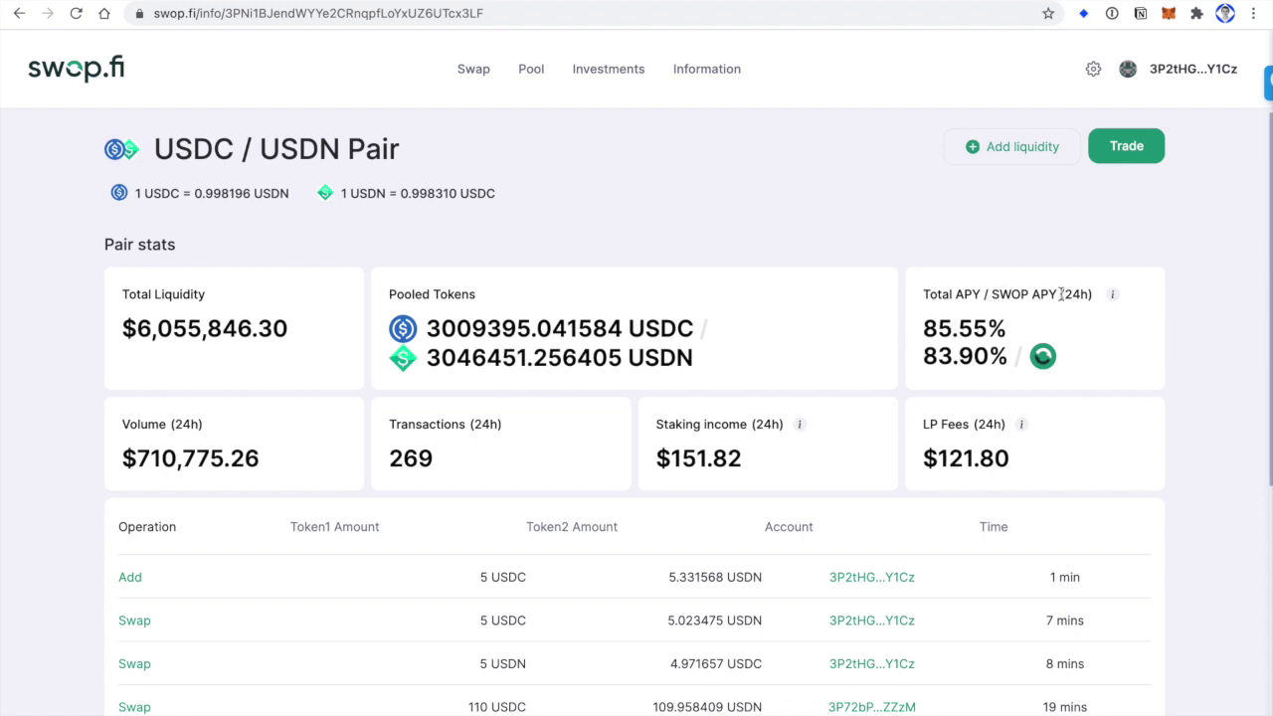
{"action": "left_click_drag", "start_coordinate": [921, 356], "coordinate": [1002, 364]}
{"action": "left_click", "coordinate": [1004, 364]}
{"action": "scroll", "coordinate": [1023, 343], "scroll_direction": "down", "scroll_amount": 1}
{"action": "scroll", "coordinate": [1023, 343], "scroll_direction": "down", "scroll_amount": 1}
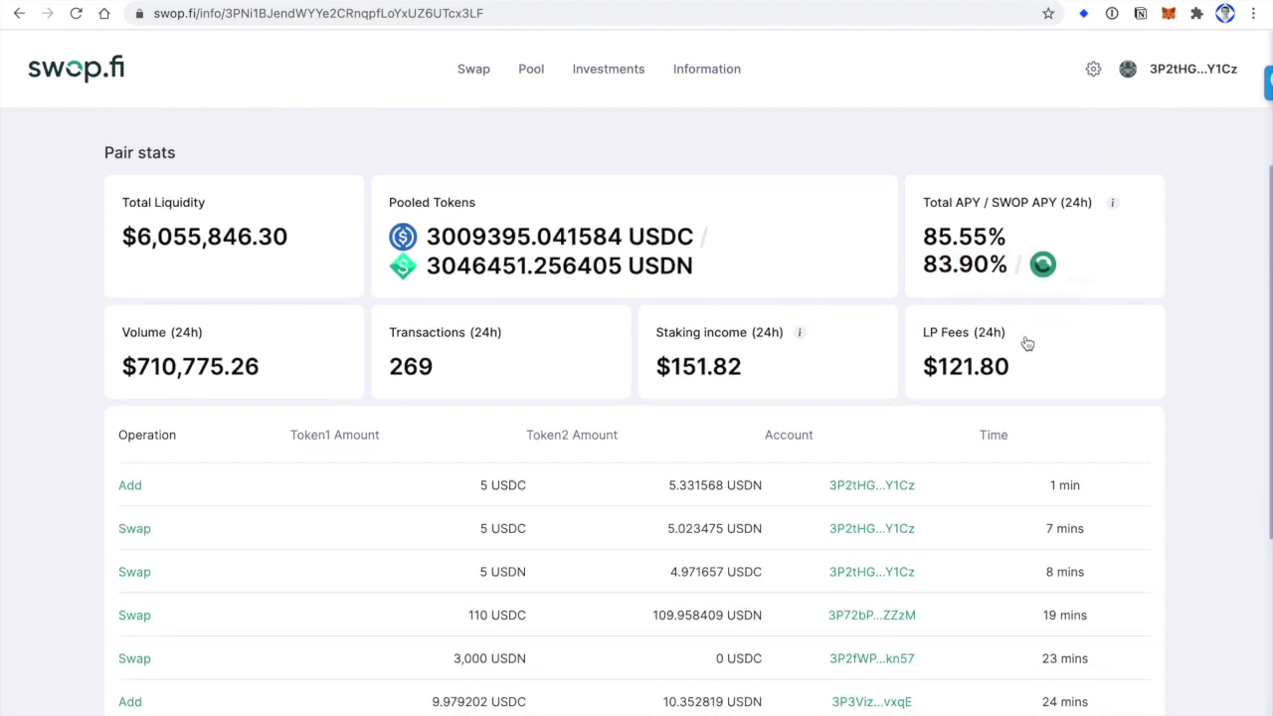
{"action": "scroll", "coordinate": [1039, 348], "scroll_direction": "up", "scroll_amount": 3}
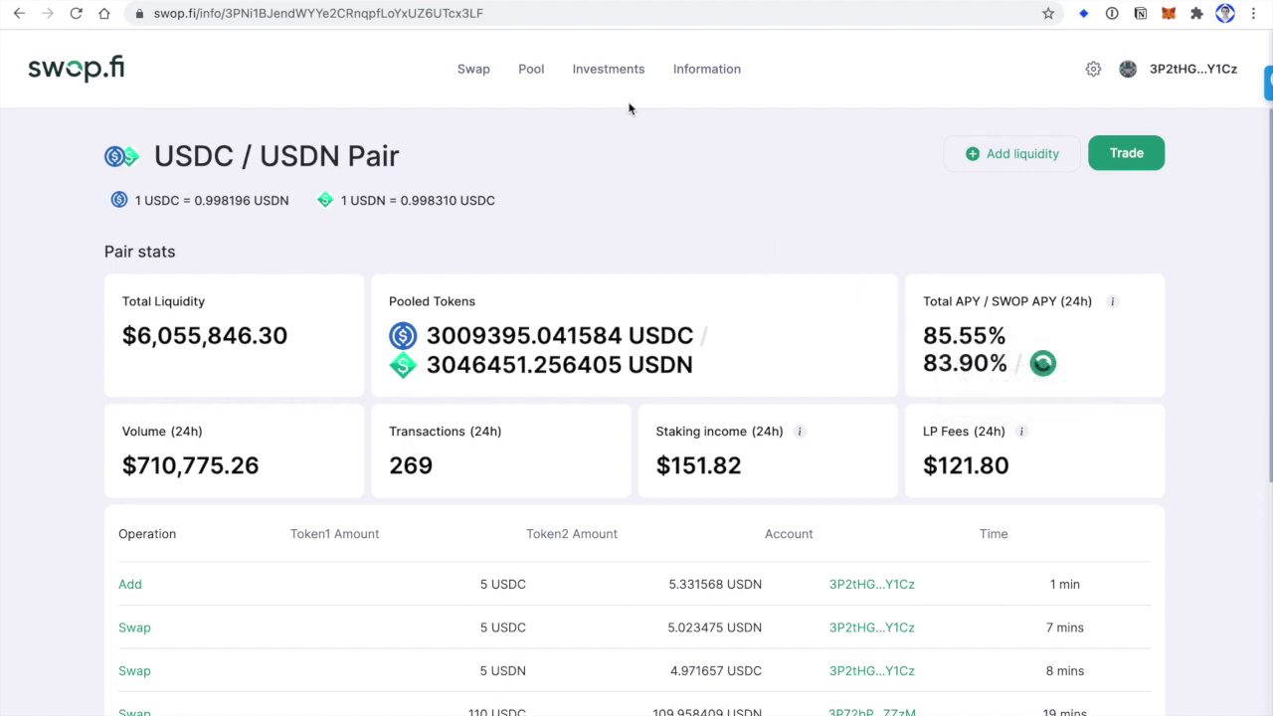
{"action": "left_click", "coordinate": [530, 72]}
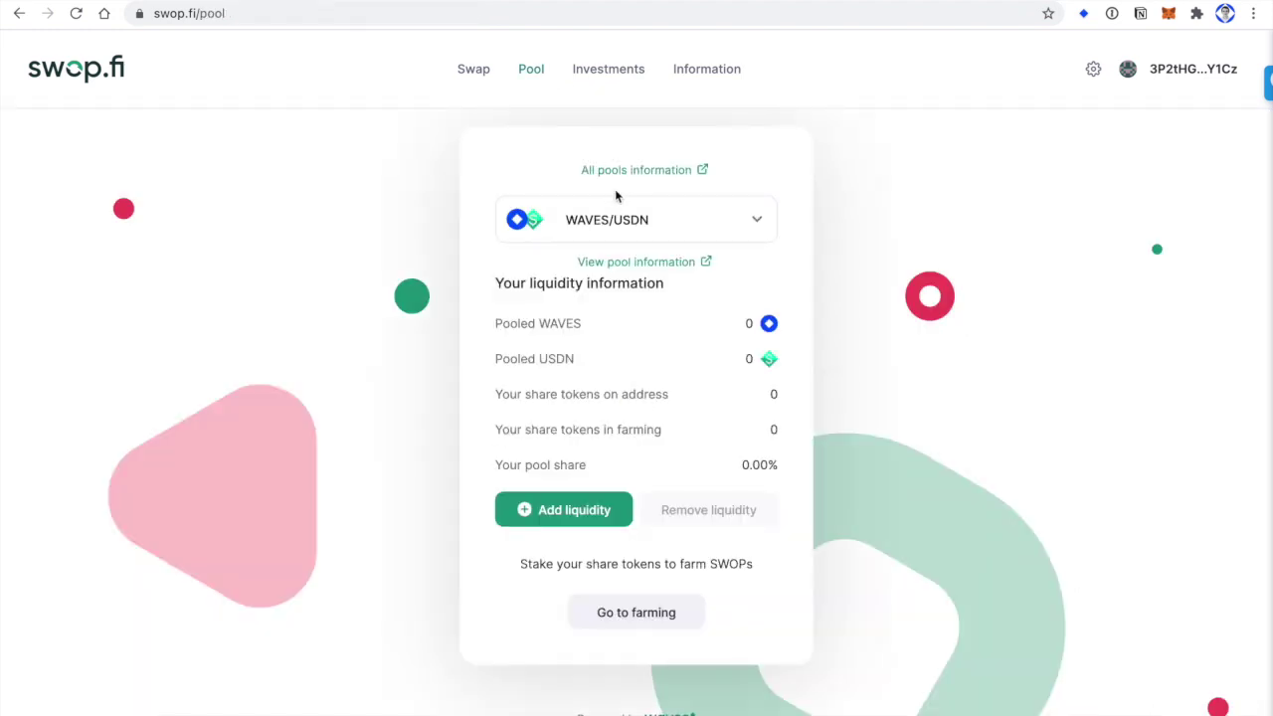
Select the USDC/USDN pool and open Add liquidity with Pool only one token ticked.
{"action": "left_click", "coordinate": [651, 223]}
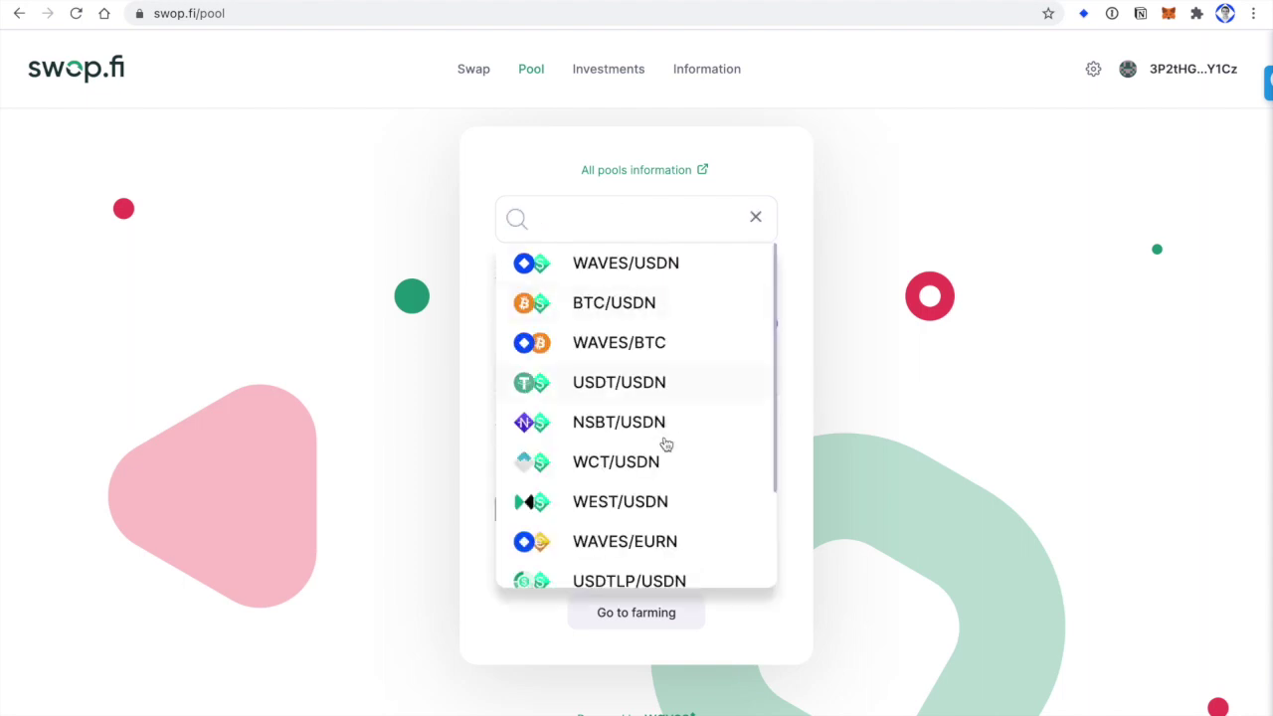
{"action": "scroll", "coordinate": [658, 439], "scroll_direction": "down", "scroll_amount": 2}
{"action": "left_click", "coordinate": [647, 569]}
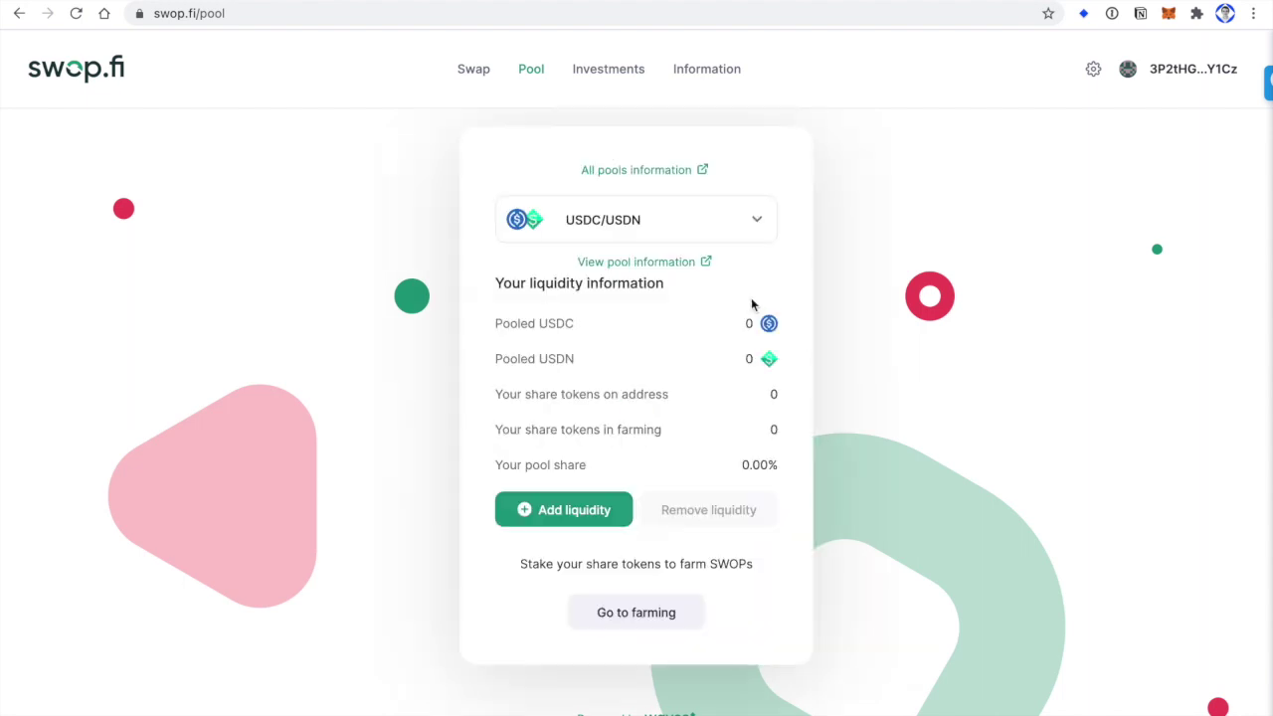
{"action": "left_click", "coordinate": [600, 518]}
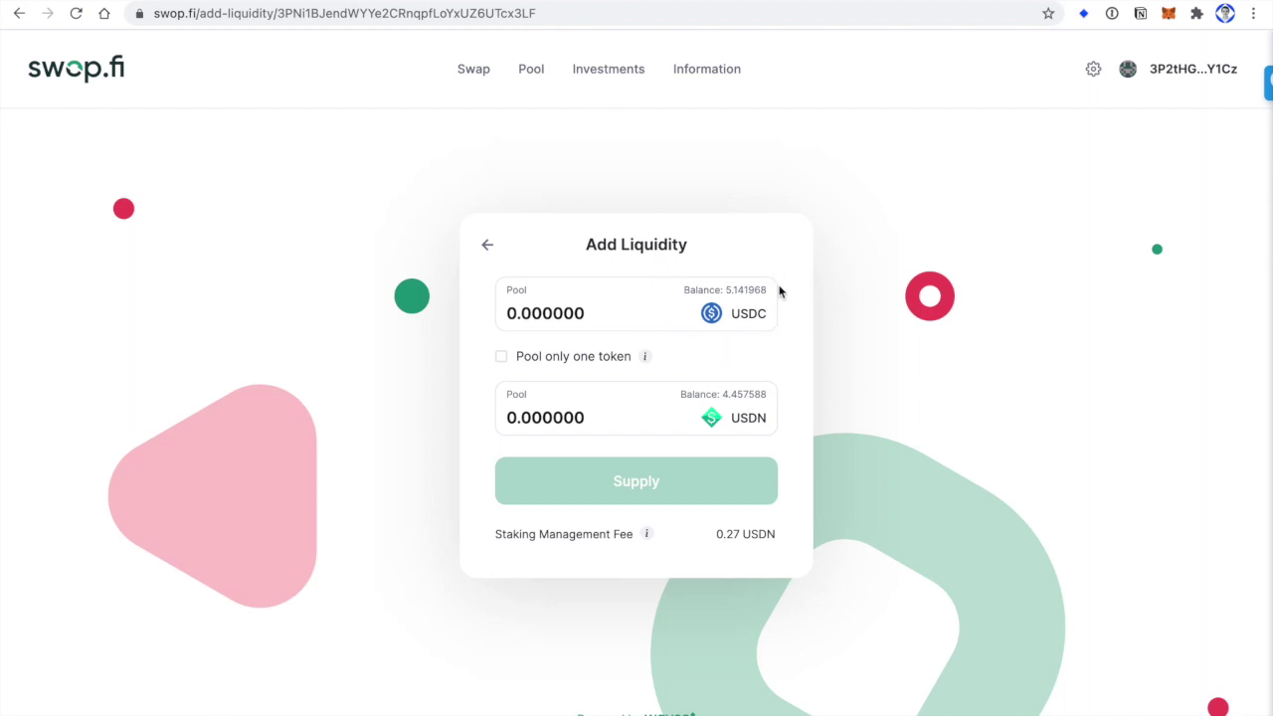
{"action": "left_click", "coordinate": [578, 360]}
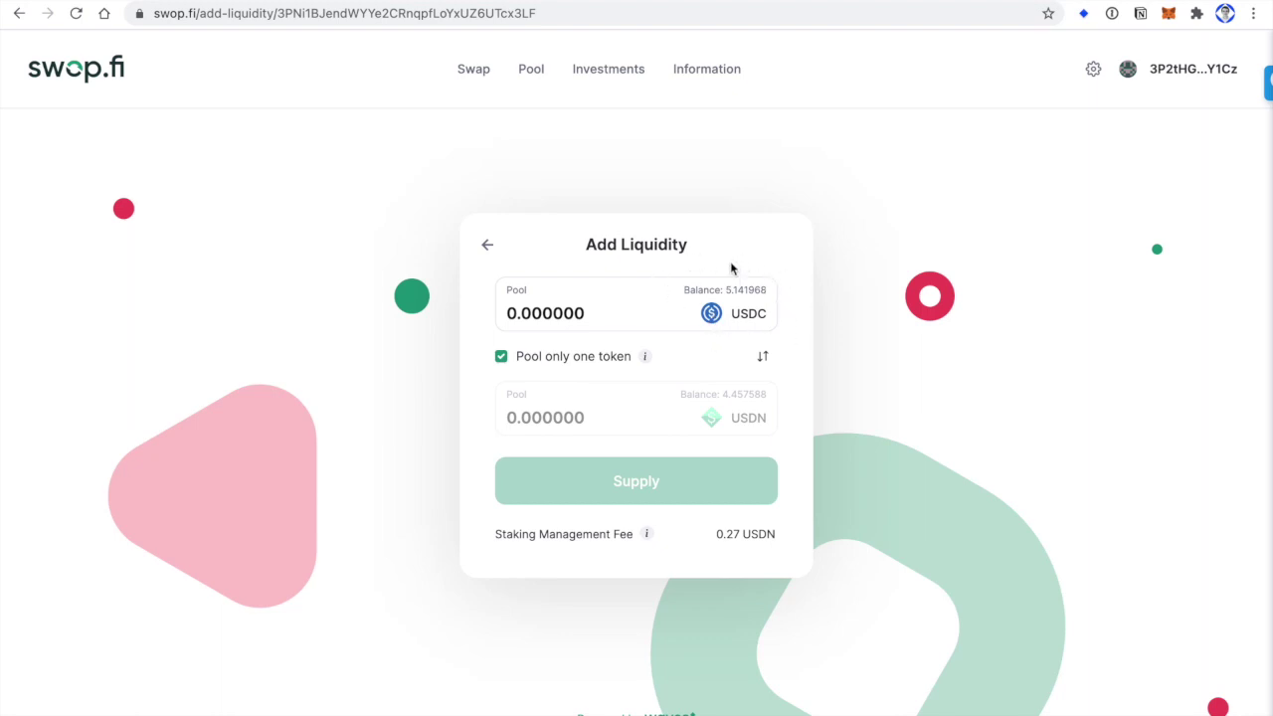
Open Pools Information, showing $36,527,896.70 total liquidity and USDC-USDN at 84.33% APY.
{"action": "left_click", "coordinate": [715, 73]}
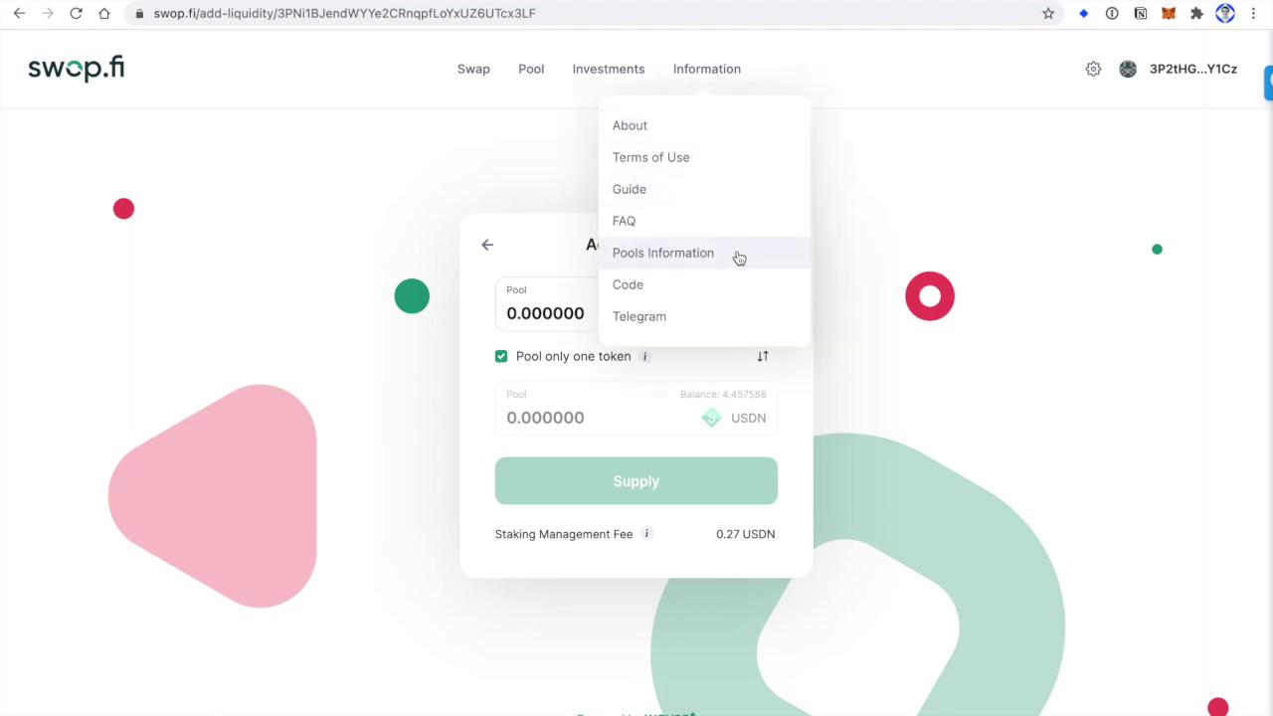
{"action": "left_click", "coordinate": [738, 254]}
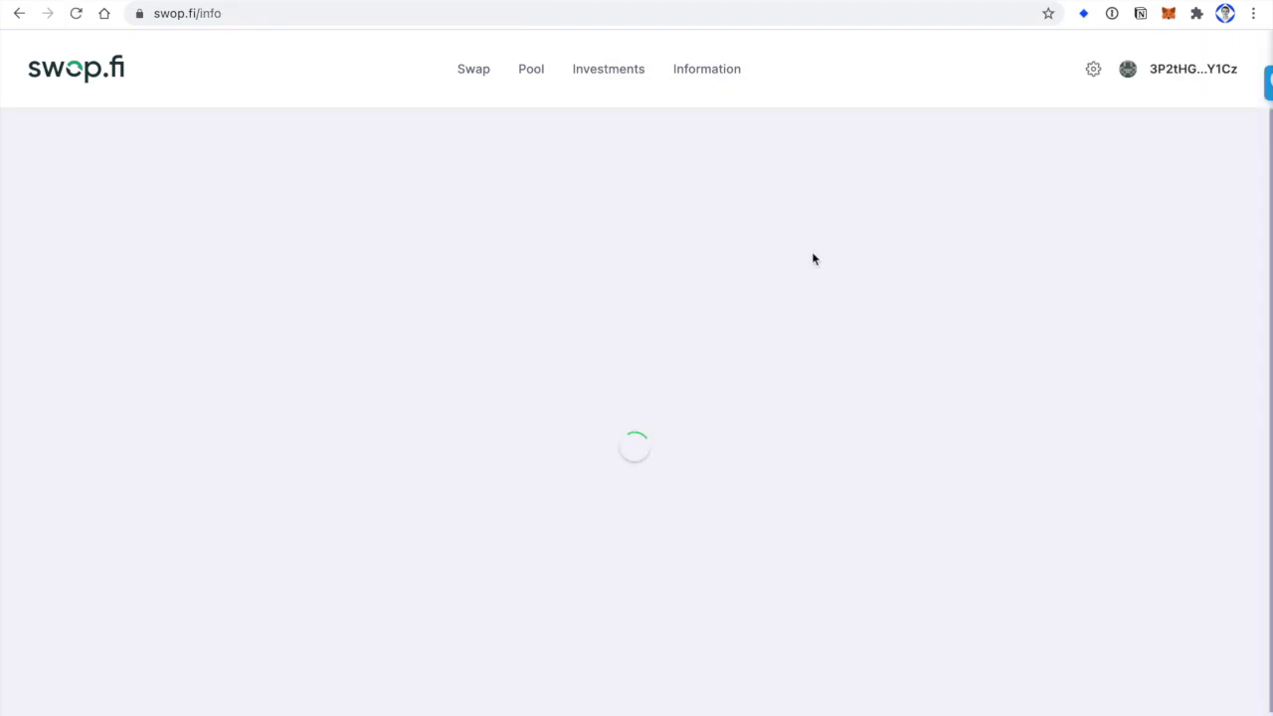
{"action": "scroll", "coordinate": [805, 284], "scroll_direction": "down", "scroll_amount": 3}
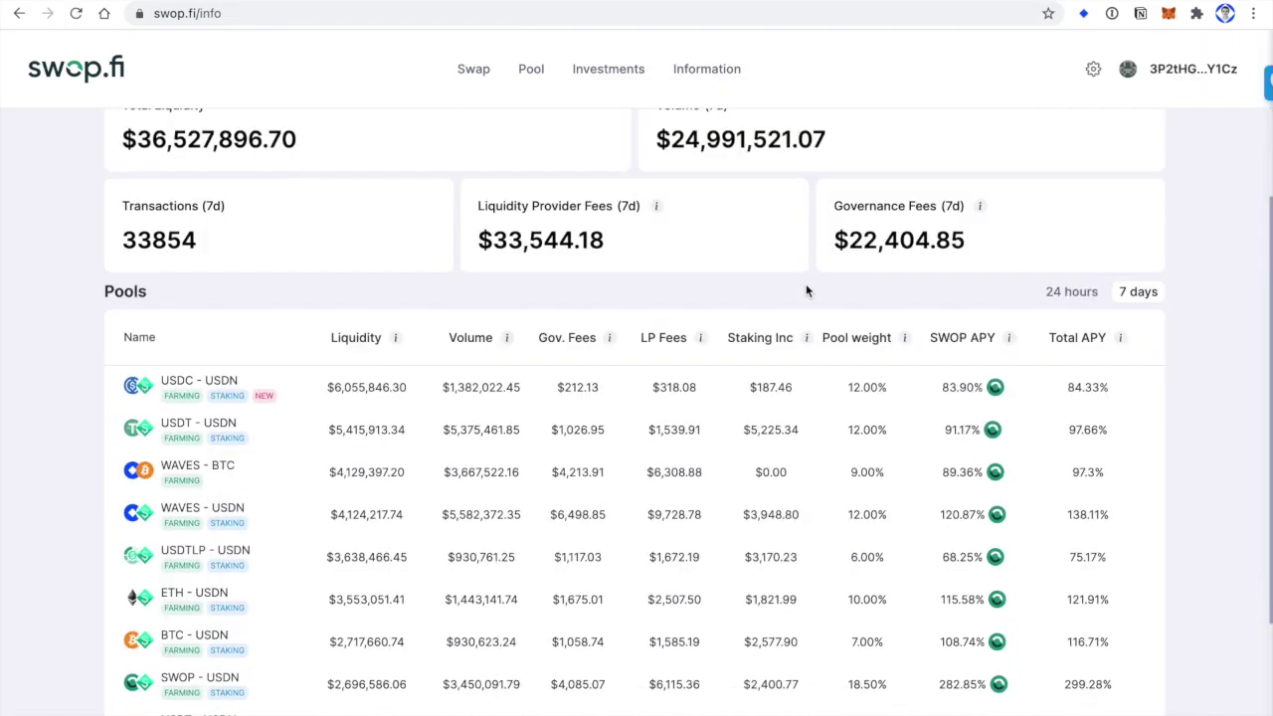
{"action": "scroll", "coordinate": [811, 290], "scroll_direction": "up", "scroll_amount": 3}
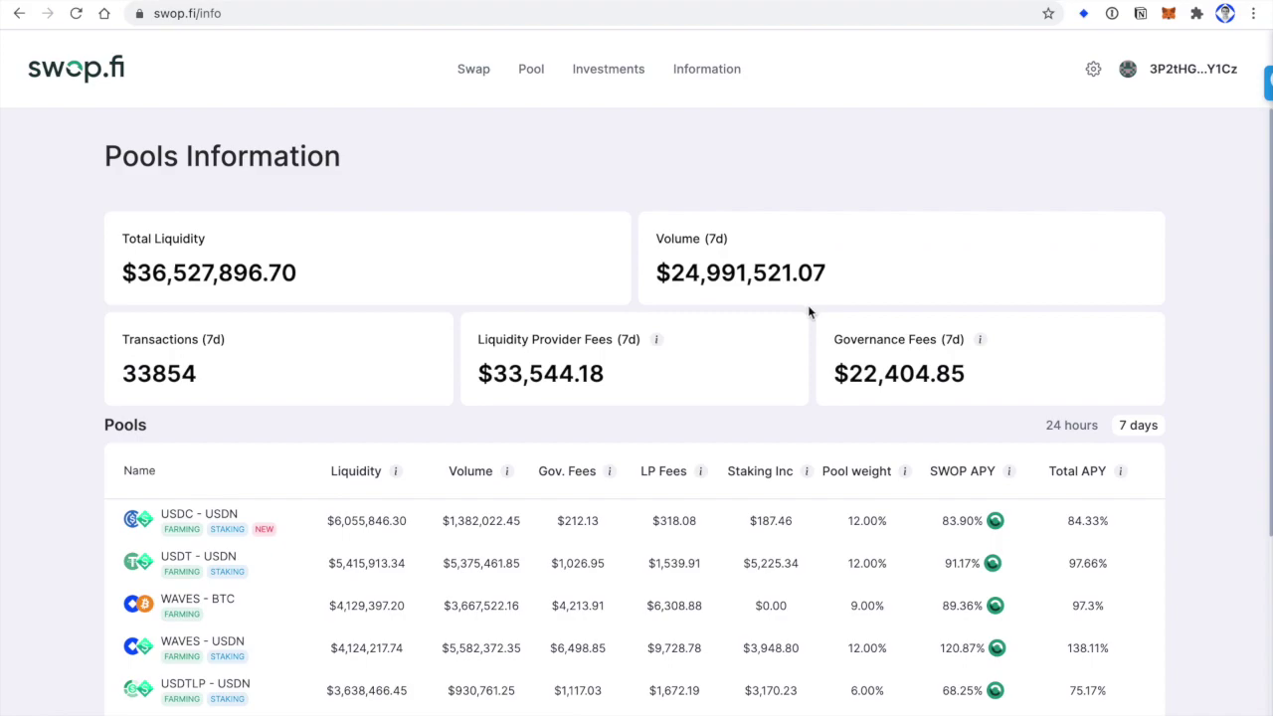